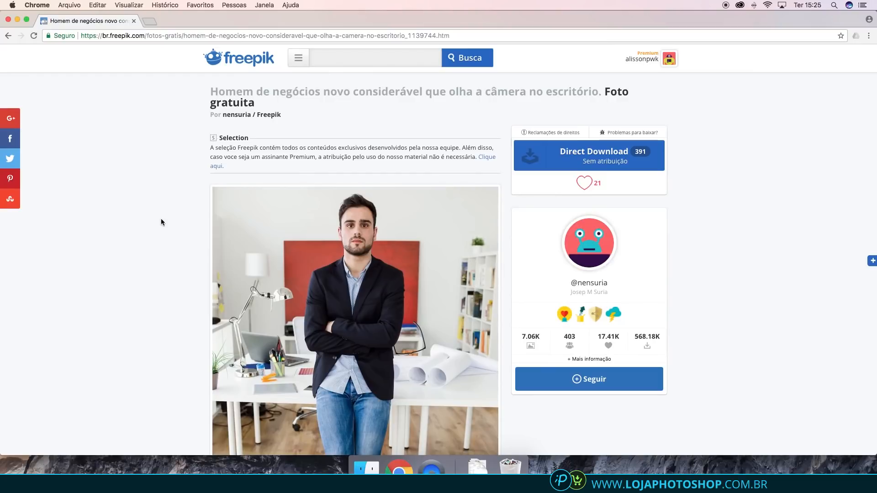
Download the businessman photo from its Freepik page and extract the downloaded zip archive.
{"action": "scroll", "coordinate": [160, 220], "scroll_direction": "down", "scroll_amount": 2}
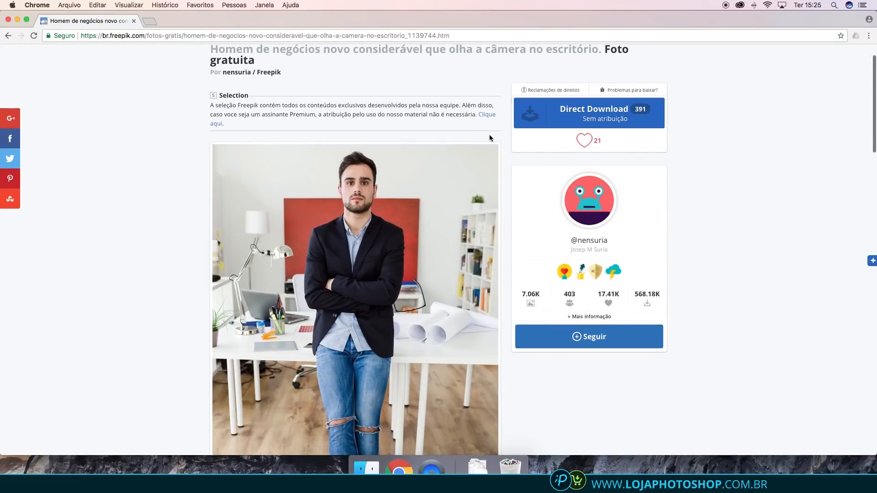
{"action": "left_click", "coordinate": [594, 111]}
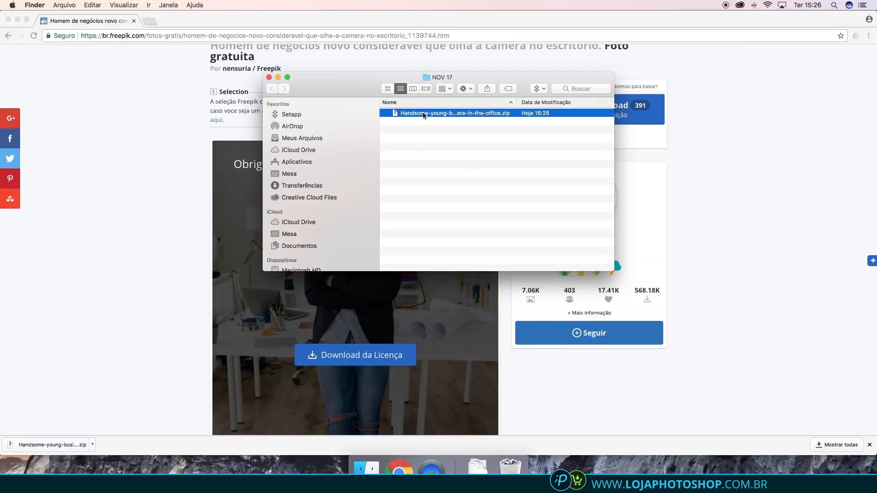
{"action": "double_click", "coordinate": [423, 114]}
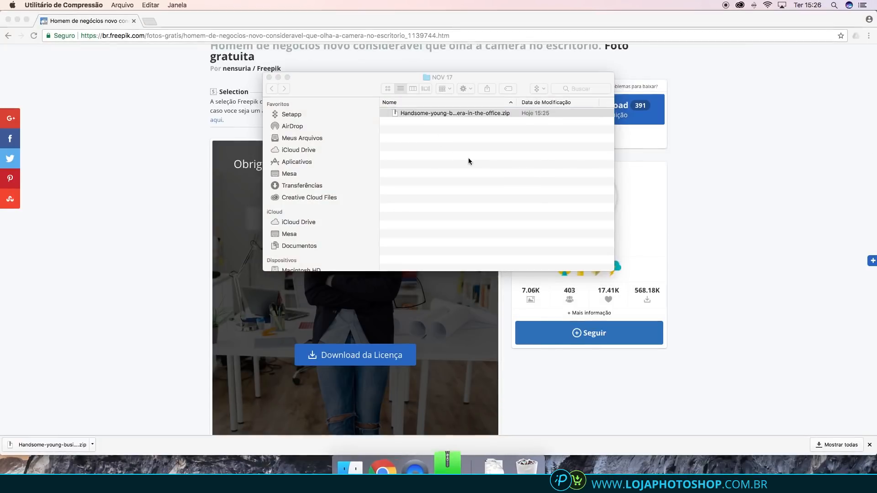
Open 3963.jpg from the extracted folder in Photoshop.
{"action": "left_click", "coordinate": [434, 114]}
{"action": "double_click", "coordinate": [434, 114]}
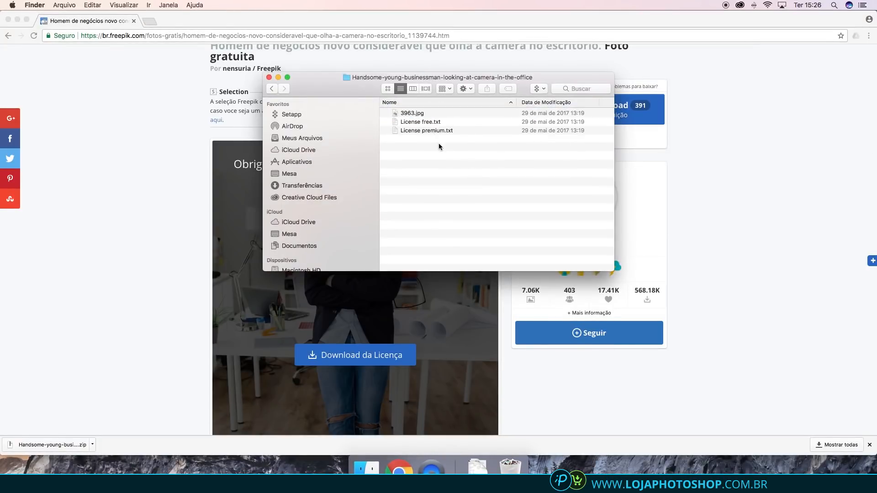
{"action": "right_click", "coordinate": [414, 114]}
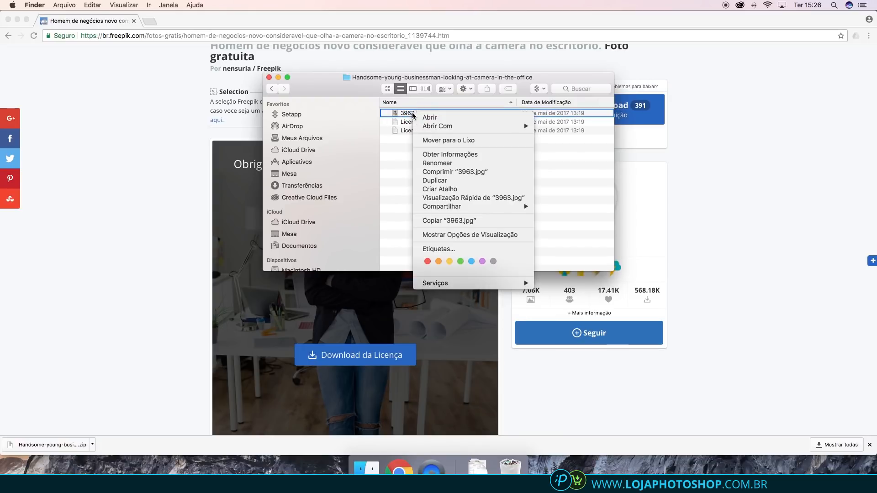
{"action": "right_click", "coordinate": [403, 113]}
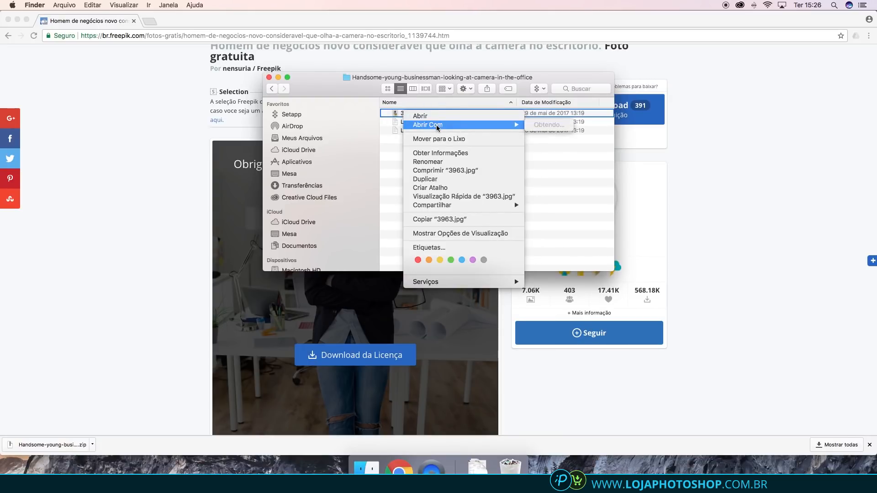
{"action": "mouse_move", "coordinate": [437, 126]}
{"action": "left_click", "coordinate": [577, 149]}
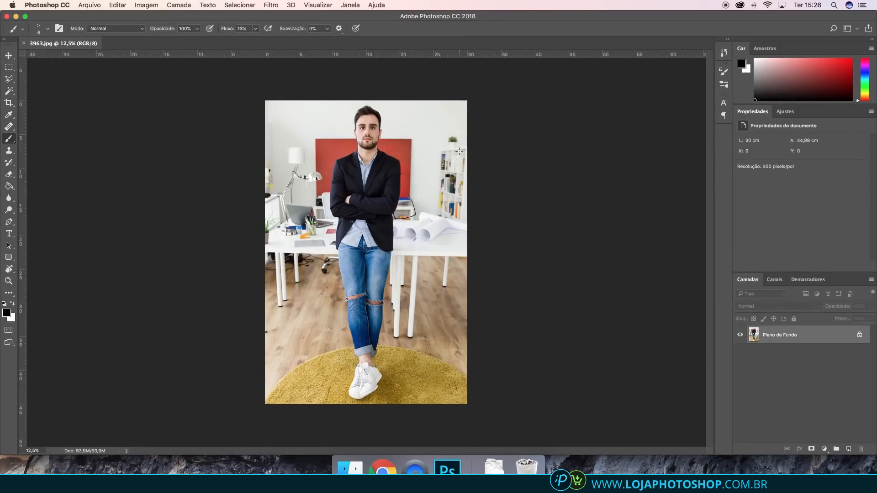
Examine the photo up close, following the man's outline from his head down to his shoes and back up to the jacket.
{"action": "scroll", "coordinate": [459, 151], "scroll_direction": "up", "scroll_amount": 3}
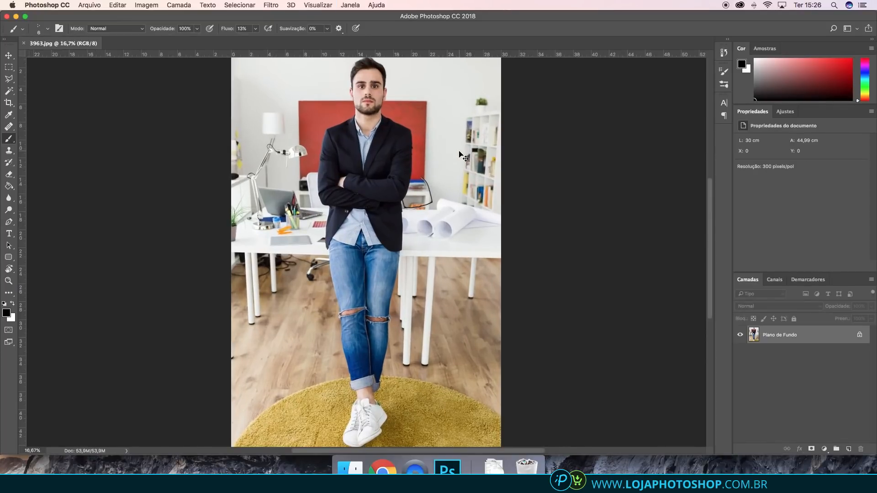
{"action": "scroll", "coordinate": [456, 197], "scroll_direction": "up", "scroll_amount": 5}
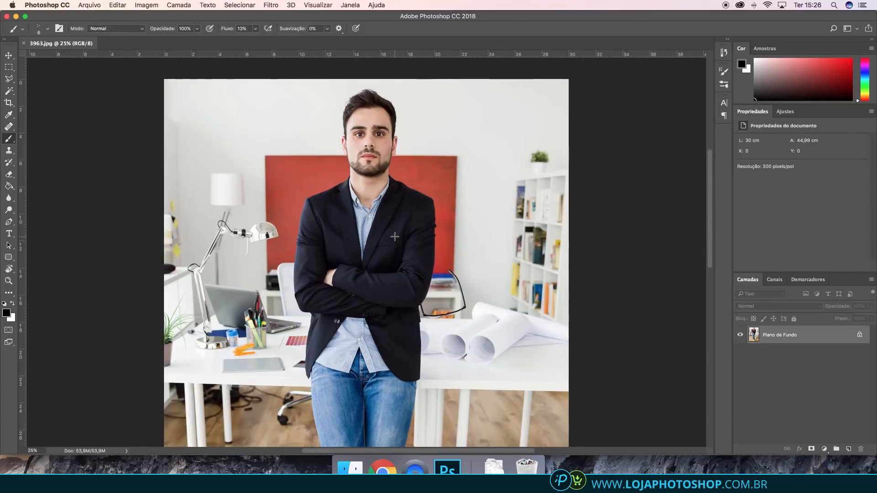
{"action": "scroll", "coordinate": [395, 237], "scroll_direction": "down", "scroll_amount": 10}
{"action": "scroll", "coordinate": [395, 237], "scroll_direction": "up", "scroll_amount": 10}
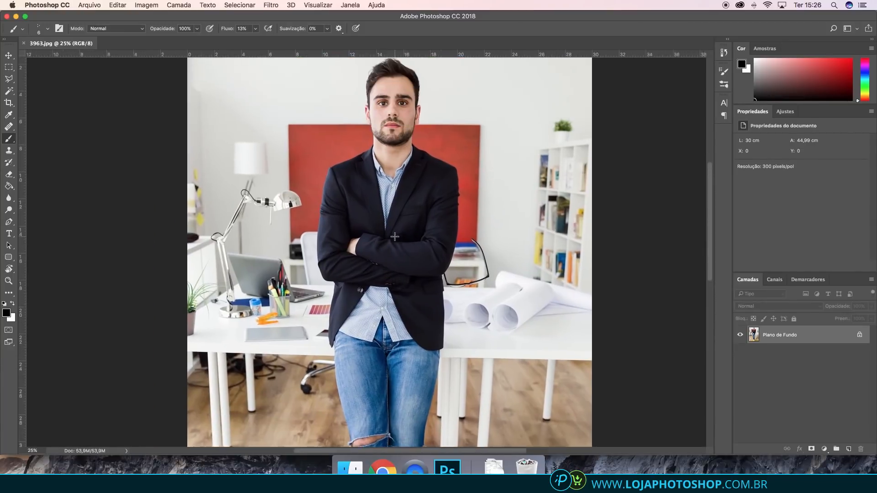
{"action": "scroll", "coordinate": [395, 237], "scroll_direction": "right", "scroll_amount": 3}
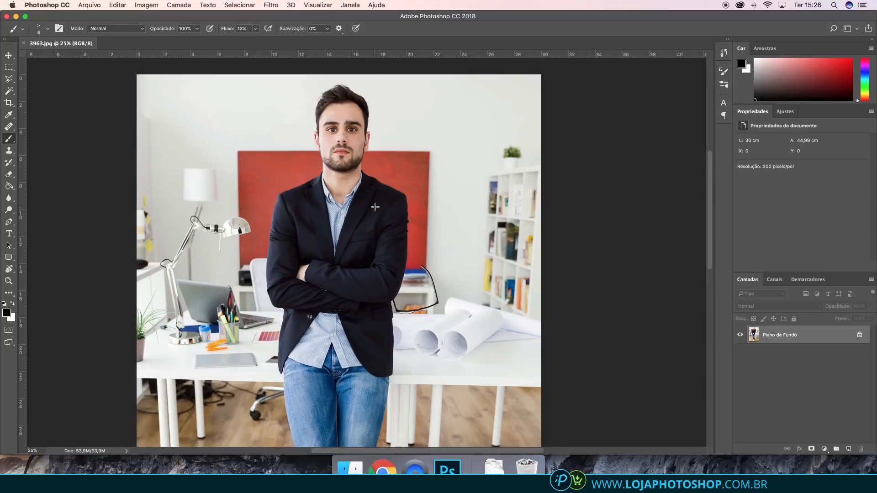
{"action": "scroll", "coordinate": [306, 197], "scroll_direction": "down", "scroll_amount": 10}
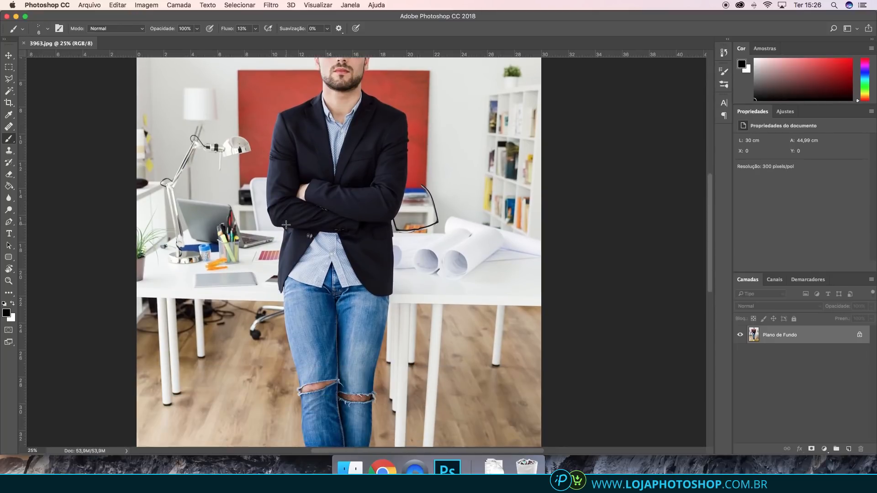
{"action": "scroll", "coordinate": [292, 215], "scroll_direction": "left", "scroll_amount": 1}
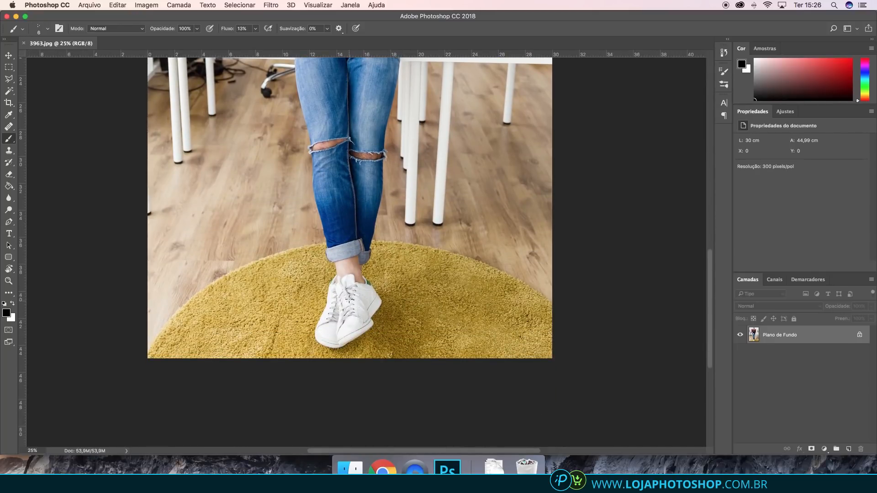
{"action": "scroll", "coordinate": [371, 303], "scroll_direction": "up", "scroll_amount": 8}
{"action": "scroll", "coordinate": [372, 303], "scroll_direction": "up", "scroll_amount": 4}
{"action": "scroll", "coordinate": [372, 303], "scroll_direction": "right", "scroll_amount": 1}
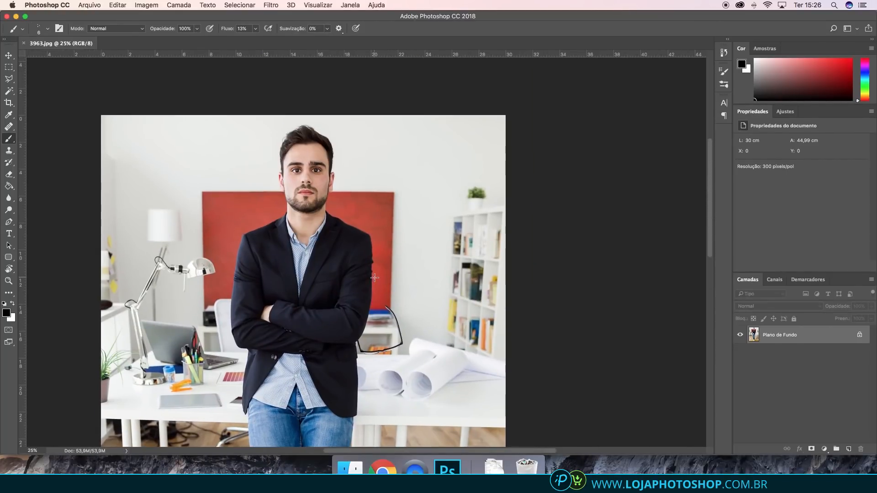
{"action": "scroll", "coordinate": [375, 278], "scroll_direction": "up", "scroll_amount": 2}
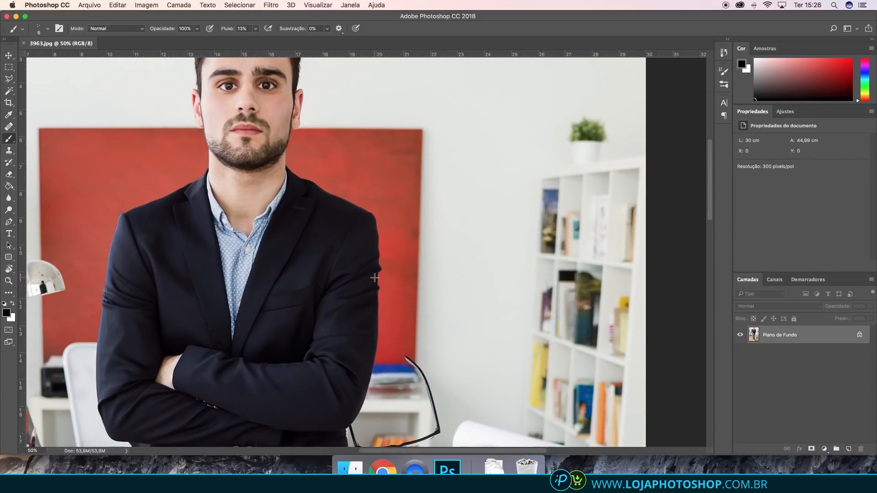
{"action": "scroll", "coordinate": [375, 278], "scroll_direction": "left", "scroll_amount": 4}
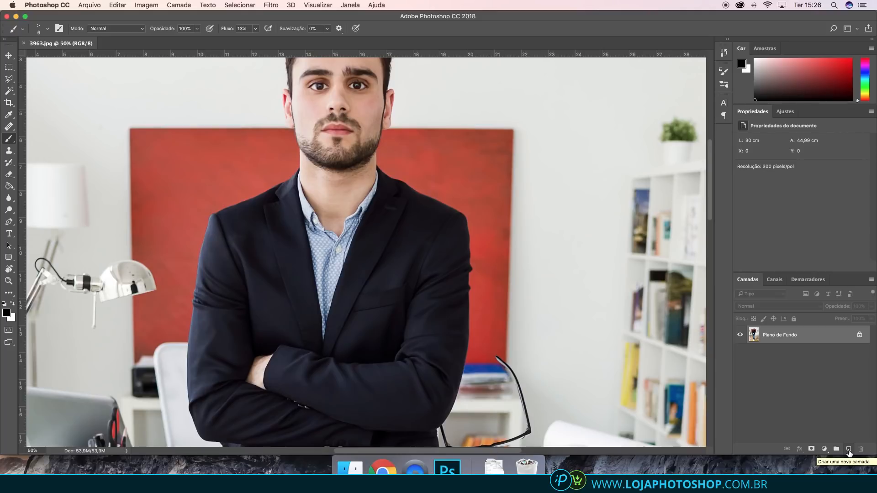
Add a new empty layer above the background and rotate the canvas view roughly a quarter turn counterclockwise.
{"action": "left_click", "coordinate": [849, 450]}
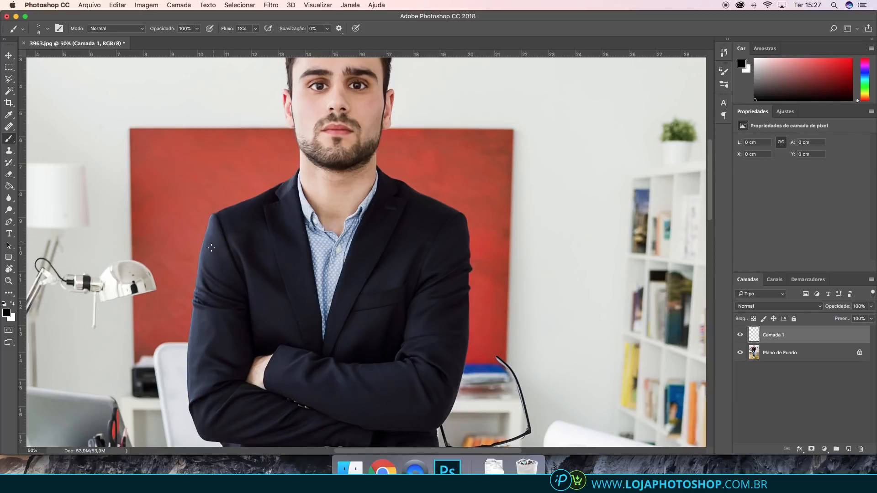
{"action": "left_click", "coordinate": [7, 270]}
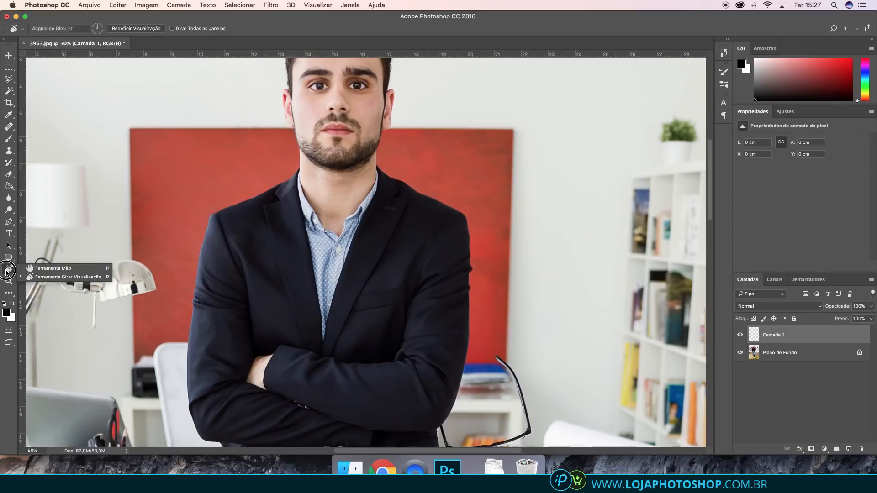
{"action": "left_click", "coordinate": [40, 277]}
{"action": "left_click_drag", "start_coordinate": [133, 237], "coordinate": [228, 319]}
Set up the Brush tool with the Redondo macio preset at 8 px size and 40% hardness.
{"action": "left_click", "coordinate": [9, 138]}
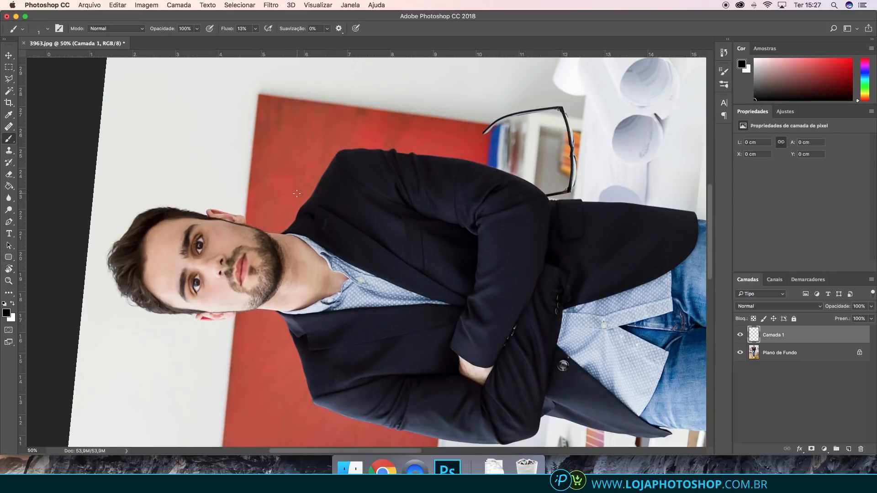
{"action": "key", "text": "bracketright"}
{"action": "key", "text": "bracketright"}
{"action": "key", "text": "bracketright"}
{"action": "key", "text": "bracketright"}
{"action": "key", "text": "bracketright"}
{"action": "key", "text": "bracketright"}
{"action": "key", "text": "bracketright"}
{"action": "key", "text": "bracketright"}
{"action": "key", "text": "bracketright"}
{"action": "key", "text": "bracketright"}
{"action": "key", "text": "bracketright"}
{"action": "key", "text": "bracketright"}
{"action": "key", "text": "bracketright"}
{"action": "right_click", "coordinate": [289, 197]}
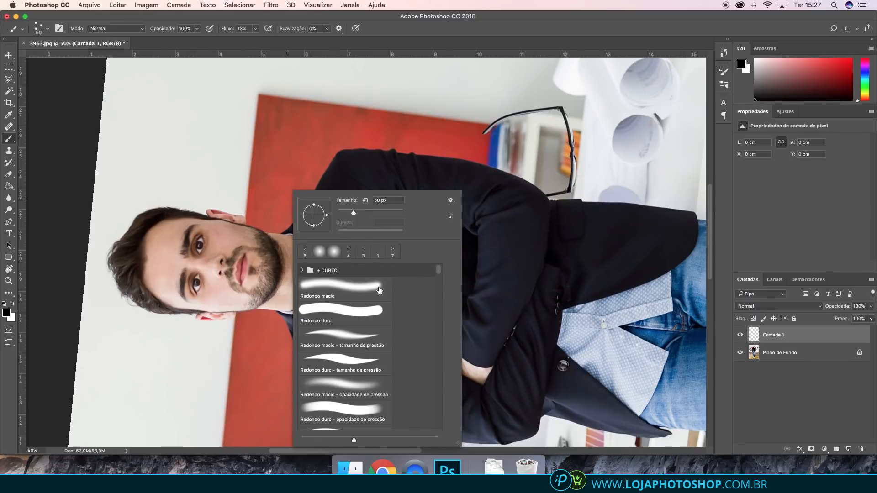
{"action": "left_click", "coordinate": [369, 292]}
{"action": "mouse_move", "coordinate": [354, 232]}
{"action": "left_mouse_down"}
{"action": "mouse_move", "coordinate": [364, 233]}
{"action": "mouse_move", "coordinate": [340, 212]}
{"action": "left_mouse_up"}
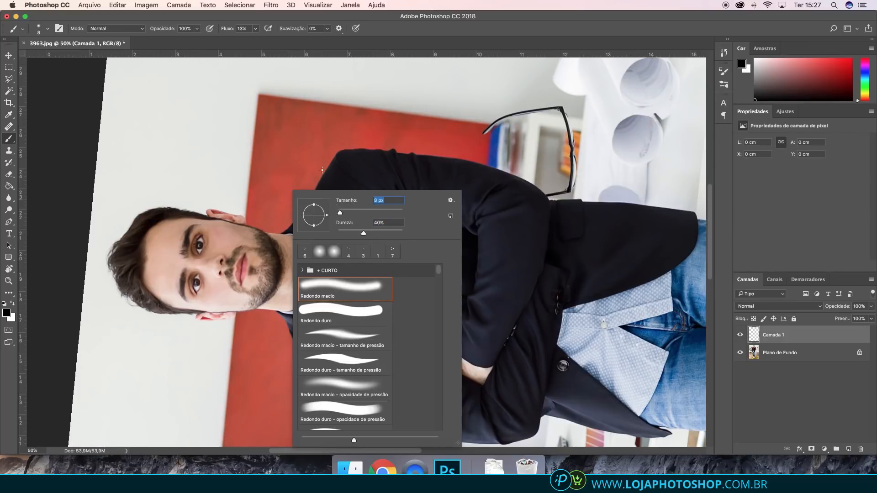
{"action": "left_click", "coordinate": [311, 164]}
Undo a test stroke made beside the shoulder, and set the brush to 65% flow with white as the foreground color.
{"action": "left_click_drag", "start_coordinate": [293, 189], "coordinate": [338, 147]}
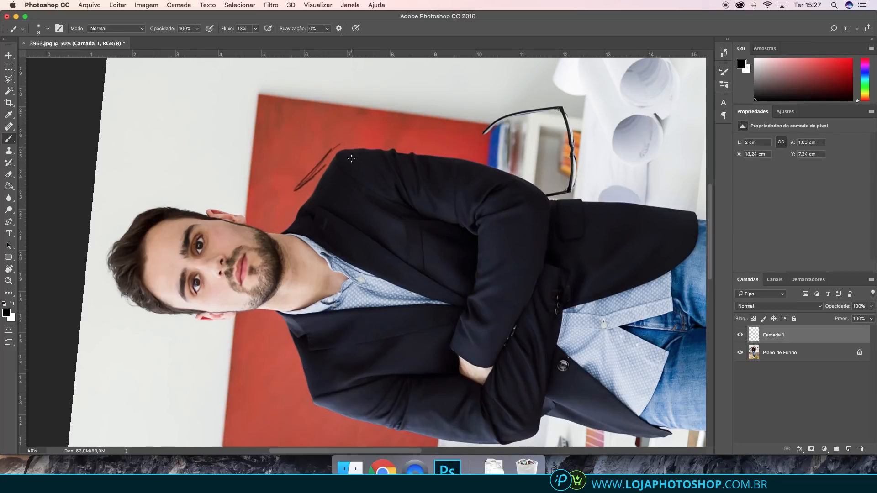
{"action": "key", "text": "super+z"}
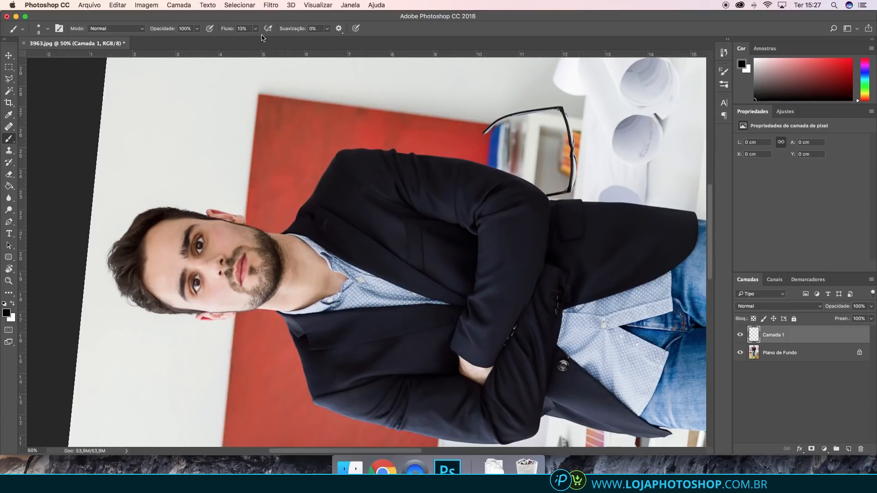
{"action": "left_click", "coordinate": [255, 29]}
{"action": "left_click_drag", "start_coordinate": [254, 38], "coordinate": [275, 37]}
{"action": "left_click", "coordinate": [12, 303]}
Paint a thin white line with a 6 px brush along the jacket collar's edge, starting at the neck.
{"action": "scroll", "coordinate": [297, 211], "scroll_direction": "up", "scroll_amount": 3}
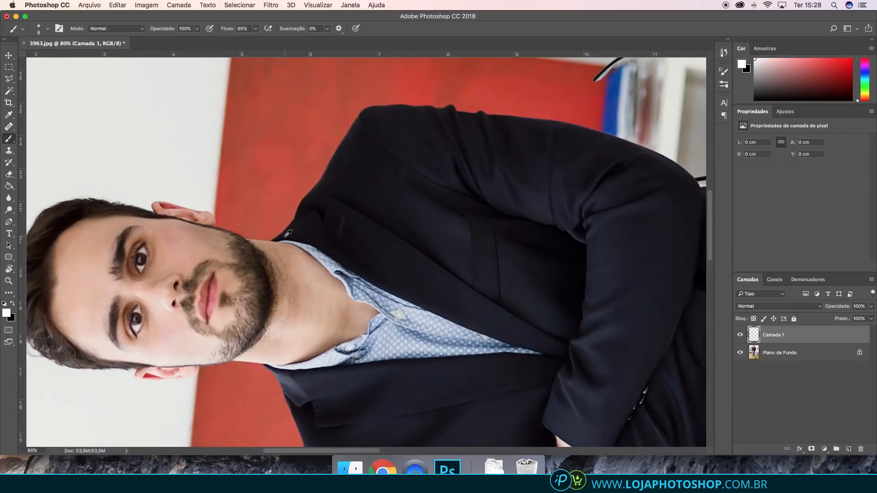
{"action": "scroll", "coordinate": [287, 233], "scroll_direction": "up", "scroll_amount": 5}
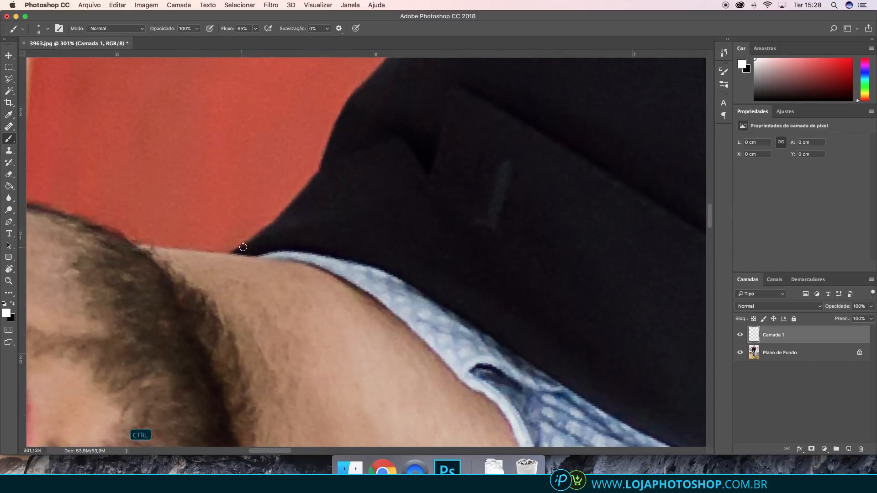
{"action": "mouse_move", "coordinate": [229, 253]}
{"action": "left_mouse_down"}
{"action": "mouse_move", "coordinate": [272, 225]}
{"action": "mouse_move", "coordinate": [321, 167]}
{"action": "left_mouse_up"}
Continue the white outline from the collar over the shoulder and along the outer edge of the upper sleeve.
{"action": "scroll", "coordinate": [715, 198], "scroll_direction": "up", "scroll_amount": 5}
{"action": "scroll", "coordinate": [715, 198], "scroll_direction": "down", "scroll_amount": 3}
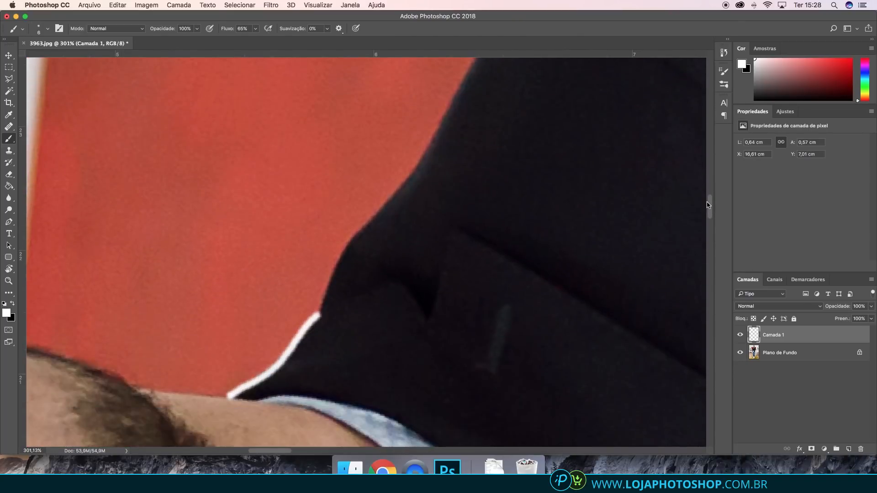
{"action": "scroll", "coordinate": [652, 197], "scroll_direction": "down", "scroll_amount": 3}
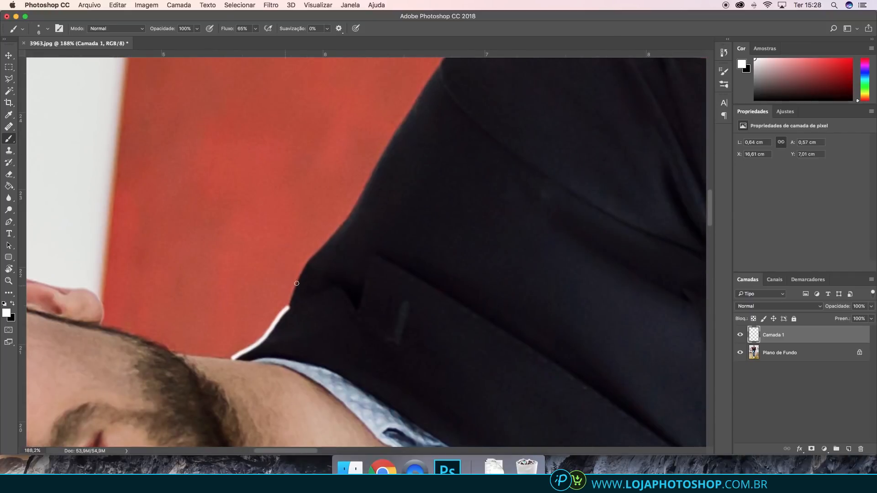
{"action": "left_click_drag", "start_coordinate": [285, 307], "coordinate": [319, 233]}
{"action": "key", "text": "super+z"}
{"action": "scroll", "coordinate": [403, 261], "scroll_direction": "right", "scroll_amount": 5}
{"action": "scroll", "coordinate": [403, 262], "scroll_direction": "down", "scroll_amount": 2}
{"action": "scroll", "coordinate": [403, 262], "scroll_direction": "down", "scroll_amount": 3}
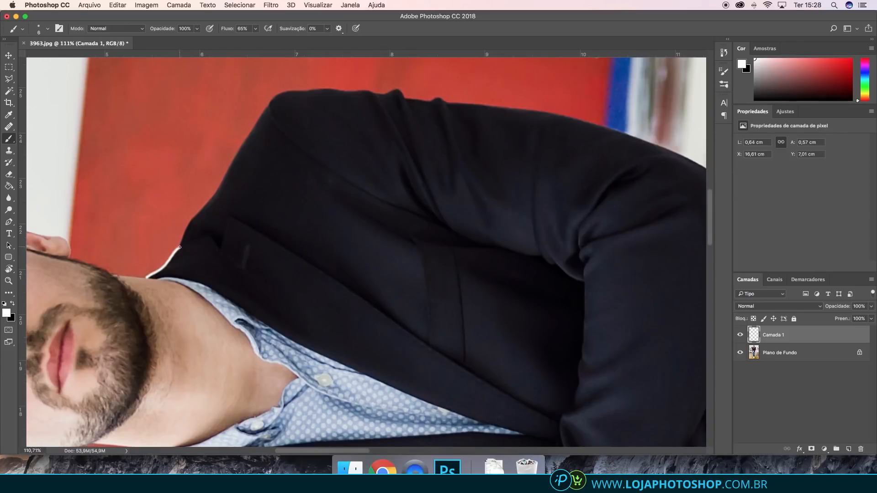
{"action": "mouse_move", "coordinate": [179, 247]}
{"action": "left_mouse_down"}
{"action": "mouse_move", "coordinate": [236, 148]}
{"action": "mouse_move", "coordinate": [285, 92]}
{"action": "mouse_move", "coordinate": [329, 86]}
{"action": "mouse_move", "coordinate": [540, 114]}
{"action": "left_mouse_up"}
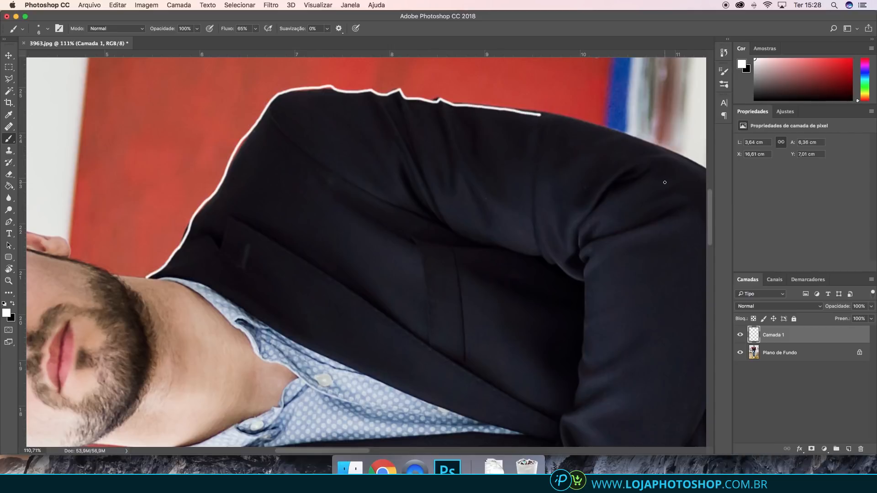
Rotate the canvas view further counterclockwise around the bent elbow, and return to the Brush tool.
{"action": "scroll", "coordinate": [665, 182], "scroll_direction": "right", "scroll_amount": 6}
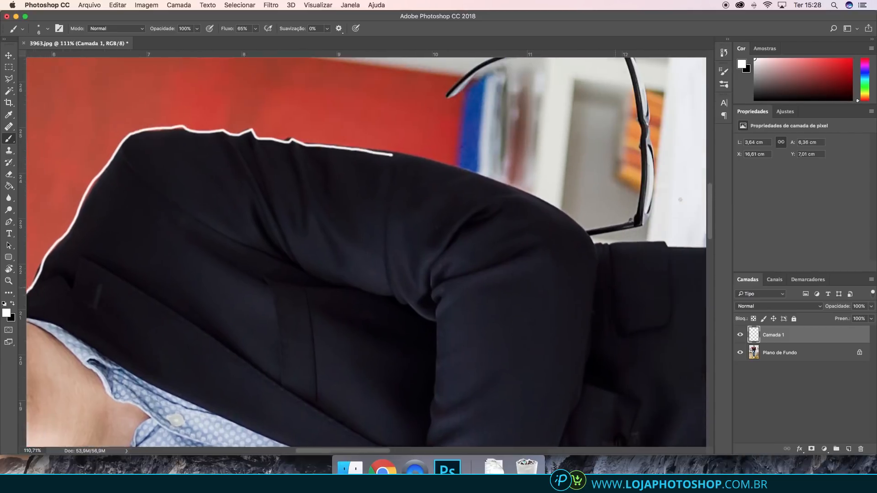
{"action": "scroll", "coordinate": [680, 200], "scroll_direction": "right", "scroll_amount": 2}
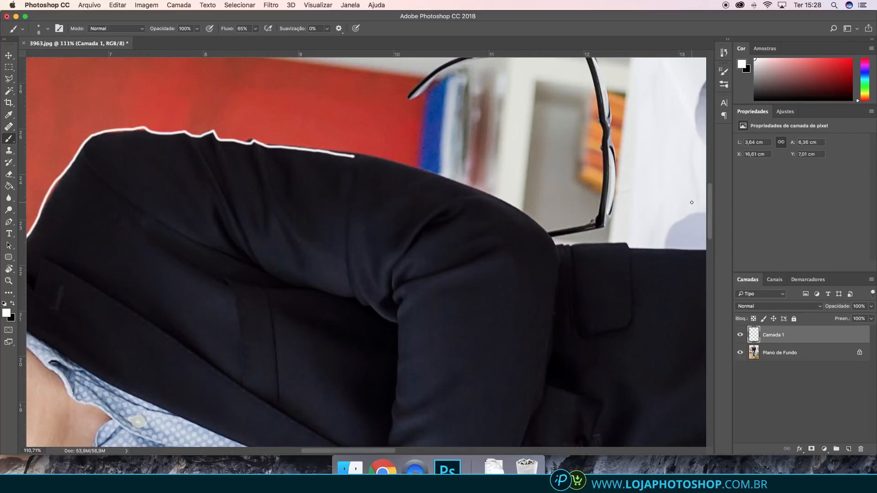
{"action": "key", "text": "r"}
{"action": "mouse_move", "coordinate": [355, 291]}
{"action": "left_mouse_down"}
{"action": "mouse_move", "coordinate": [352, 308]}
{"action": "mouse_move", "coordinate": [311, 317]}
{"action": "mouse_move", "coordinate": [246, 275]}
{"action": "mouse_move", "coordinate": [256, 272]}
{"action": "mouse_move", "coordinate": [361, 379]}
{"action": "mouse_move", "coordinate": [513, 229]}
{"action": "mouse_move", "coordinate": [279, 220]}
{"action": "left_mouse_up"}
{"action": "key", "text": "b"}
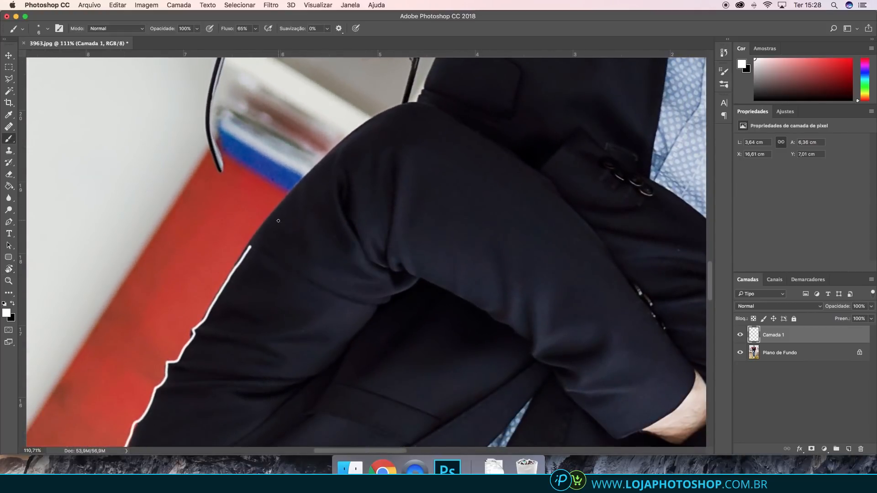
{"action": "left_click_drag", "start_coordinate": [240, 261], "coordinate": [297, 180]}
{"action": "key", "text": "super+z"}
{"action": "left_click_drag", "start_coordinate": [233, 271], "coordinate": [250, 237]}
{"action": "key", "text": "super+z"}
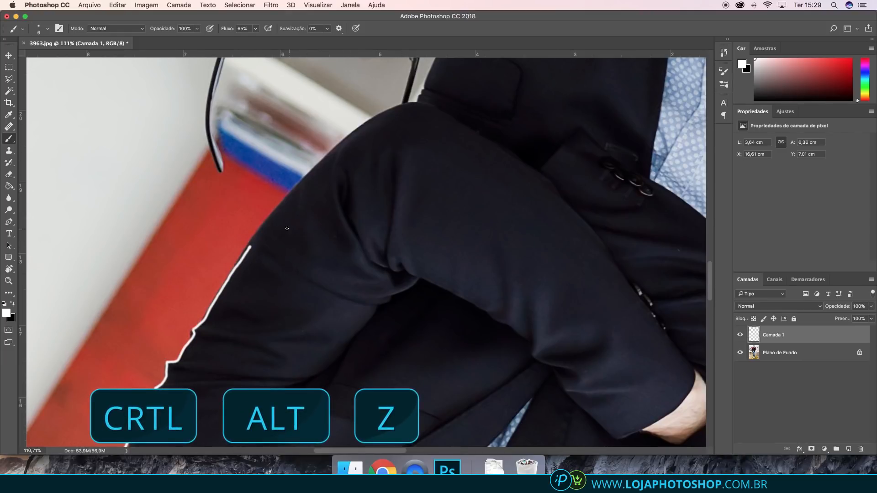
Rotate the view slightly more counterclockwise and extend the white outline along the outer sleeve to the elbow.
{"action": "key", "text": "r"}
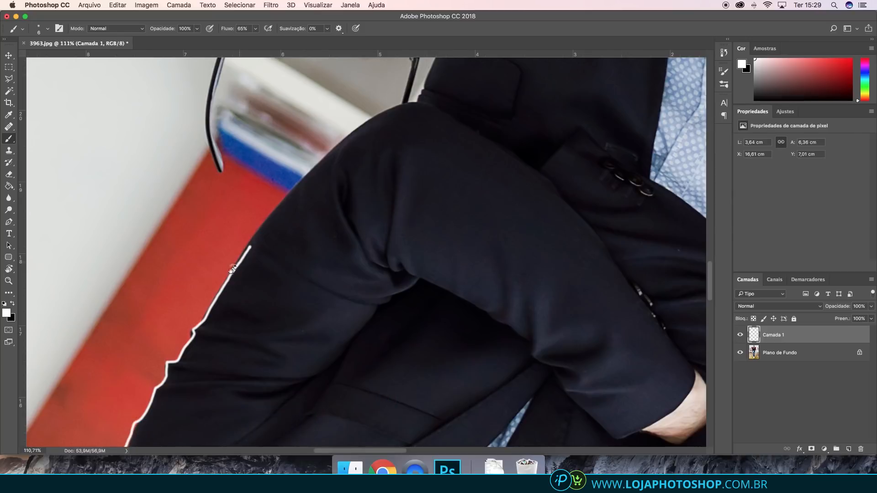
{"action": "mouse_move", "coordinate": [233, 268]}
{"action": "left_mouse_down"}
{"action": "mouse_move", "coordinate": [245, 311]}
{"action": "mouse_move", "coordinate": [360, 97]}
{"action": "mouse_move", "coordinate": [339, 113]}
{"action": "mouse_move", "coordinate": [288, 193]}
{"action": "mouse_move", "coordinate": [253, 286]}
{"action": "left_mouse_up"}
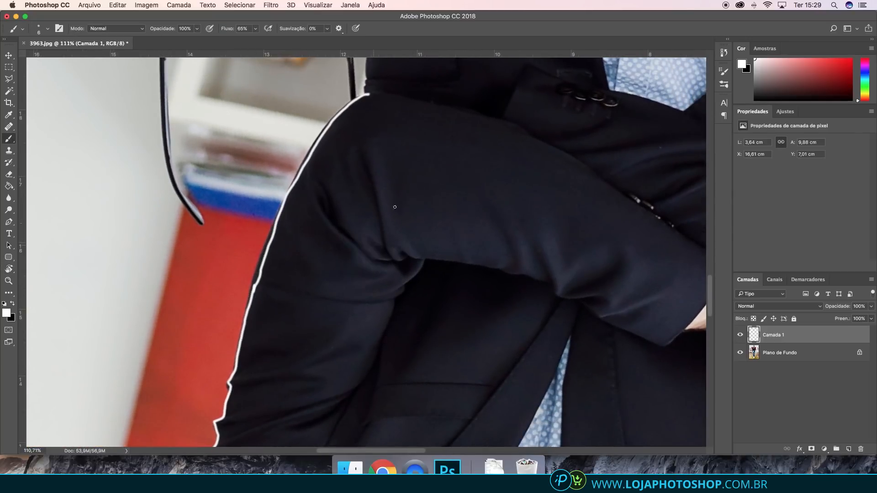
Rotate the view past the elbow and continue the white outline along the jacket's pocket-flap side down to the hem corner.
{"action": "key", "text": "r"}
{"action": "mouse_move", "coordinate": [424, 251]}
{"action": "left_mouse_down"}
{"action": "mouse_move", "coordinate": [510, 150]}
{"action": "mouse_move", "coordinate": [526, 147]}
{"action": "left_mouse_up"}
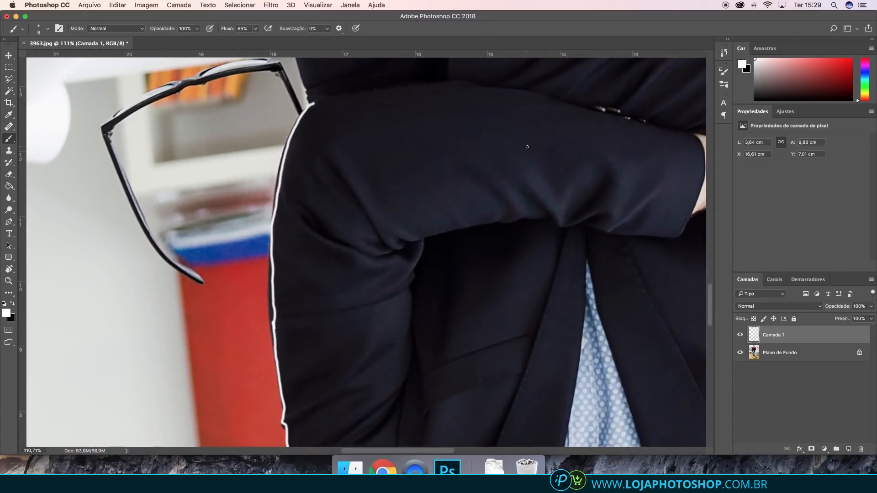
{"action": "scroll", "coordinate": [527, 146], "scroll_direction": "up", "scroll_amount": 6}
{"action": "scroll", "coordinate": [527, 146], "scroll_direction": "up", "scroll_amount": 2}
{"action": "key", "text": "r"}
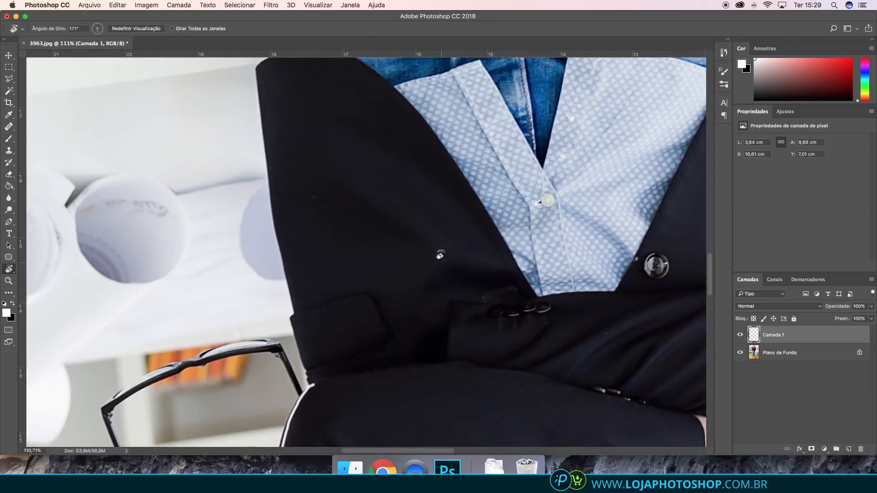
{"action": "left_click_drag", "start_coordinate": [441, 254], "coordinate": [372, 300]}
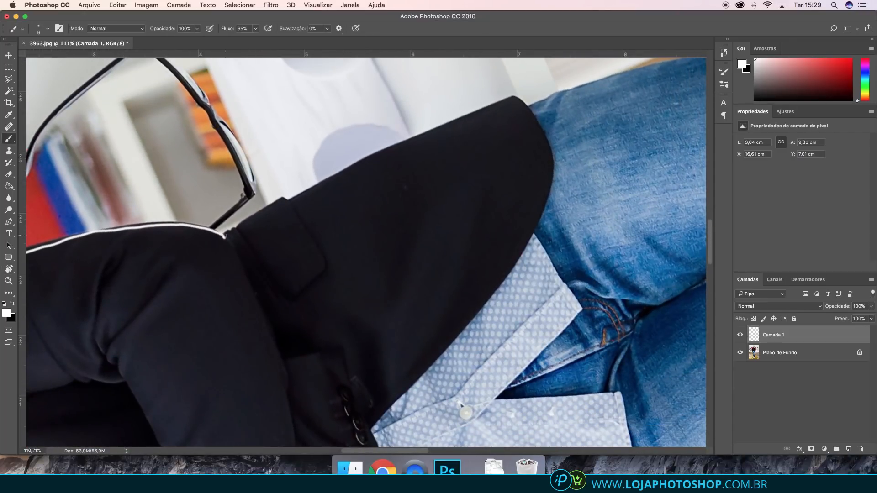
{"action": "mouse_move", "coordinate": [236, 227]}
{"action": "left_mouse_down"}
{"action": "mouse_move", "coordinate": [374, 149]}
{"action": "mouse_move", "coordinate": [506, 99]}
{"action": "left_mouse_up"}
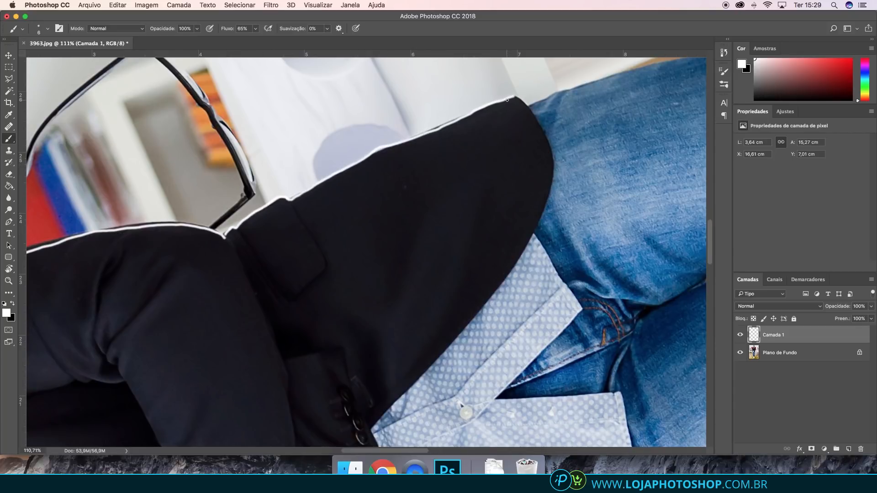
Enlarge the brush to 15 px and trace the front edge of the pocket-flap side, from the cuff buttons to the hem corner.
{"action": "key", "text": "r"}
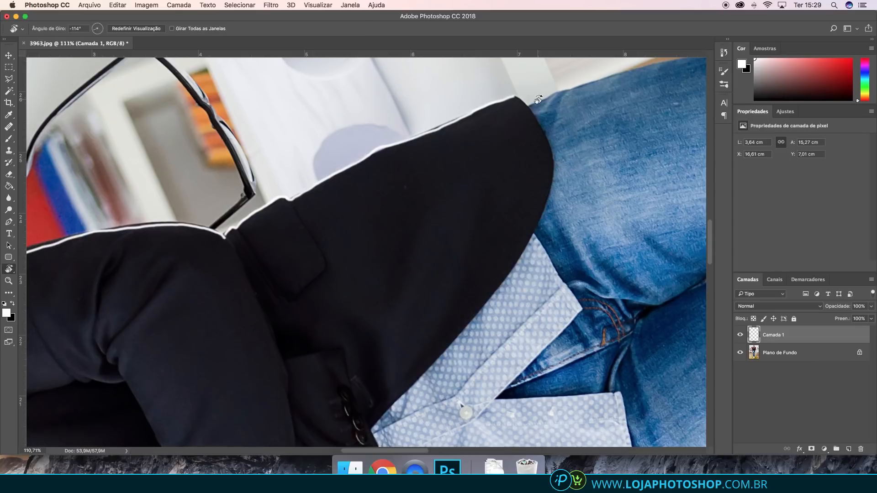
{"action": "mouse_move", "coordinate": [398, 199]}
{"action": "left_mouse_down"}
{"action": "mouse_move", "coordinate": [402, 234]}
{"action": "mouse_move", "coordinate": [446, 166]}
{"action": "mouse_move", "coordinate": [295, 178]}
{"action": "mouse_move", "coordinate": [317, 250]}
{"action": "mouse_move", "coordinate": [345, 288]}
{"action": "mouse_move", "coordinate": [333, 274]}
{"action": "mouse_move", "coordinate": [267, 257]}
{"action": "mouse_move", "coordinate": [248, 278]}
{"action": "mouse_move", "coordinate": [252, 292]}
{"action": "left_mouse_up"}
{"action": "key", "text": "b"}
{"action": "key", "text": "r"}
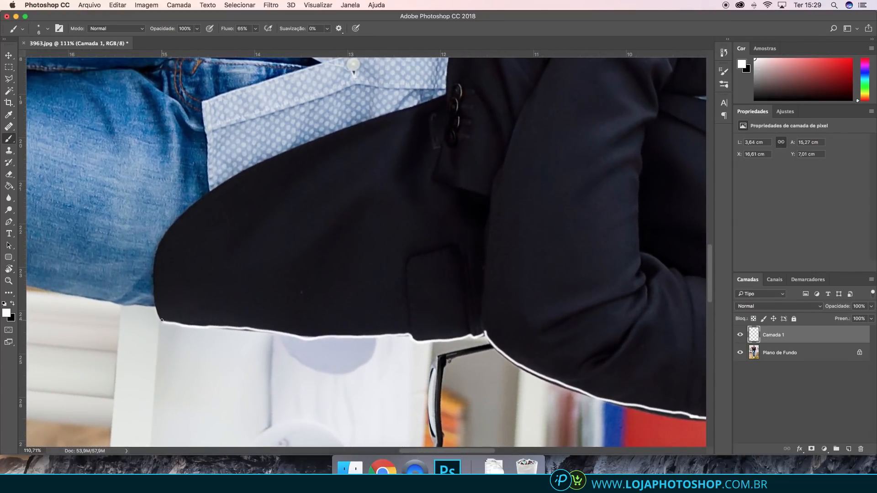
{"action": "mouse_move", "coordinate": [160, 311]}
{"action": "left_mouse_down"}
{"action": "mouse_move", "coordinate": [156, 258]}
{"action": "mouse_move", "coordinate": [184, 204]}
{"action": "left_mouse_up"}
{"action": "key", "text": "super+z"}
{"action": "key", "text": "r"}
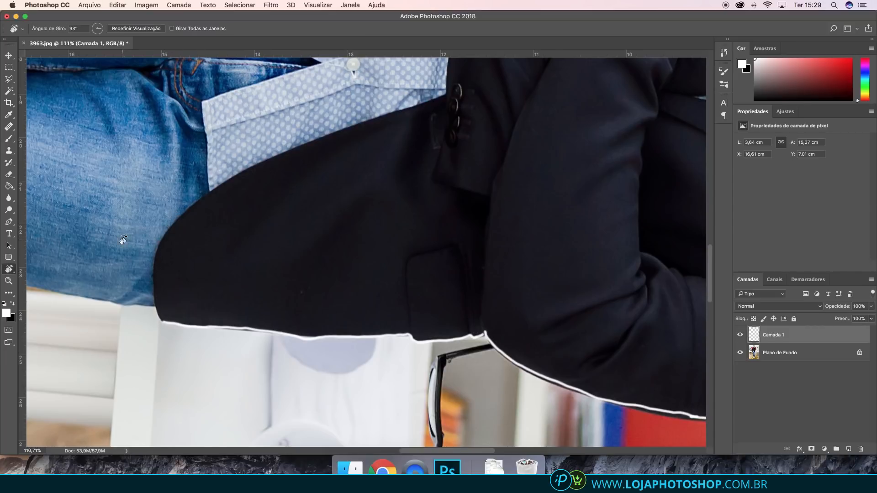
{"action": "mouse_move", "coordinate": [163, 285]}
{"action": "left_mouse_down"}
{"action": "mouse_move", "coordinate": [146, 284]}
{"action": "mouse_move", "coordinate": [149, 304]}
{"action": "left_mouse_up"}
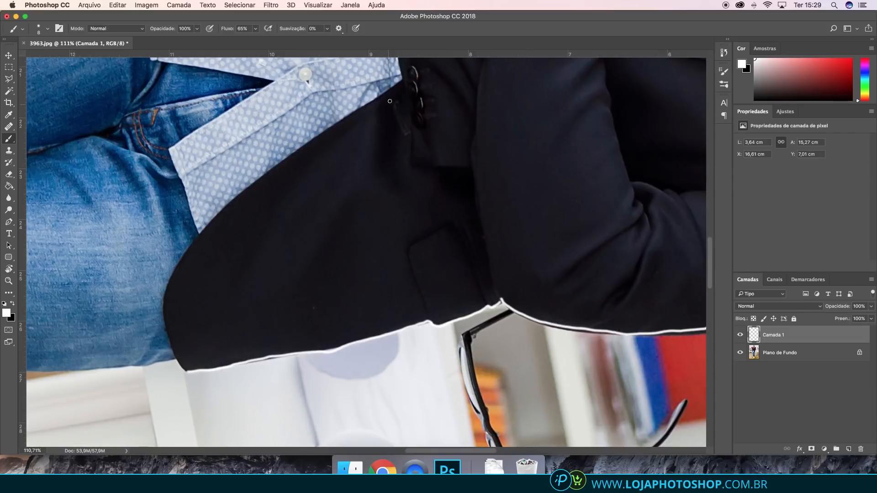
{"action": "key", "text": "bracketright"}
{"action": "key", "text": "bracketright"}
{"action": "key", "text": "bracketright"}
{"action": "mouse_move", "coordinate": [402, 85]}
{"action": "left_mouse_down"}
{"action": "mouse_move", "coordinate": [273, 167]}
{"action": "mouse_move", "coordinate": [222, 213]}
{"action": "mouse_move", "coordinate": [173, 276]}
{"action": "mouse_move", "coordinate": [164, 318]}
{"action": "mouse_move", "coordinate": [191, 374]}
{"action": "left_mouse_up"}
Trace the front edge of the jacket's button side in white, from the hem tip up to the shirt's upper point.
{"action": "scroll", "coordinate": [369, 166], "scroll_direction": "up", "scroll_amount": 6}
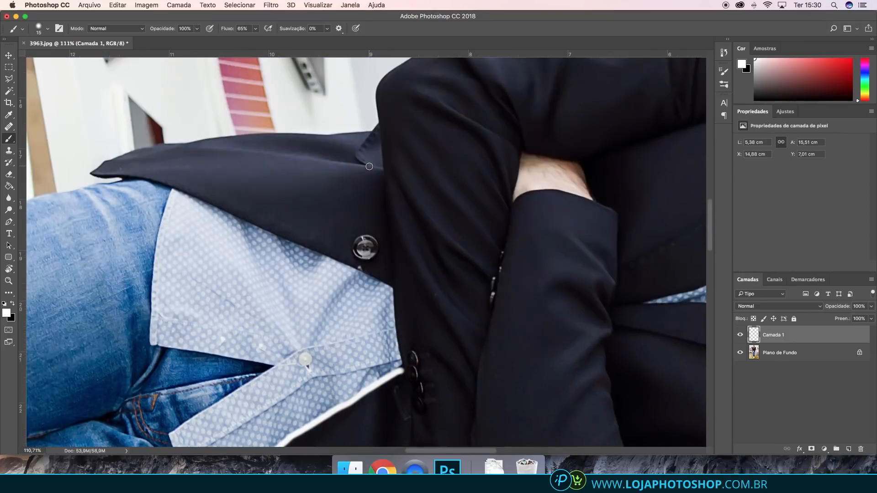
{"action": "key", "text": "r"}
{"action": "left_click_drag", "start_coordinate": [212, 280], "coordinate": [353, 280]}
{"action": "key", "text": "b"}
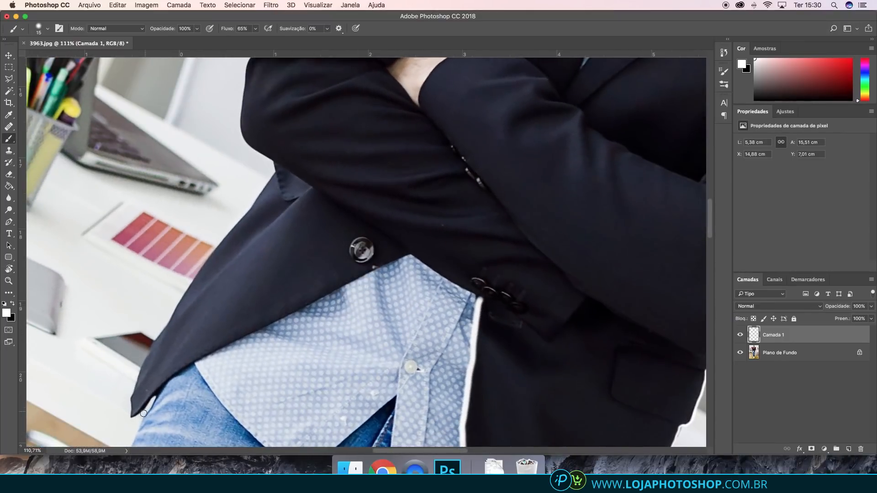
{"action": "left_click_drag", "start_coordinate": [133, 418], "coordinate": [154, 394]}
{"action": "mouse_move", "coordinate": [193, 358]}
{"action": "left_mouse_down"}
{"action": "mouse_move", "coordinate": [407, 253]}
{"action": "mouse_move", "coordinate": [477, 292]}
{"action": "left_mouse_up"}
{"action": "key", "text": "super+z"}
{"action": "mouse_move", "coordinate": [133, 416]}
{"action": "left_mouse_down"}
{"action": "mouse_move", "coordinate": [196, 360]}
{"action": "mouse_move", "coordinate": [414, 254]}
{"action": "left_mouse_up"}
Rotate the view and join the two front-edge lines with a white stroke along the sleeve above the shirt.
{"action": "key", "text": "r"}
{"action": "mouse_move", "coordinate": [285, 273]}
{"action": "left_mouse_down"}
{"action": "mouse_move", "coordinate": [379, 331]}
{"action": "mouse_move", "coordinate": [378, 206]}
{"action": "left_mouse_up"}
{"action": "key", "text": "b"}
{"action": "left_click_drag", "start_coordinate": [414, 145], "coordinate": [371, 208]}
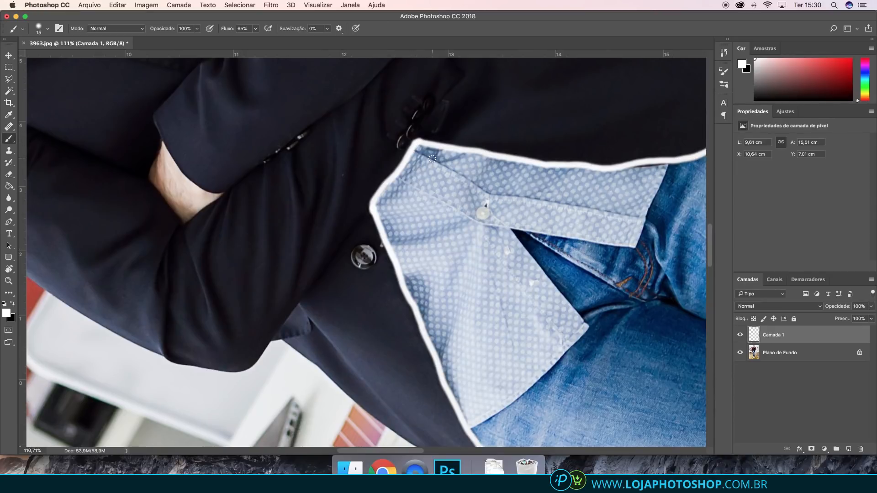
Reduce the brush to 8 px and outline the outer edge of the jacket's button side, from the hem tip to the sleeve.
{"action": "scroll", "coordinate": [432, 158], "scroll_direction": "down", "scroll_amount": 5}
{"action": "key", "text": "bracketleft"}
{"action": "key", "text": "bracketleft"}
{"action": "key", "text": "bracketleft"}
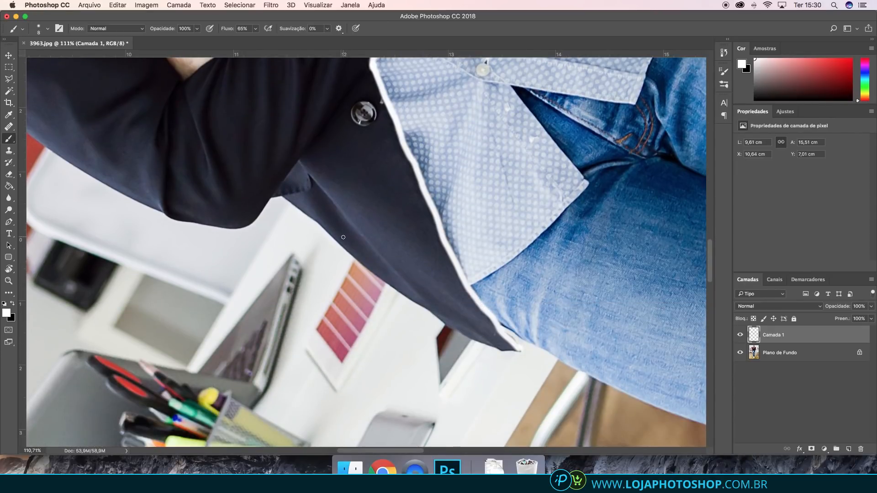
{"action": "key", "text": "r"}
{"action": "left_click_drag", "start_coordinate": [336, 269], "coordinate": [370, 114]}
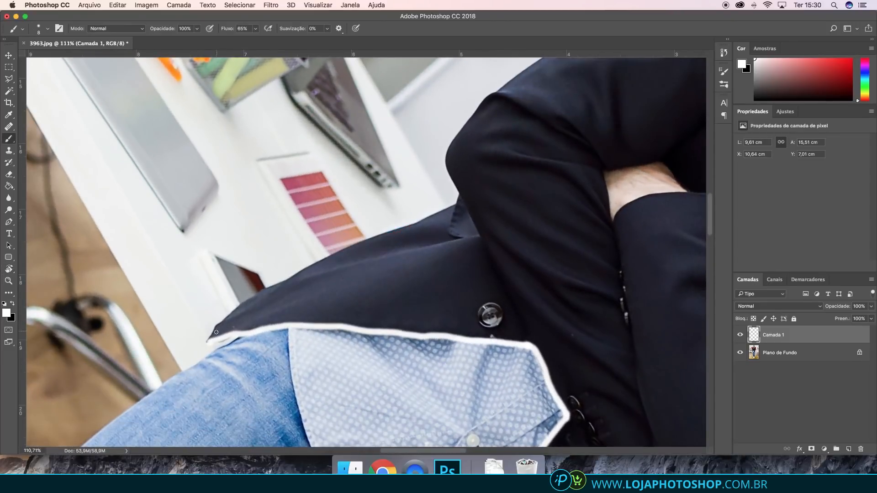
{"action": "mouse_move", "coordinate": [206, 342]}
{"action": "left_mouse_down"}
{"action": "mouse_move", "coordinate": [244, 301]}
{"action": "mouse_move", "coordinate": [326, 256]}
{"action": "mouse_move", "coordinate": [451, 206]}
{"action": "left_mouse_up"}
Continue the white outline around the bent elbow above the jacket's button side.
{"action": "scroll", "coordinate": [504, 206], "scroll_direction": "right", "scroll_amount": 6}
{"action": "scroll", "coordinate": [503, 206], "scroll_direction": "up", "scroll_amount": 3}
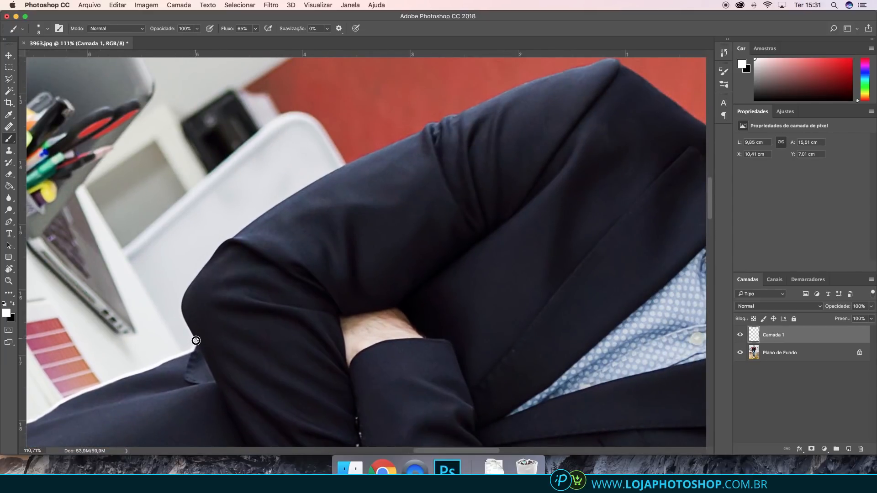
{"action": "mouse_move", "coordinate": [196, 341]}
{"action": "left_mouse_down"}
{"action": "mouse_move", "coordinate": [184, 314]}
{"action": "mouse_move", "coordinate": [189, 288]}
{"action": "mouse_move", "coordinate": [249, 223]}
{"action": "left_mouse_up"}
Rotate the view and extend the white outline from the elbow along the outer upper sleeve to just below the shoulder.
{"action": "scroll", "coordinate": [283, 224], "scroll_direction": "right", "scroll_amount": 2}
{"action": "scroll", "coordinate": [283, 223], "scroll_direction": "up", "scroll_amount": 1}
{"action": "key", "text": "r"}
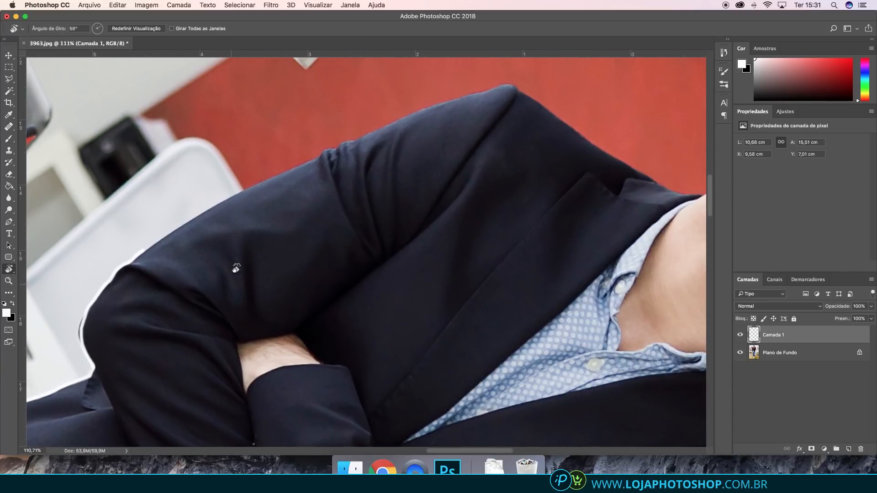
{"action": "left_click_drag", "start_coordinate": [187, 259], "coordinate": [238, 303]}
{"action": "key", "text": "b"}
{"action": "mouse_move", "coordinate": [156, 332]}
{"action": "left_mouse_down"}
{"action": "mouse_move", "coordinate": [246, 217]}
{"action": "mouse_move", "coordinate": [418, 56]}
{"action": "left_mouse_up"}
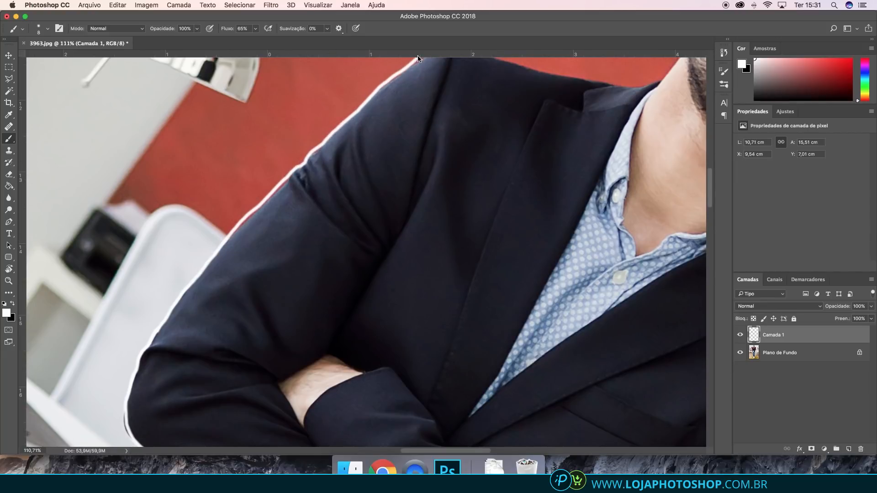
Reset the view rotation and trace the white outline from the upper sleeve over the shoulder to the collar at the neck.
{"action": "scroll", "coordinate": [419, 59], "scroll_direction": "up", "scroll_amount": 6}
{"action": "scroll", "coordinate": [464, 87], "scroll_direction": "down", "scroll_amount": 2}
{"action": "scroll", "coordinate": [464, 87], "scroll_direction": "right", "scroll_amount": 2}
{"action": "key", "text": "r"}
{"action": "key", "text": "Escape"}
{"action": "key", "text": "b"}
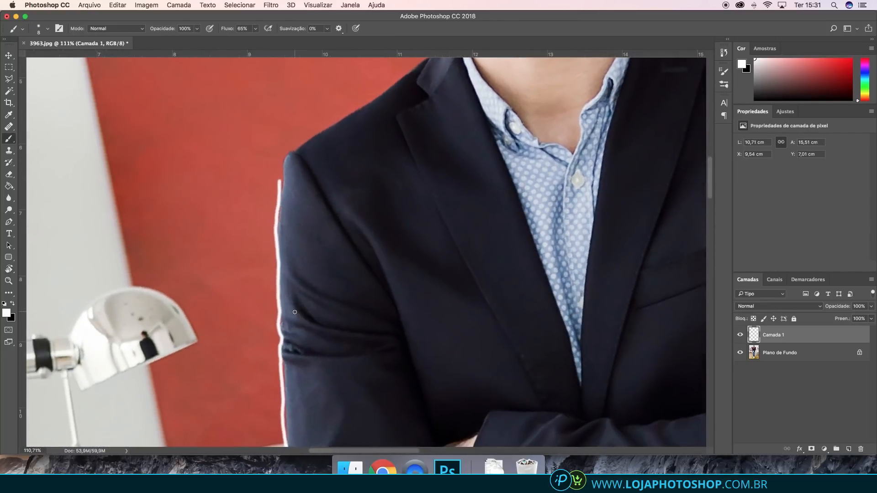
{"action": "scroll", "coordinate": [294, 312], "scroll_direction": "up", "scroll_amount": 5}
{"action": "scroll", "coordinate": [294, 312], "scroll_direction": "right", "scroll_amount": 5}
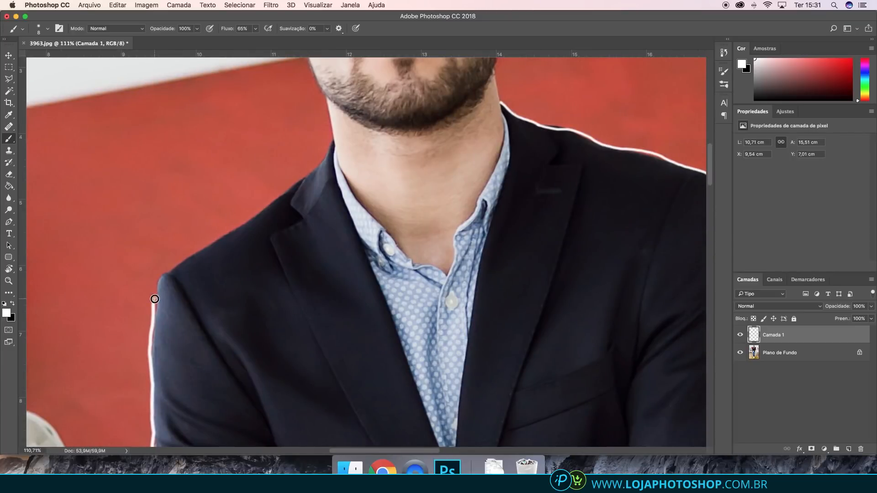
{"action": "mouse_move", "coordinate": [155, 299]}
{"action": "left_mouse_down"}
{"action": "mouse_move", "coordinate": [181, 257]}
{"action": "mouse_move", "coordinate": [312, 172]}
{"action": "mouse_move", "coordinate": [332, 142]}
{"action": "left_mouse_up"}
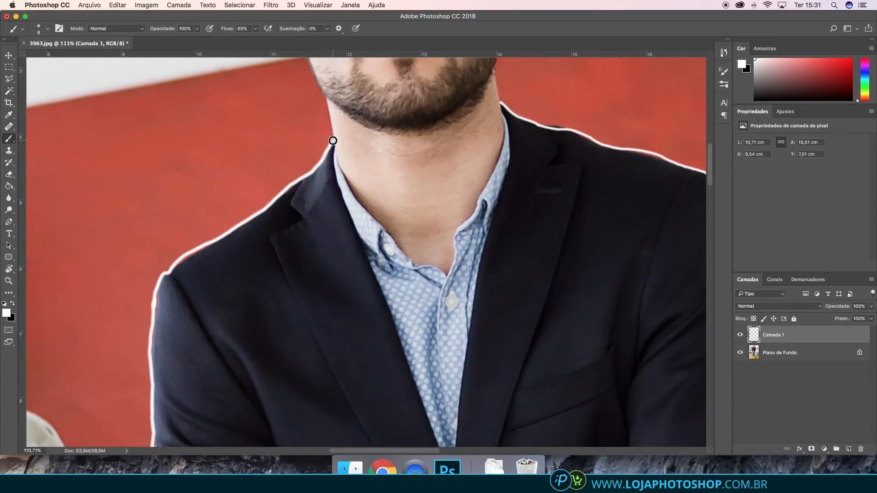
{"action": "left_click_drag", "start_coordinate": [334, 147], "coordinate": [339, 184]}
{"action": "key", "text": "super+z"}
{"action": "key", "text": "r"}
{"action": "left_click_drag", "start_coordinate": [266, 246], "coordinate": [470, 324]}
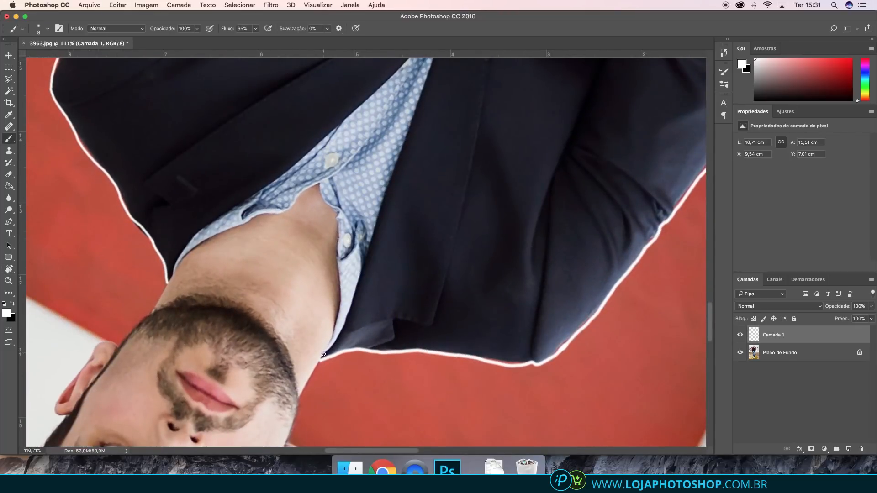
{"action": "left_click_drag", "start_coordinate": [322, 359], "coordinate": [348, 327]}
{"action": "key", "text": "super+z"}
Outline the inner lapel edge on the breast-pocket side in white, from the collar at the neck to the point of the V.
{"action": "scroll", "coordinate": [401, 168], "scroll_direction": "up", "scroll_amount": 5}
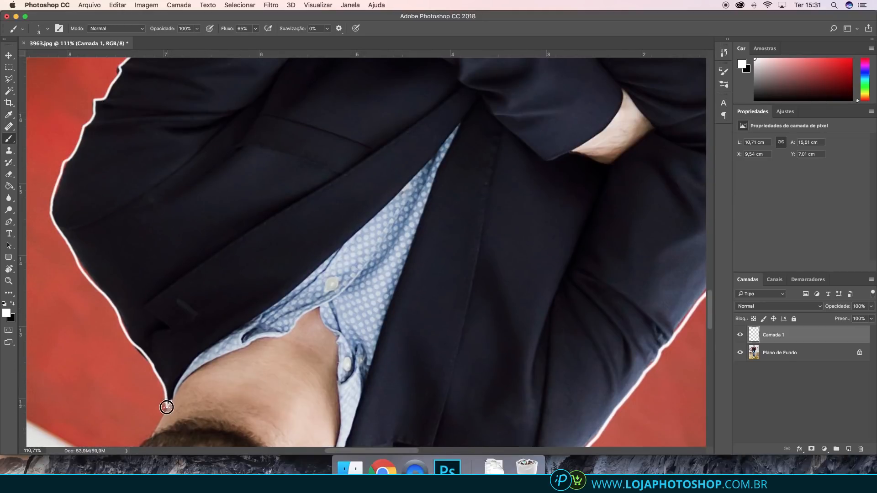
{"action": "left_click_drag", "start_coordinate": [168, 406], "coordinate": [175, 392]}
{"action": "left_click_drag", "start_coordinate": [203, 351], "coordinate": [287, 290]}
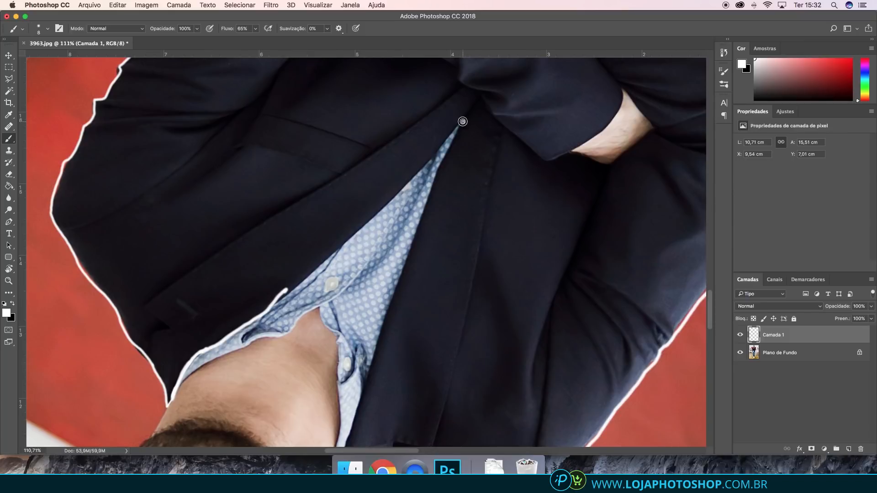
{"action": "mouse_move", "coordinate": [463, 121]}
{"action": "left_mouse_down"}
{"action": "mouse_move", "coordinate": [368, 226]}
{"action": "mouse_move", "coordinate": [251, 326]}
{"action": "left_mouse_up"}
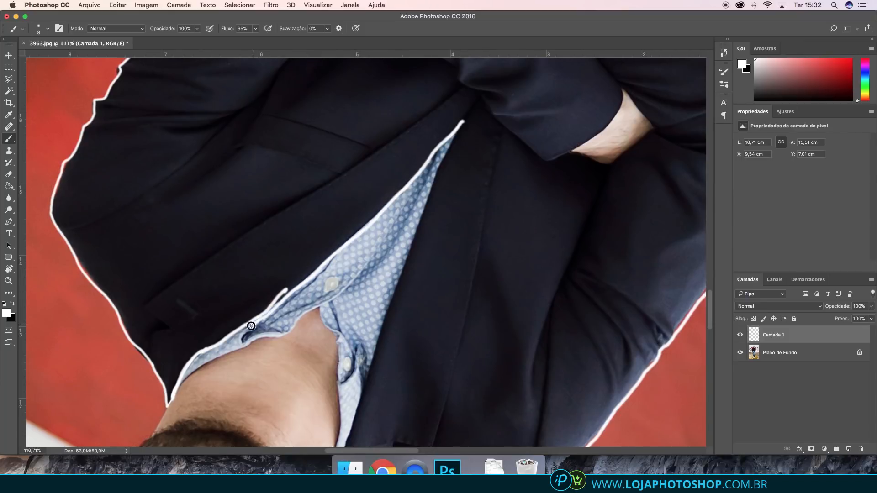
Erase the stray overlapping stroke beside the lapel line with the Eraser, and return to the Brush tool.
{"action": "key", "text": "e"}
{"action": "mouse_move", "coordinate": [279, 284]}
{"action": "left_mouse_down"}
{"action": "mouse_move", "coordinate": [245, 319]}
{"action": "mouse_move", "coordinate": [265, 336]}
{"action": "mouse_move", "coordinate": [248, 331]}
{"action": "mouse_move", "coordinate": [273, 318]}
{"action": "mouse_move", "coordinate": [257, 324]}
{"action": "left_mouse_up"}
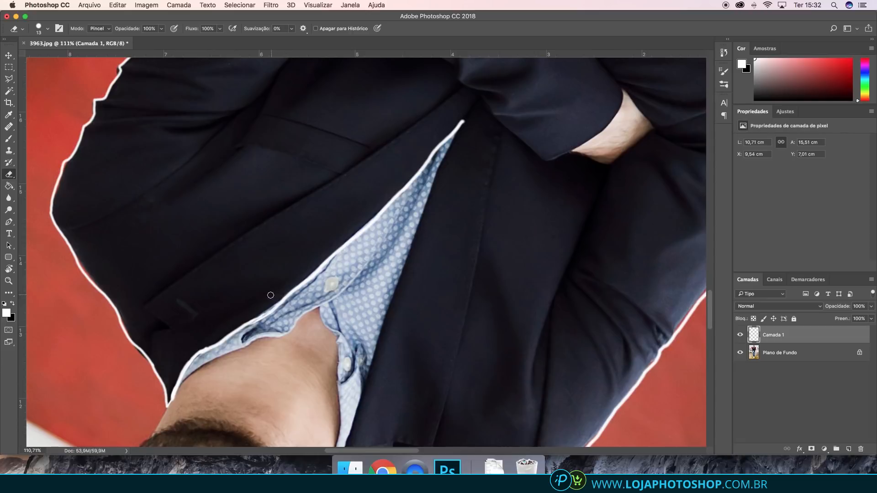
{"action": "key", "text": "b"}
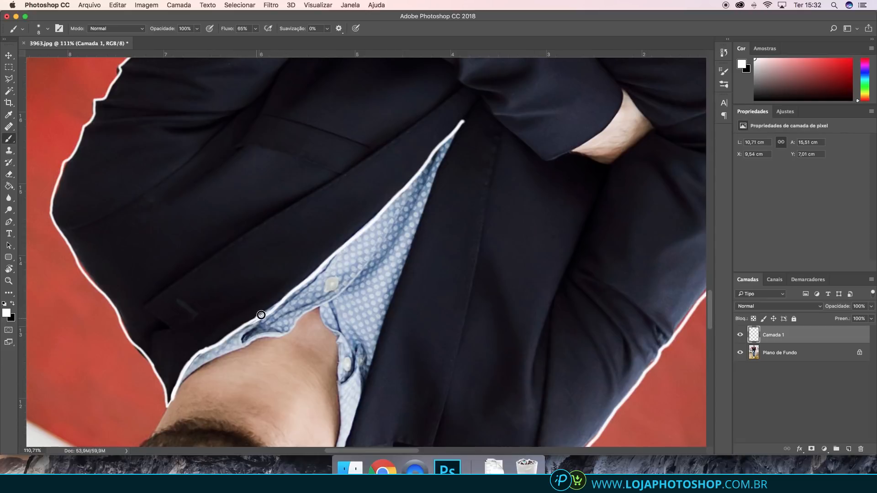
Set the brush smoothing to 10% and paint a wavy test stroke on the jacket.
{"action": "left_click", "coordinate": [327, 29]}
{"action": "left_click_drag", "start_coordinate": [326, 41], "coordinate": [332, 43]}
{"action": "mouse_move", "coordinate": [239, 195]}
{"action": "left_mouse_down"}
{"action": "mouse_move", "coordinate": [280, 137]}
{"action": "mouse_move", "coordinate": [197, 151]}
{"action": "mouse_move", "coordinate": [265, 126]}
{"action": "left_mouse_up"}
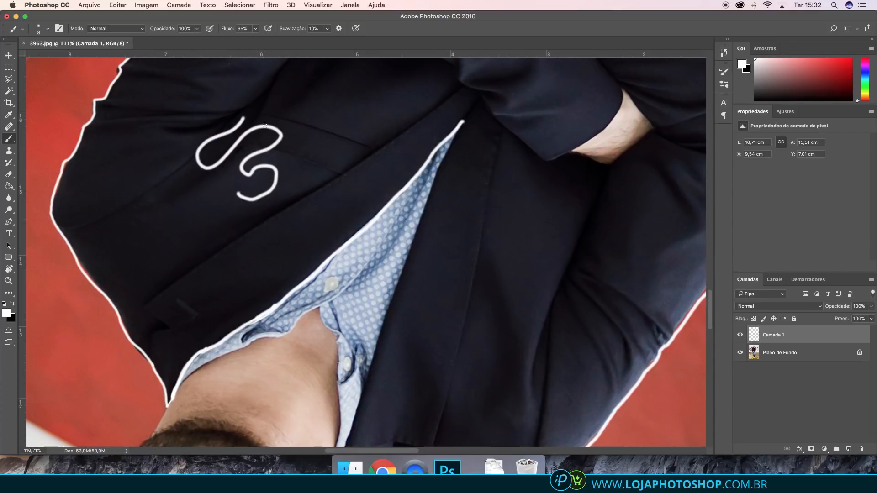
Set the brush smoothing to 0% and paint a short zigzag test stroke on the jacket for comparison.
{"action": "left_click", "coordinate": [327, 28]}
{"action": "left_click_drag", "start_coordinate": [325, 43], "coordinate": [304, 46]}
{"action": "mouse_move", "coordinate": [309, 85]}
{"action": "left_mouse_down"}
{"action": "mouse_move", "coordinate": [329, 88]}
{"action": "mouse_move", "coordinate": [337, 130]}
{"action": "left_mouse_up"}
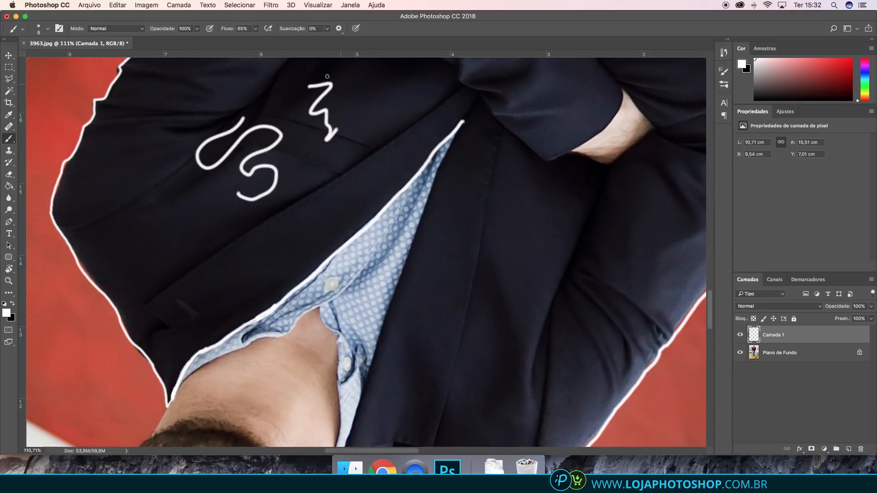
Set the brush smoothing to 78%, paint a long curvy test stroke on the jacket, and undo all the test strokes.
{"action": "left_click", "coordinate": [327, 28]}
{"action": "left_click_drag", "start_coordinate": [325, 43], "coordinate": [361, 43]}
{"action": "mouse_move", "coordinate": [214, 99]}
{"action": "left_mouse_down"}
{"action": "mouse_move", "coordinate": [187, 110]}
{"action": "mouse_move", "coordinate": [170, 143]}
{"action": "mouse_move", "coordinate": [143, 144]}
{"action": "mouse_move", "coordinate": [128, 184]}
{"action": "mouse_move", "coordinate": [158, 223]}
{"action": "mouse_move", "coordinate": [232, 220]}
{"action": "mouse_move", "coordinate": [242, 236]}
{"action": "mouse_move", "coordinate": [235, 253]}
{"action": "mouse_move", "coordinate": [212, 273]}
{"action": "mouse_move", "coordinate": [123, 253]}
{"action": "mouse_move", "coordinate": [108, 214]}
{"action": "mouse_move", "coordinate": [86, 193]}
{"action": "mouse_move", "coordinate": [113, 168]}
{"action": "mouse_move", "coordinate": [112, 127]}
{"action": "mouse_move", "coordinate": [155, 118]}
{"action": "mouse_move", "coordinate": [157, 87]}
{"action": "mouse_move", "coordinate": [184, 92]}
{"action": "mouse_move", "coordinate": [216, 69]}
{"action": "mouse_move", "coordinate": [232, 84]}
{"action": "mouse_move", "coordinate": [226, 101]}
{"action": "mouse_move", "coordinate": [197, 112]}
{"action": "left_mouse_up"}
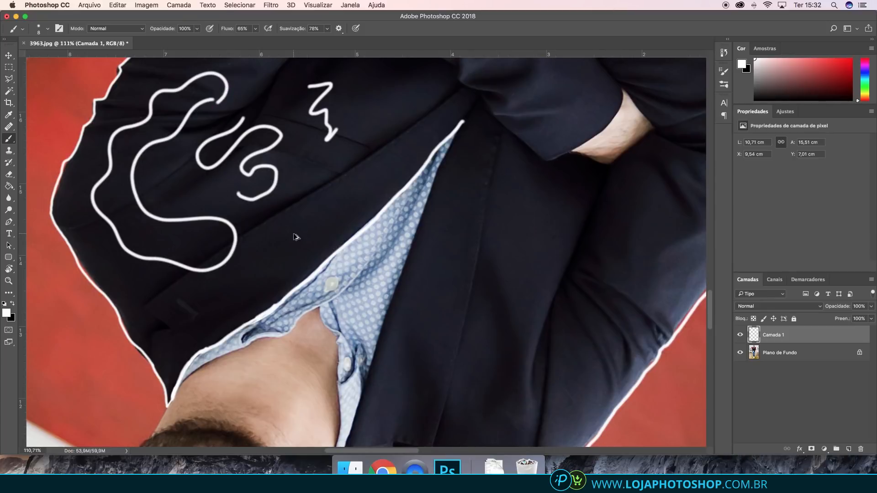
{"action": "key", "text": "super+alt+z"}
{"action": "key", "text": "super+alt+z"}
{"action": "key", "text": "super+alt+z"}
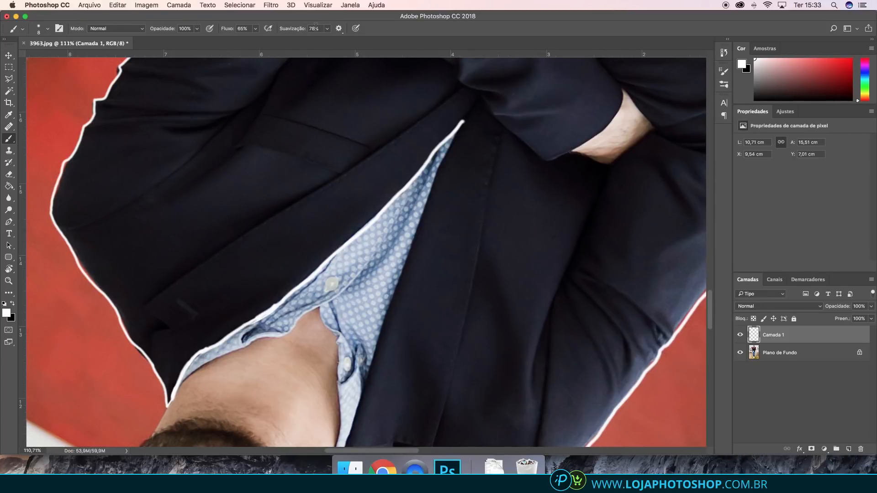
Set the brush smoothing to 49% and outline the remaining inner lapel edge along the shirt, between the neck and the V point.
{"action": "left_click", "coordinate": [327, 29]}
{"action": "left_click_drag", "start_coordinate": [328, 40], "coordinate": [317, 39]}
{"action": "left_click", "coordinate": [317, 22]}
{"action": "key", "text": "r"}
{"action": "mouse_move", "coordinate": [400, 194]}
{"action": "left_mouse_down"}
{"action": "mouse_move", "coordinate": [414, 247]}
{"action": "mouse_move", "coordinate": [480, 235]}
{"action": "mouse_move", "coordinate": [454, 107]}
{"action": "mouse_move", "coordinate": [282, 229]}
{"action": "mouse_move", "coordinate": [299, 264]}
{"action": "mouse_move", "coordinate": [244, 271]}
{"action": "mouse_move", "coordinate": [513, 117]}
{"action": "mouse_move", "coordinate": [558, 110]}
{"action": "left_mouse_up"}
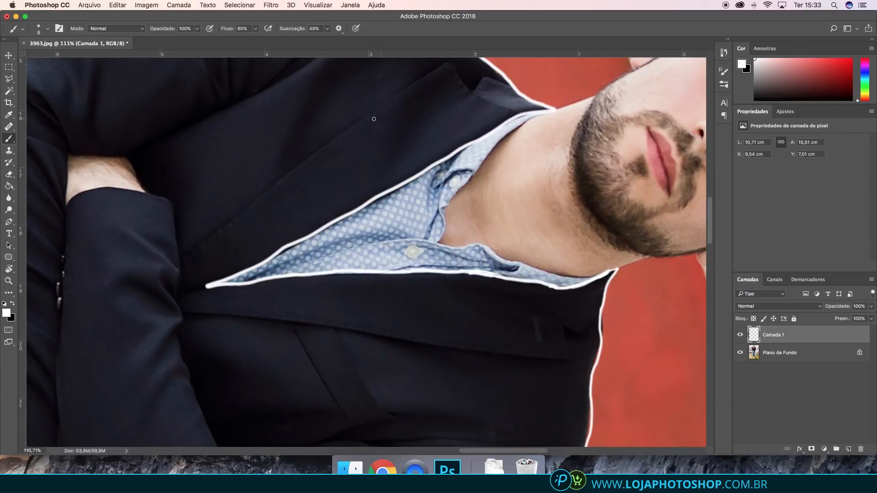
Turn the view nearly upright and examine the white jacket outline, both on the whole figure and close up.
{"action": "key", "text": "r"}
{"action": "left_click_drag", "start_coordinate": [275, 272], "coordinate": [329, 318]}
{"action": "key", "text": "b"}
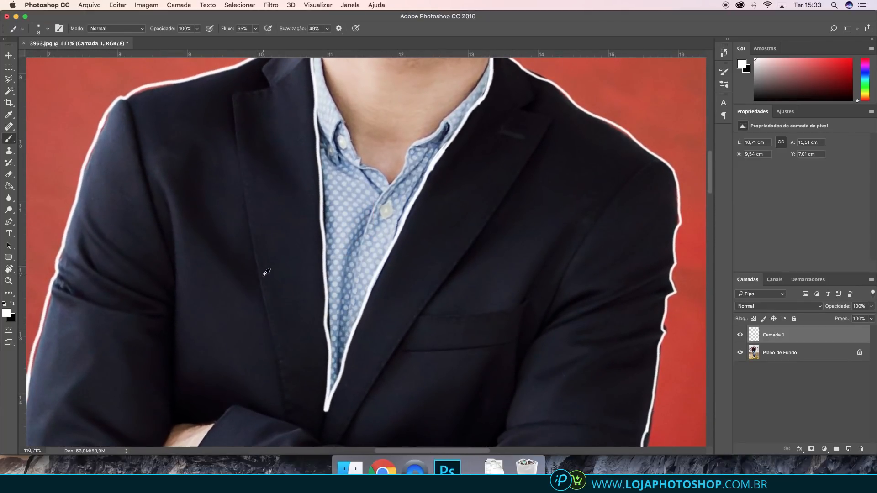
{"action": "scroll", "coordinate": [266, 273], "scroll_direction": "down", "scroll_amount": 3}
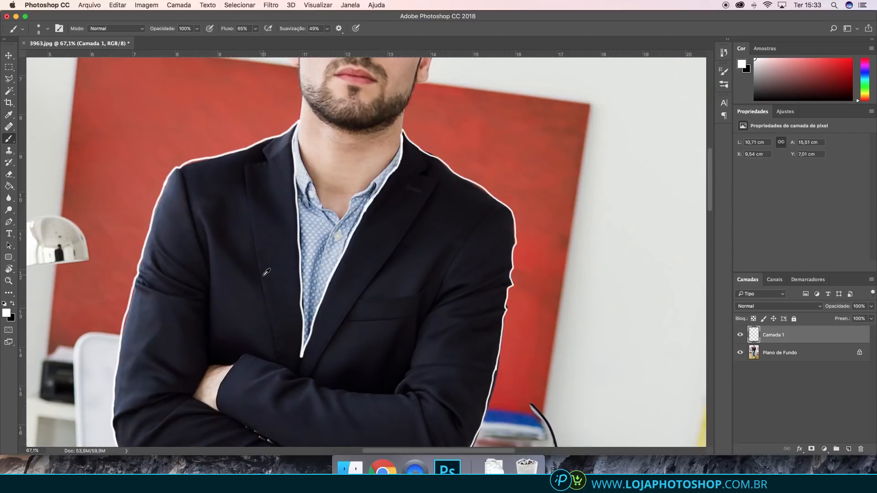
{"action": "scroll", "coordinate": [267, 272], "scroll_direction": "down", "scroll_amount": 2}
{"action": "scroll", "coordinate": [266, 273], "scroll_direction": "down", "scroll_amount": 2}
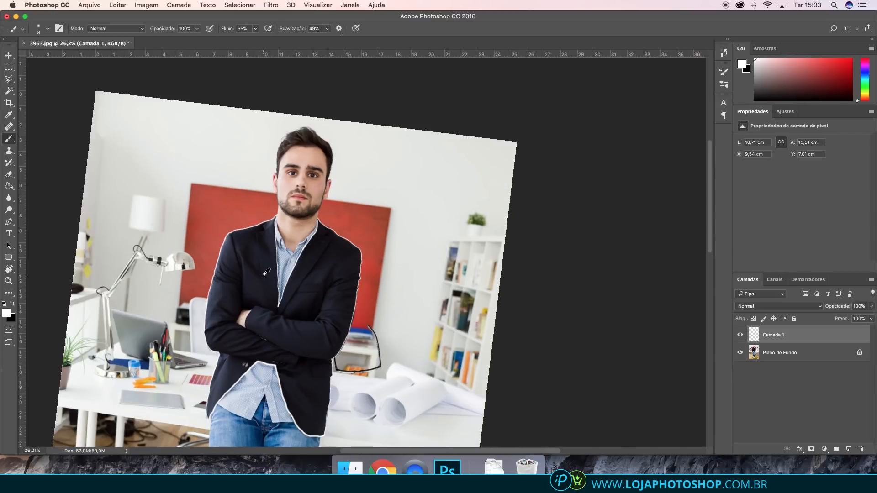
{"action": "scroll", "coordinate": [270, 273], "scroll_direction": "up", "scroll_amount": 2}
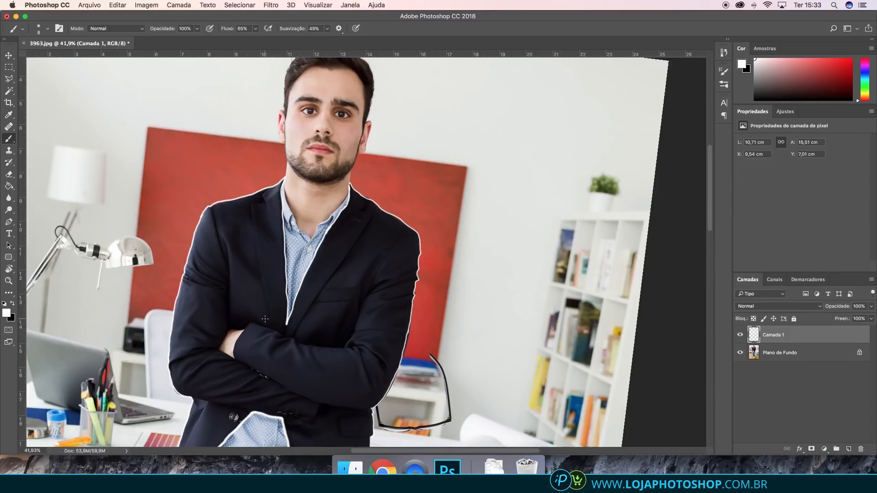
{"action": "scroll", "coordinate": [260, 267], "scroll_direction": "up", "scroll_amount": 5}
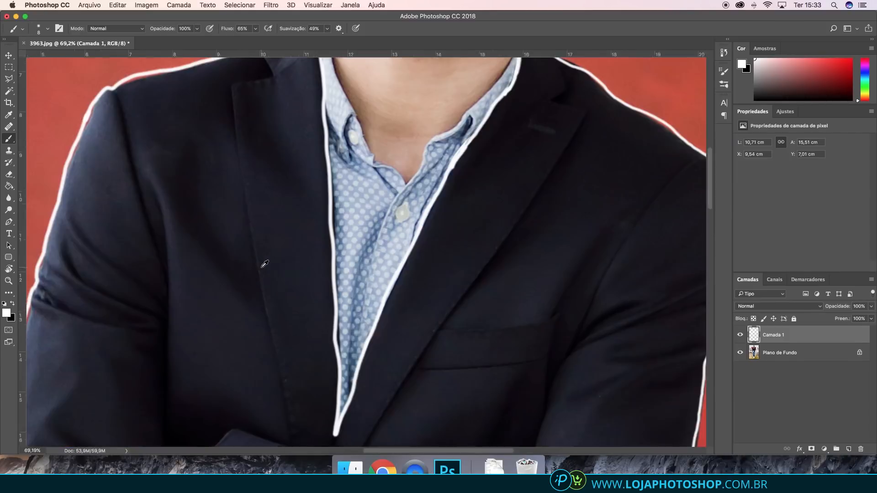
Outline the collar notch of the man's right lapel in white, from the jacket's shoulder edge to the lapel tip.
{"action": "scroll", "coordinate": [261, 268], "scroll_direction": "up", "scroll_amount": 2}
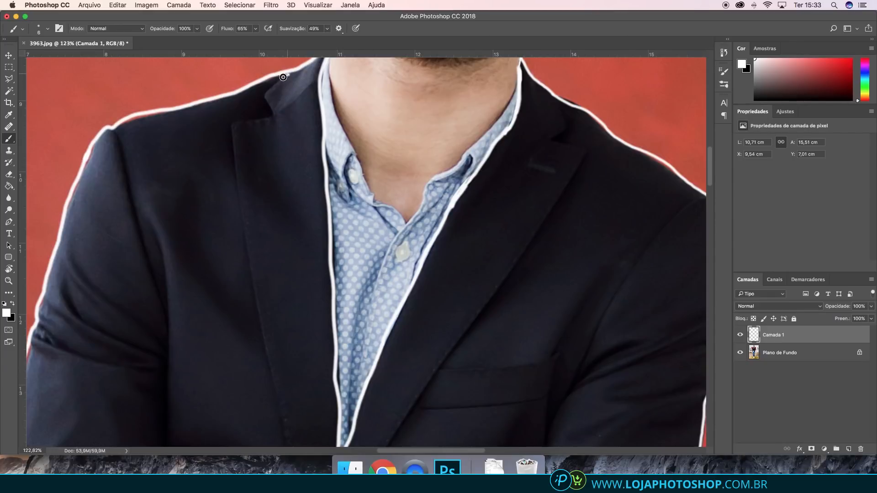
{"action": "mouse_move", "coordinate": [264, 95]}
{"action": "left_mouse_down"}
{"action": "mouse_move", "coordinate": [276, 123]}
{"action": "mouse_move", "coordinate": [226, 129]}
{"action": "mouse_move", "coordinate": [260, 287]}
{"action": "left_mouse_up"}
{"action": "key", "text": "super+z"}
{"action": "key", "text": "r"}
{"action": "left_click_drag", "start_coordinate": [202, 248], "coordinate": [249, 307]}
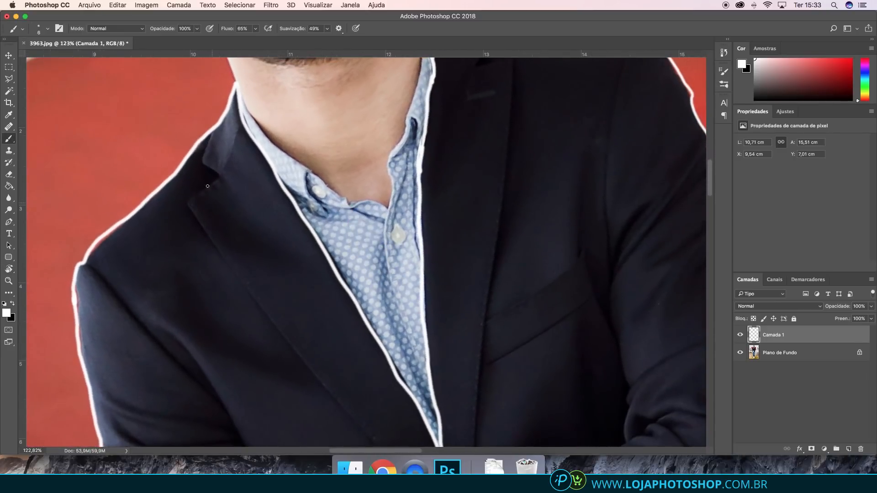
{"action": "mouse_move", "coordinate": [214, 134]}
{"action": "left_mouse_down"}
{"action": "mouse_move", "coordinate": [204, 168]}
{"action": "mouse_move", "coordinate": [224, 172]}
{"action": "mouse_move", "coordinate": [185, 208]}
{"action": "left_mouse_up"}
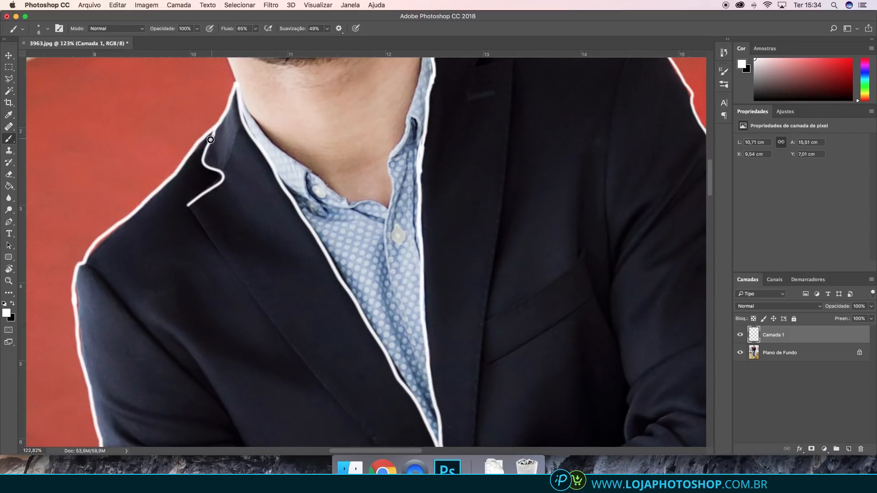
Outline the outer edge of the man's right lapel in white, between the notch tip and the folded arms.
{"action": "key", "text": "r"}
{"action": "mouse_move", "coordinate": [260, 319]}
{"action": "left_mouse_down"}
{"action": "mouse_move", "coordinate": [260, 209]}
{"action": "mouse_move", "coordinate": [204, 238]}
{"action": "left_mouse_up"}
{"action": "left_click_drag", "start_coordinate": [137, 256], "coordinate": [431, 82]}
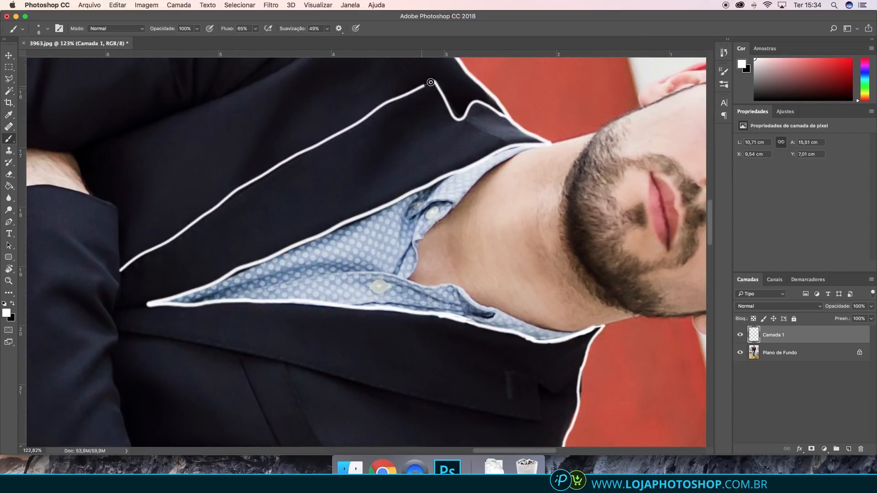
{"action": "key", "text": "e"}
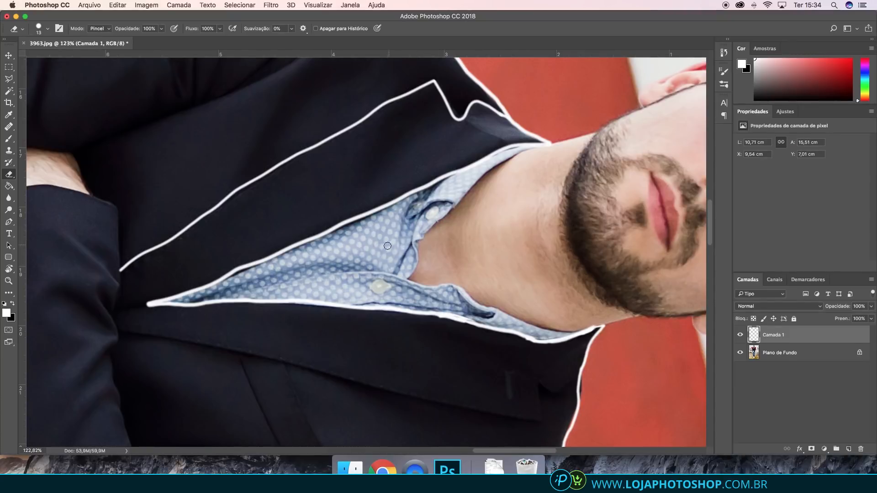
{"action": "key", "text": "b"}
Outline the collar notch of the man's left lapel in white, from the collar edge around the lapel tip.
{"action": "key", "text": "r"}
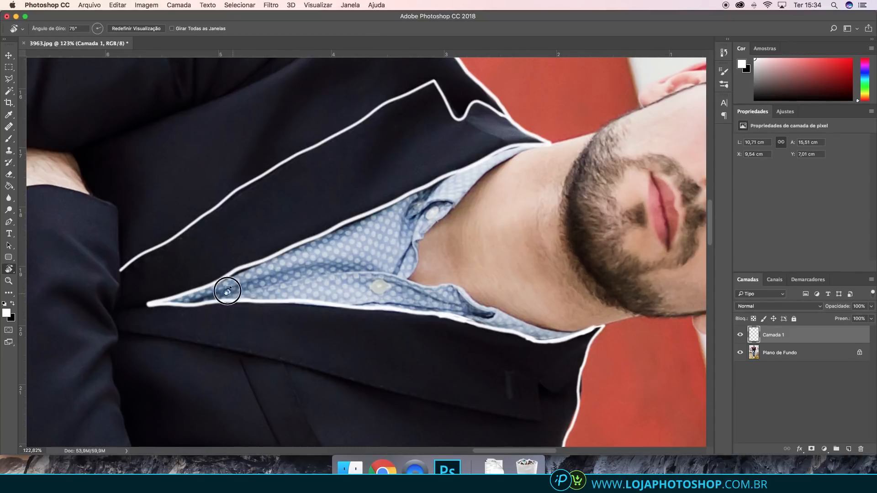
{"action": "mouse_move", "coordinate": [227, 291]}
{"action": "left_mouse_down"}
{"action": "mouse_move", "coordinate": [350, 283]}
{"action": "mouse_move", "coordinate": [596, 109]}
{"action": "mouse_move", "coordinate": [543, 37]}
{"action": "left_mouse_up"}
{"action": "key", "text": "b"}
{"action": "key", "text": "r"}
{"action": "key", "text": "b"}
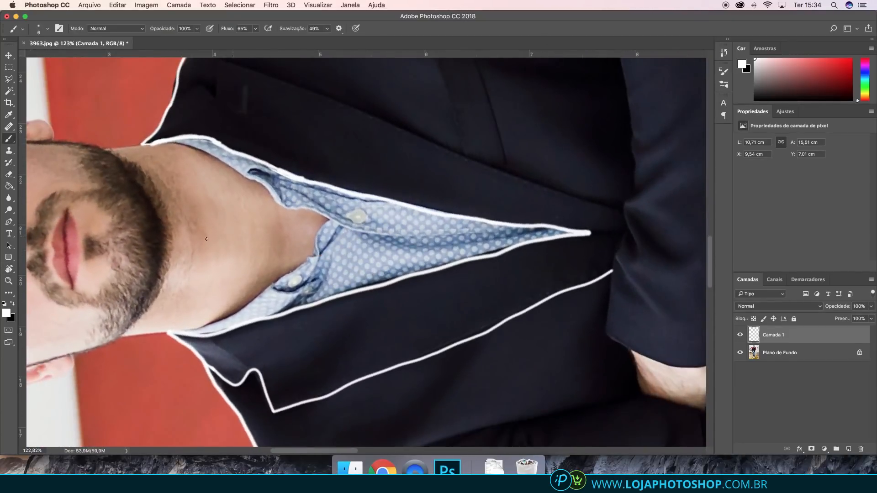
{"action": "scroll", "coordinate": [253, 196], "scroll_direction": "up", "scroll_amount": 5}
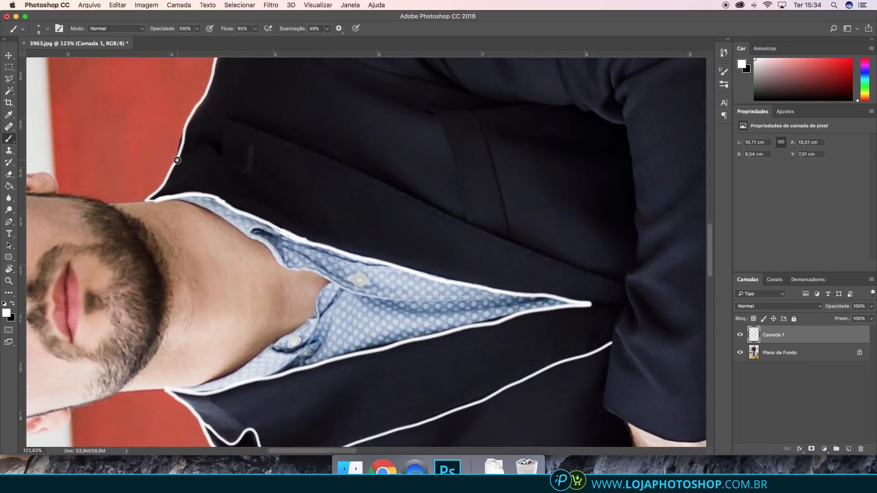
{"action": "mouse_move", "coordinate": [178, 160]}
{"action": "left_mouse_down"}
{"action": "mouse_move", "coordinate": [210, 140]}
{"action": "mouse_move", "coordinate": [222, 158]}
{"action": "mouse_move", "coordinate": [224, 115]}
{"action": "mouse_move", "coordinate": [240, 129]}
{"action": "left_mouse_up"}
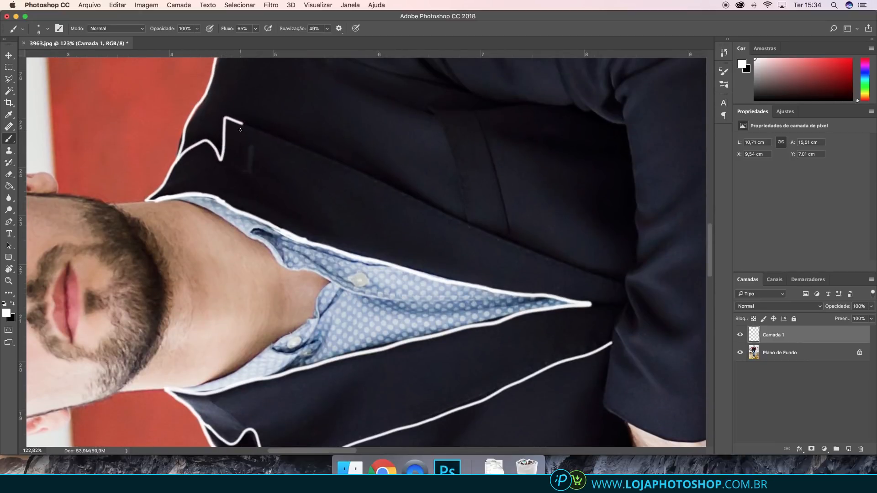
Outline the outer edge of the man's left lapel from its notch tip down to the folded forearm.
{"action": "key", "text": "r"}
{"action": "mouse_move", "coordinate": [263, 227]}
{"action": "left_mouse_down"}
{"action": "mouse_move", "coordinate": [366, 210]}
{"action": "mouse_move", "coordinate": [296, 311]}
{"action": "mouse_move", "coordinate": [306, 331]}
{"action": "left_mouse_up"}
{"action": "key", "text": "b"}
{"action": "left_click_drag", "start_coordinate": [199, 318], "coordinate": [461, 66]}
{"action": "scroll", "coordinate": [451, 192], "scroll_direction": "up", "scroll_amount": 5}
{"action": "scroll", "coordinate": [451, 191], "scroll_direction": "right", "scroll_amount": 3}
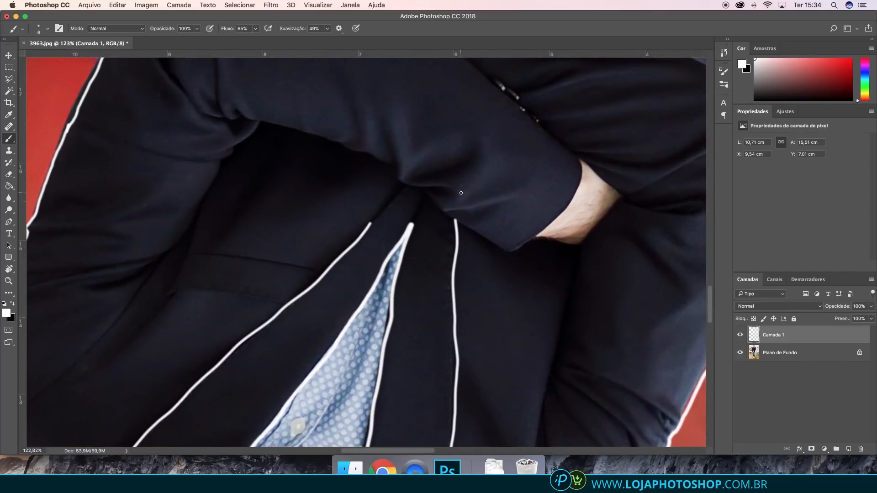
{"action": "left_click_drag", "start_coordinate": [369, 227], "coordinate": [413, 181]}
Extend the white line from the V point of the inner lapels down to the folded forearm.
{"action": "left_click_drag", "start_coordinate": [410, 224], "coordinate": [429, 193]}
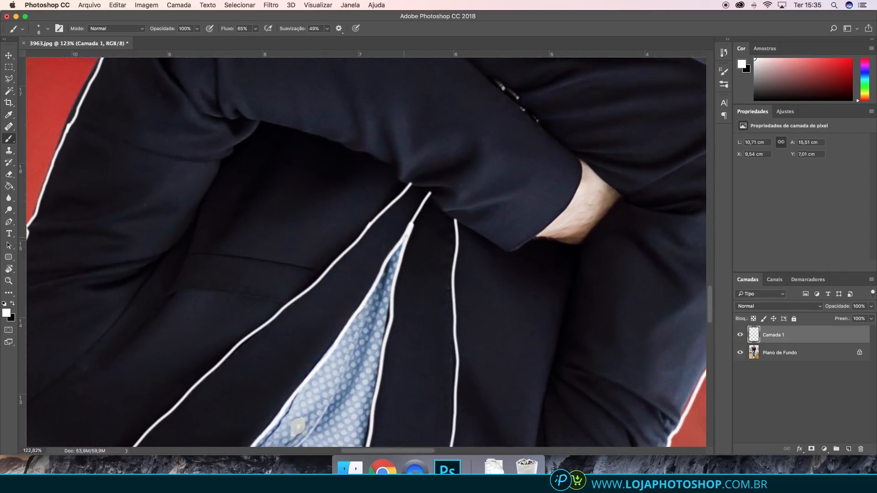
{"action": "key", "text": "e"}
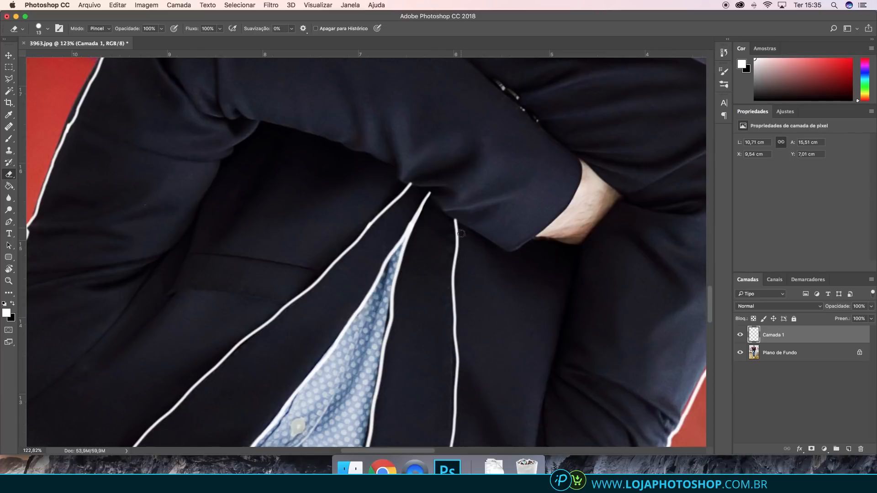
{"action": "key", "text": "b"}
Outline the man's left sleeve from its inner edge by the chest along the forearm's upper edge to the cuff.
{"action": "left_click", "coordinate": [179, 244]}
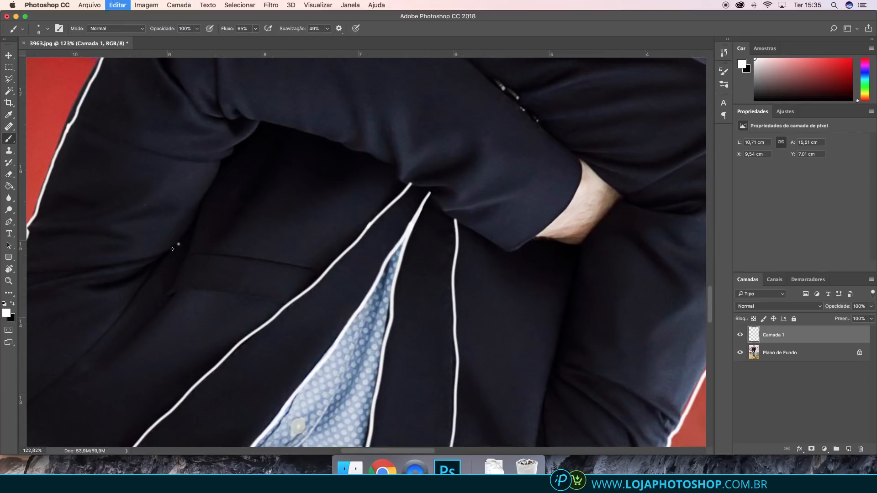
{"action": "mouse_move", "coordinate": [181, 241]}
{"action": "left_mouse_down"}
{"action": "mouse_move", "coordinate": [226, 157]}
{"action": "mouse_move", "coordinate": [263, 121]}
{"action": "left_mouse_up"}
{"action": "mouse_move", "coordinate": [303, 216]}
{"action": "left_mouse_down"}
{"action": "mouse_move", "coordinate": [264, 223]}
{"action": "mouse_move", "coordinate": [369, 204]}
{"action": "mouse_move", "coordinate": [290, 305]}
{"action": "mouse_move", "coordinate": [213, 291]}
{"action": "mouse_move", "coordinate": [274, 207]}
{"action": "left_mouse_up"}
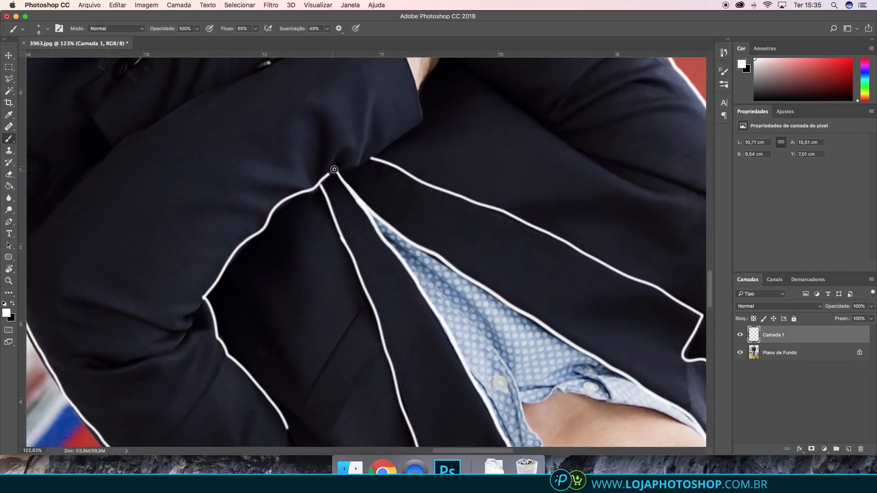
{"action": "left_click_drag", "start_coordinate": [368, 158], "coordinate": [408, 135]}
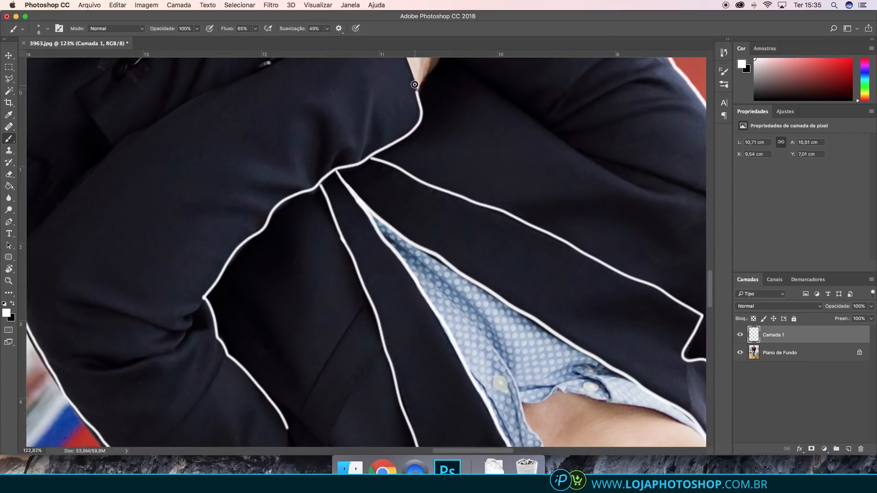
Outline the lower edge of the man's left forearm from the elbow to the wrist and close the line around the cuff.
{"action": "scroll", "coordinate": [172, 194], "scroll_direction": "up", "scroll_amount": 5}
{"action": "scroll", "coordinate": [172, 194], "scroll_direction": "left", "scroll_amount": 4}
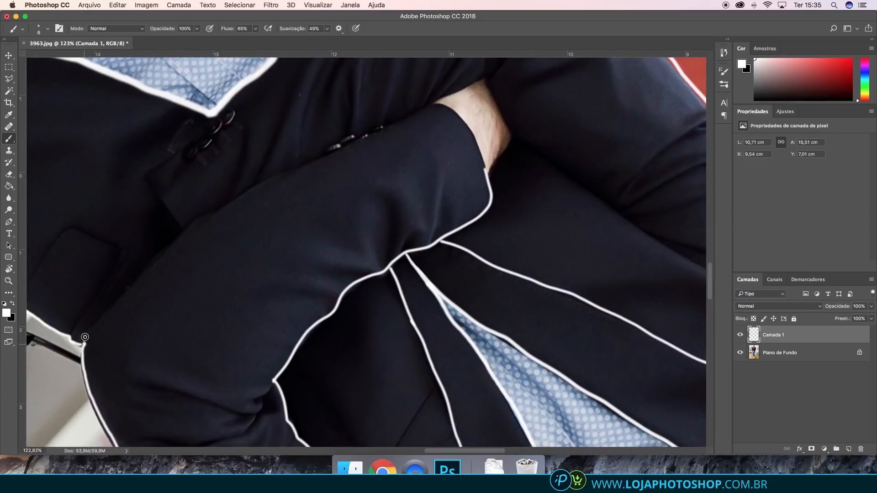
{"action": "mouse_move", "coordinate": [84, 345]}
{"action": "left_mouse_down"}
{"action": "mouse_move", "coordinate": [180, 235]}
{"action": "mouse_move", "coordinate": [229, 198]}
{"action": "mouse_move", "coordinate": [426, 106]}
{"action": "left_mouse_up"}
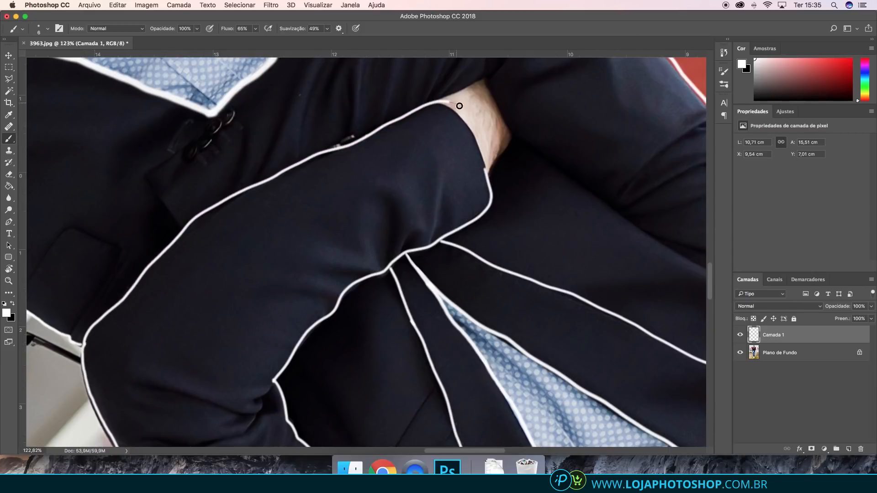
{"action": "right_click", "coordinate": [486, 173]}
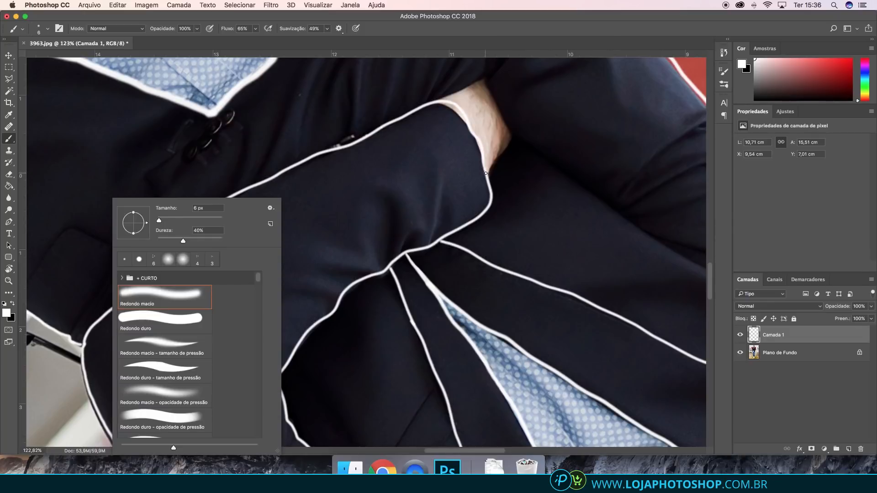
{"action": "left_click", "coordinate": [425, 145]}
Turn the view nearly upright and outline the inner edge of the man's right sleeve from the chest down to the visible hand.
{"action": "scroll", "coordinate": [494, 178], "scroll_direction": "down", "scroll_amount": 5}
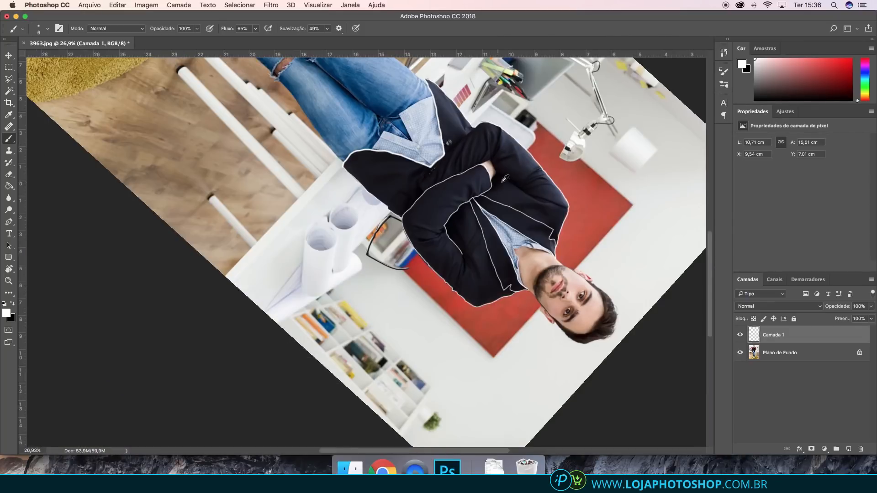
{"action": "key", "text": "r"}
{"action": "mouse_move", "coordinate": [452, 137]}
{"action": "left_mouse_down"}
{"action": "mouse_move", "coordinate": [310, 214]}
{"action": "mouse_move", "coordinate": [343, 265]}
{"action": "mouse_move", "coordinate": [336, 252]}
{"action": "left_mouse_up"}
{"action": "key", "text": "b"}
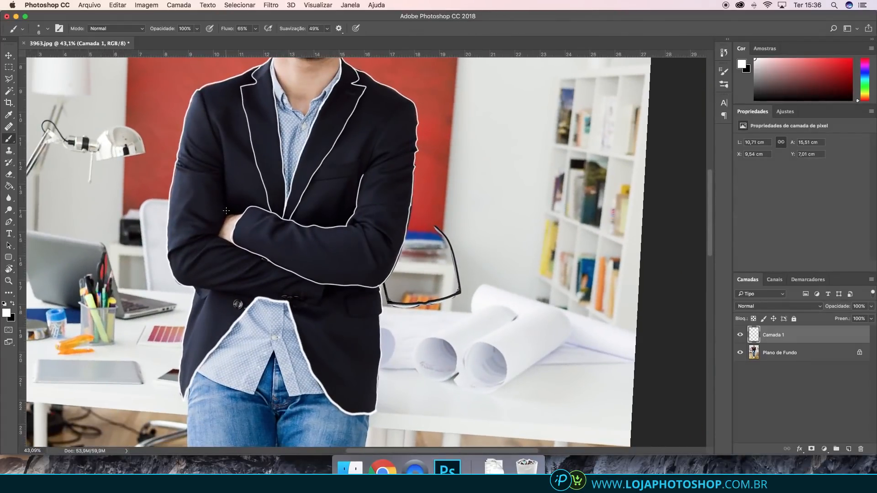
{"action": "scroll", "coordinate": [205, 207], "scroll_direction": "up", "scroll_amount": 3}
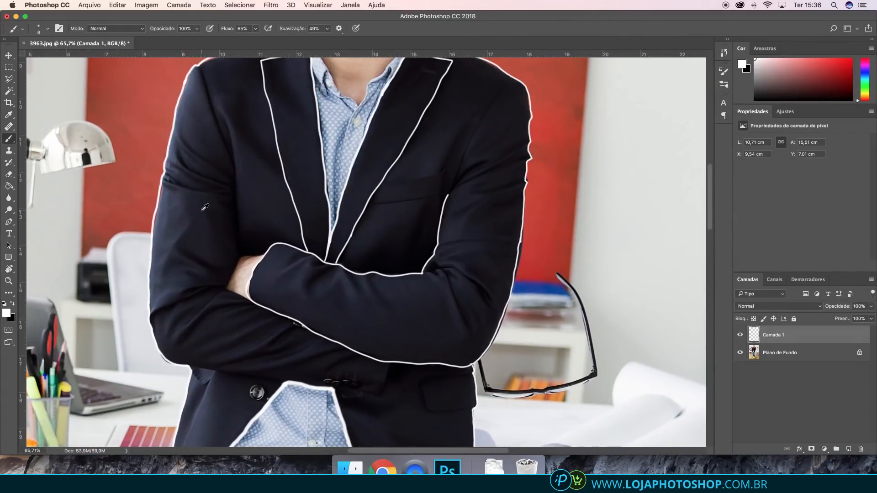
{"action": "scroll", "coordinate": [204, 208], "scroll_direction": "up", "scroll_amount": 3}
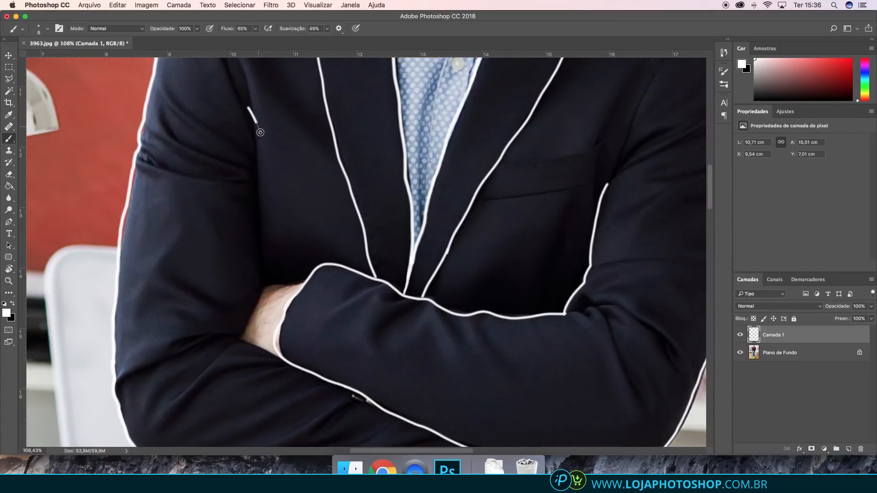
{"action": "mouse_move", "coordinate": [260, 132]}
{"action": "left_mouse_down"}
{"action": "mouse_move", "coordinate": [268, 259]}
{"action": "mouse_move", "coordinate": [249, 339]}
{"action": "mouse_move", "coordinate": [261, 300]}
{"action": "mouse_move", "coordinate": [259, 143]}
{"action": "left_mouse_up"}
{"action": "key", "text": "super+z"}
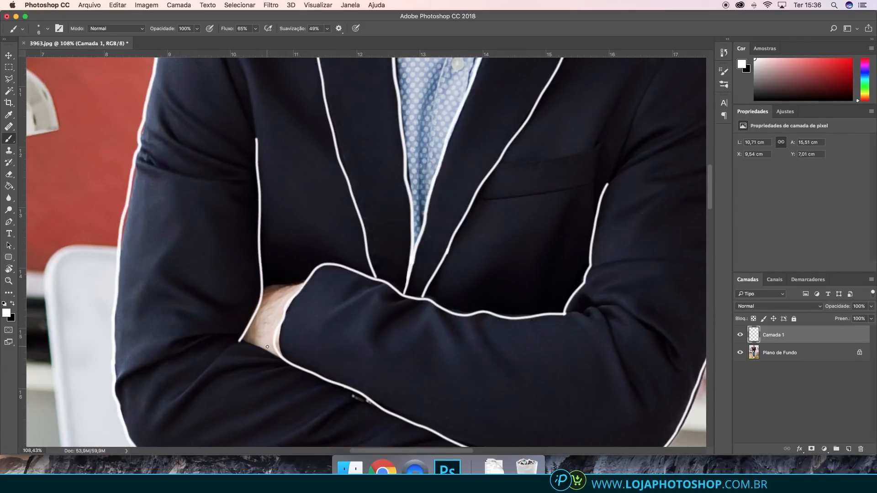
Outline the man's right forearm along the hand, its lower edge and the buttoned cuff, joining the other sleeve's outline.
{"action": "scroll", "coordinate": [267, 347], "scroll_direction": "down", "scroll_amount": 5}
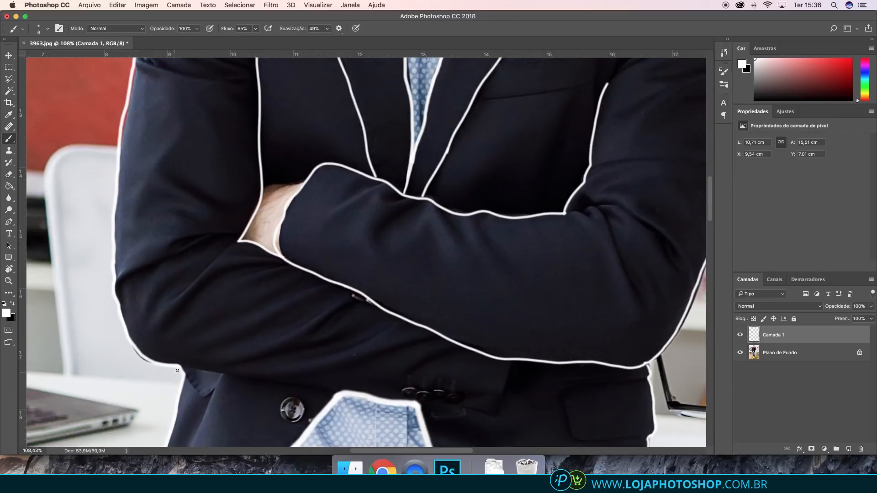
{"action": "left_click_drag", "start_coordinate": [228, 375], "coordinate": [301, 386]}
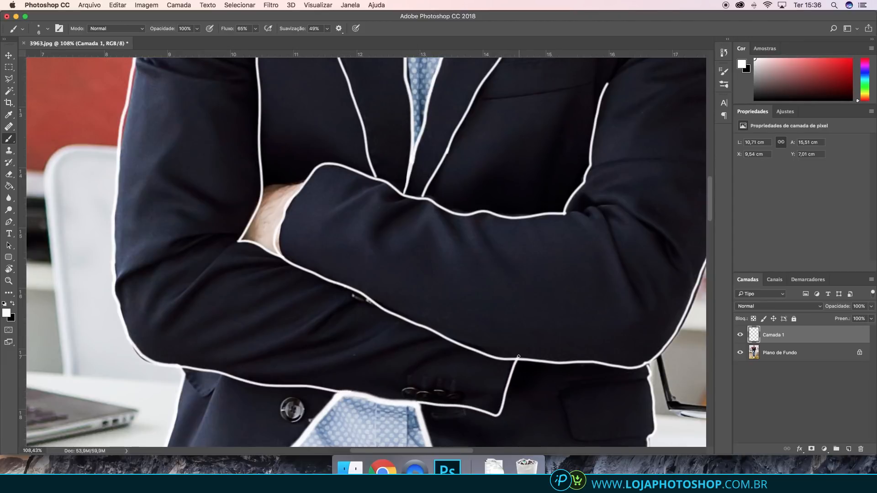
{"action": "scroll", "coordinate": [493, 269], "scroll_direction": "down", "scroll_amount": 6}
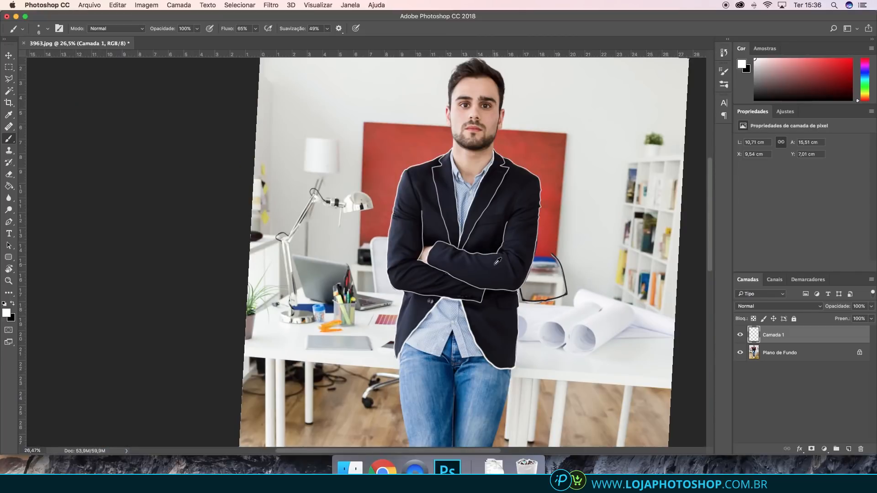
{"action": "scroll", "coordinate": [559, 215], "scroll_direction": "up", "scroll_amount": 2}
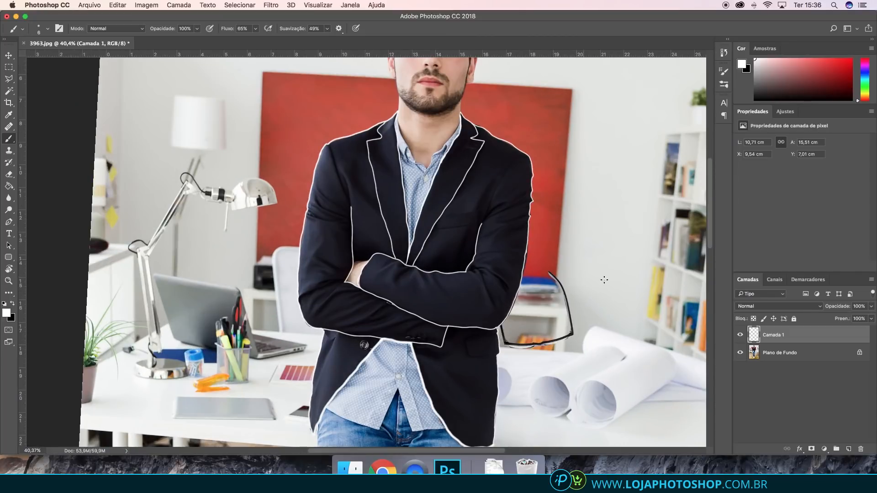
Create a new layer between the outline layer and the background, and rename it COR PRINCIPAL.
{"action": "left_click", "coordinate": [848, 449]}
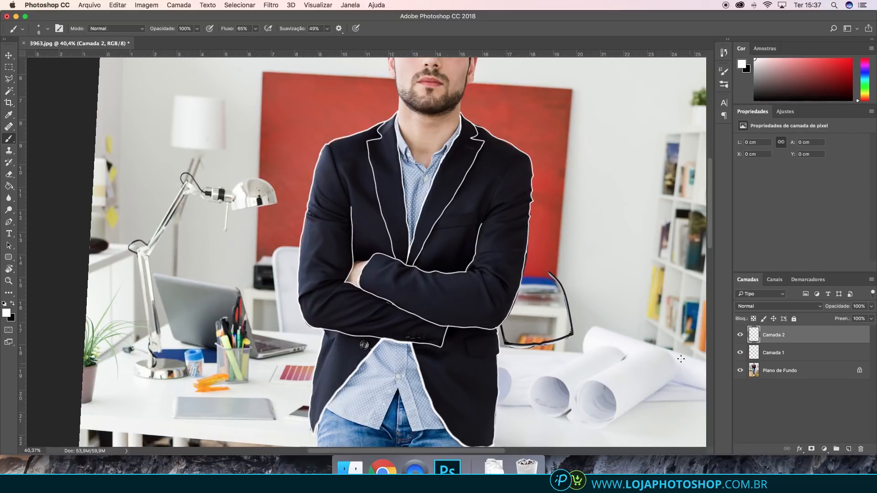
{"action": "left_click_drag", "start_coordinate": [778, 336], "coordinate": [776, 359]}
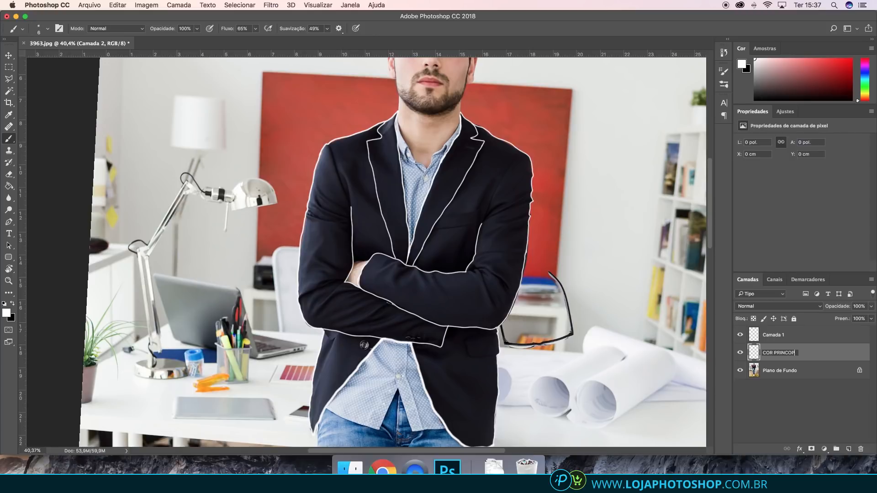
{"action": "type", "text": "PAL"}
{"action": "key", "text": "Return"}
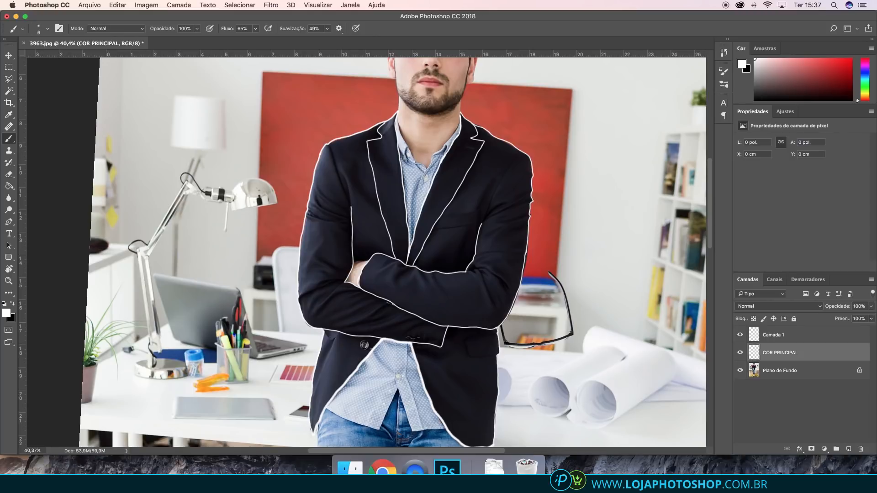
Set the foreground colour to the yellow f2e461 sampled from the highlighter in the pen holder.
{"action": "scroll", "coordinate": [481, 251], "scroll_direction": "right", "scroll_amount": 2}
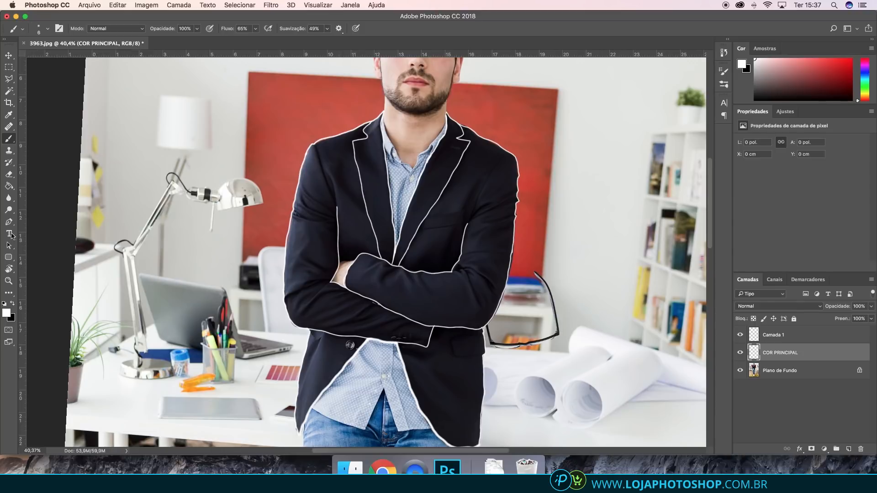
{"action": "left_click", "coordinate": [5, 313]}
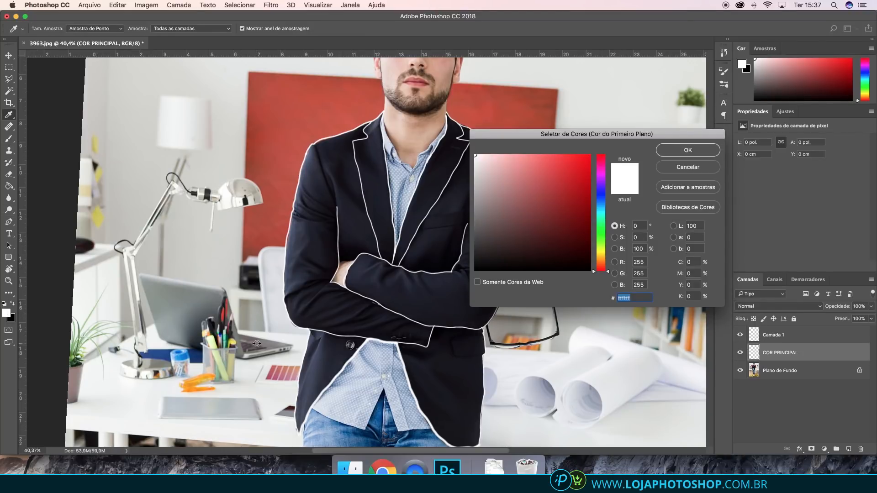
{"action": "left_click", "coordinate": [235, 344]}
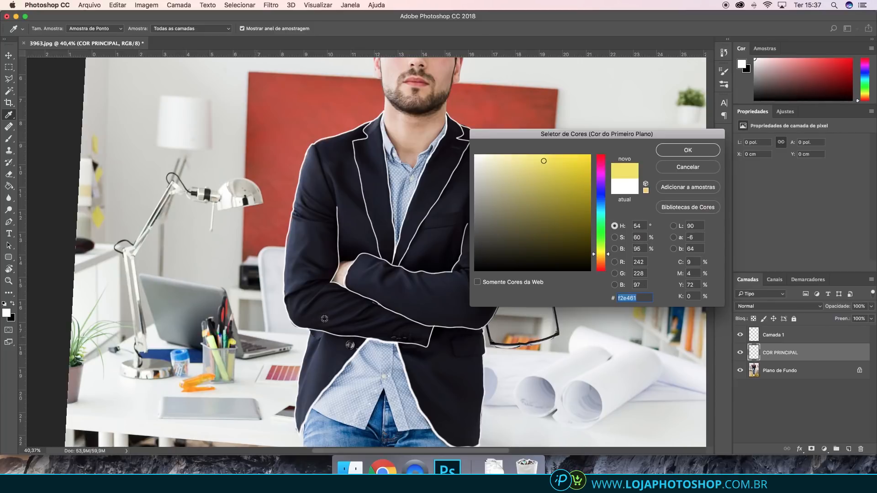
{"action": "left_click", "coordinate": [664, 152]}
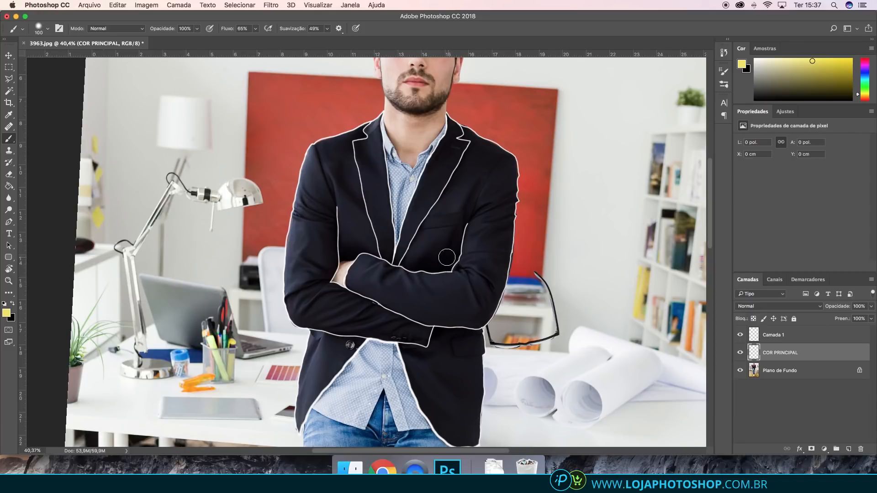
Set the brush to 200 px and raise its hardness to the maximum, testing it on the man's left chest.
{"action": "key", "text": "bracketright"}
{"action": "key", "text": "bracketright"}
{"action": "key", "text": "bracketright"}
{"action": "key", "text": "bracketright"}
{"action": "mouse_move", "coordinate": [448, 260]}
{"action": "left_mouse_down"}
{"action": "mouse_move", "coordinate": [459, 210]}
{"action": "mouse_move", "coordinate": [447, 226]}
{"action": "left_mouse_up"}
{"action": "right_click", "coordinate": [446, 259]}
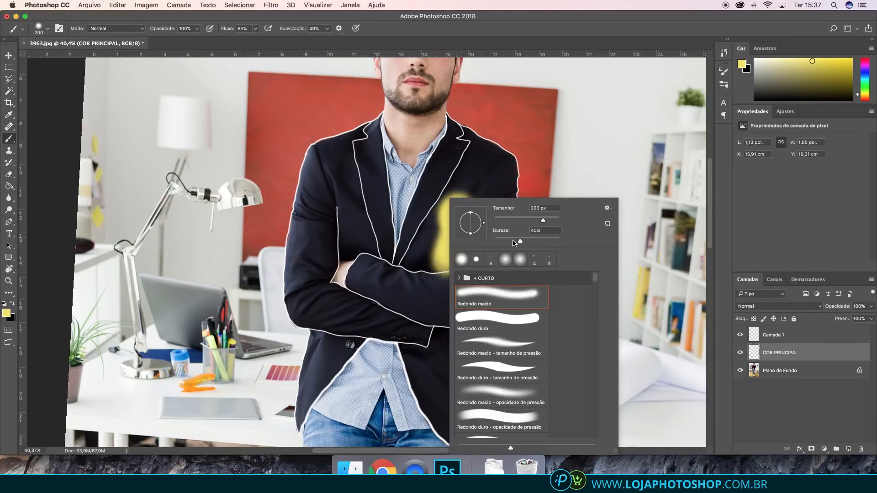
{"action": "left_click_drag", "start_coordinate": [517, 241], "coordinate": [558, 241]}
{"action": "left_click", "coordinate": [447, 264]}
Set the brush flow to 100% and smoothing to 0%, trying yellow strokes on the jacket's chest.
{"action": "mouse_move", "coordinate": [434, 251]}
{"action": "left_mouse_down"}
{"action": "mouse_move", "coordinate": [450, 203]}
{"action": "mouse_move", "coordinate": [437, 218]}
{"action": "left_mouse_up"}
{"action": "left_click_drag", "start_coordinate": [257, 29], "coordinate": [285, 39]}
{"action": "mouse_move", "coordinate": [472, 221]}
{"action": "left_mouse_down"}
{"action": "mouse_move", "coordinate": [457, 201]}
{"action": "mouse_move", "coordinate": [461, 188]}
{"action": "mouse_move", "coordinate": [445, 196]}
{"action": "mouse_move", "coordinate": [449, 178]}
{"action": "left_mouse_up"}
{"action": "left_click", "coordinate": [327, 28]}
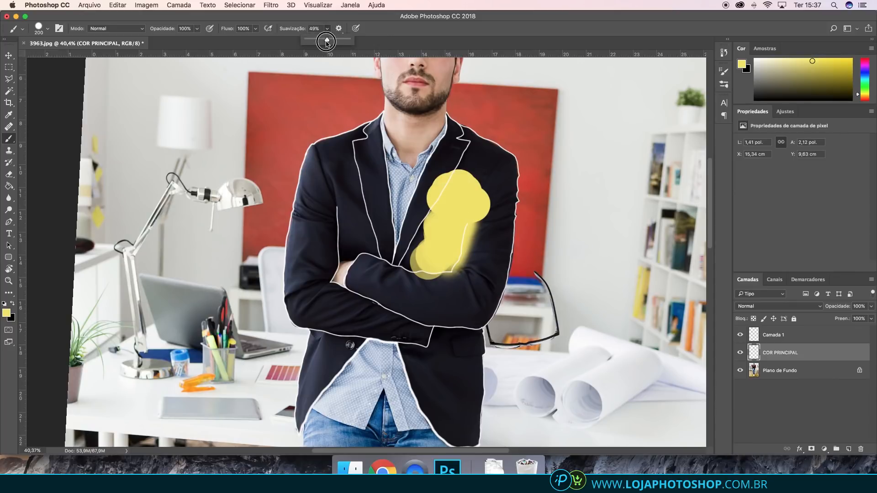
{"action": "left_click_drag", "start_coordinate": [327, 41], "coordinate": [295, 42]}
Brush yellow over the man's left chest, sleeve and forearm, and flood the rest of the layer with the Paint Bucket.
{"action": "mouse_move", "coordinate": [441, 183]}
{"action": "left_mouse_down"}
{"action": "mouse_move", "coordinate": [452, 176]}
{"action": "mouse_move", "coordinate": [426, 231]}
{"action": "mouse_move", "coordinate": [446, 314]}
{"action": "mouse_move", "coordinate": [461, 246]}
{"action": "mouse_move", "coordinate": [454, 313]}
{"action": "mouse_move", "coordinate": [481, 173]}
{"action": "mouse_move", "coordinate": [460, 166]}
{"action": "mouse_move", "coordinate": [422, 247]}
{"action": "mouse_move", "coordinate": [420, 231]}
{"action": "mouse_move", "coordinate": [413, 288]}
{"action": "mouse_move", "coordinate": [376, 301]}
{"action": "mouse_move", "coordinate": [368, 287]}
{"action": "mouse_move", "coordinate": [371, 296]}
{"action": "left_mouse_up"}
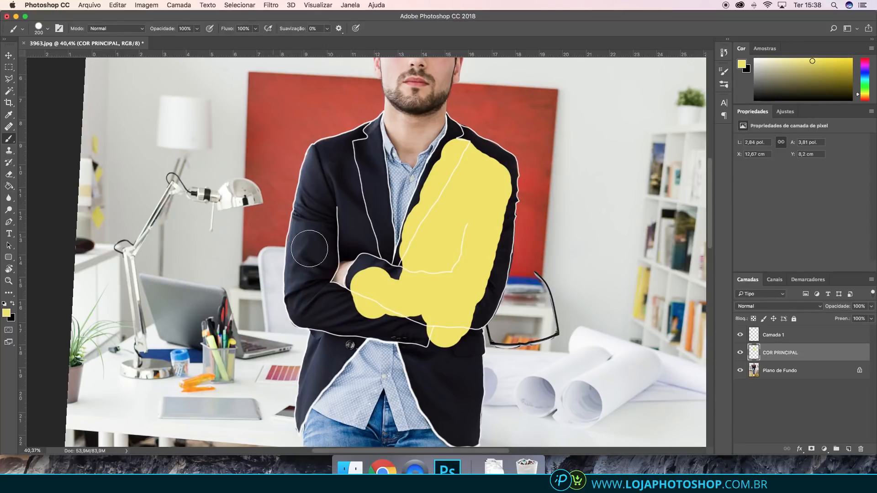
{"action": "left_click", "coordinate": [11, 190]}
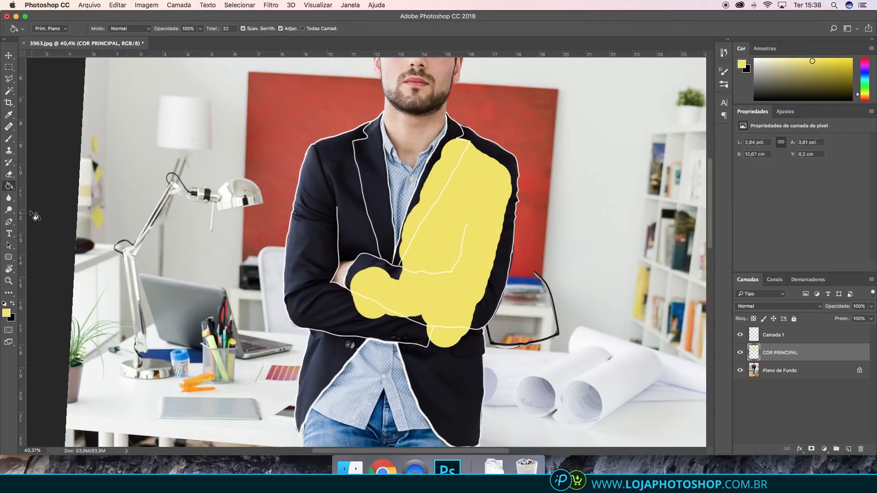
{"action": "left_click", "coordinate": [344, 290]}
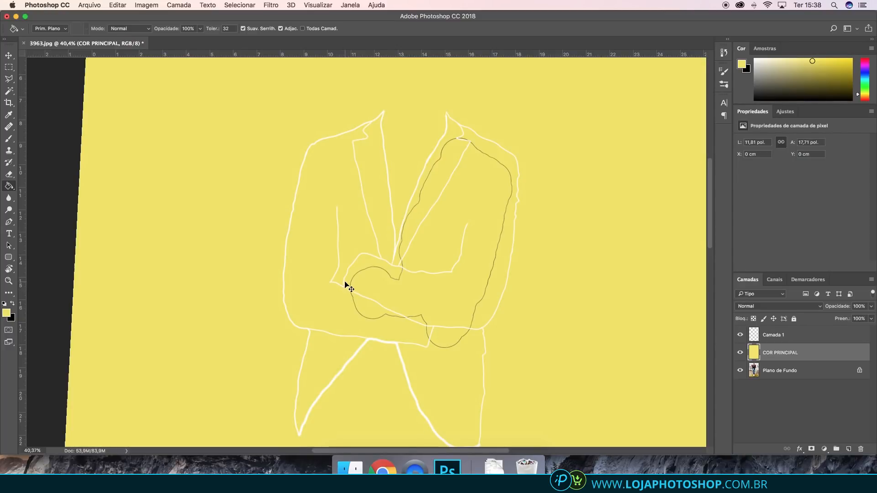
Undo the yellow fill and all brush strokes on the COR PRINCIPAL layer.
{"action": "key", "text": "ctrl+alt+z"}
{"action": "key", "text": "ctrl+alt+z"}
{"action": "key", "text": "ctrl+alt+z"}
{"action": "key", "text": "ctrl+alt+z"}
{"action": "key", "text": "ctrl+alt+z"}
{"action": "key", "text": "ctrl+alt+z"}
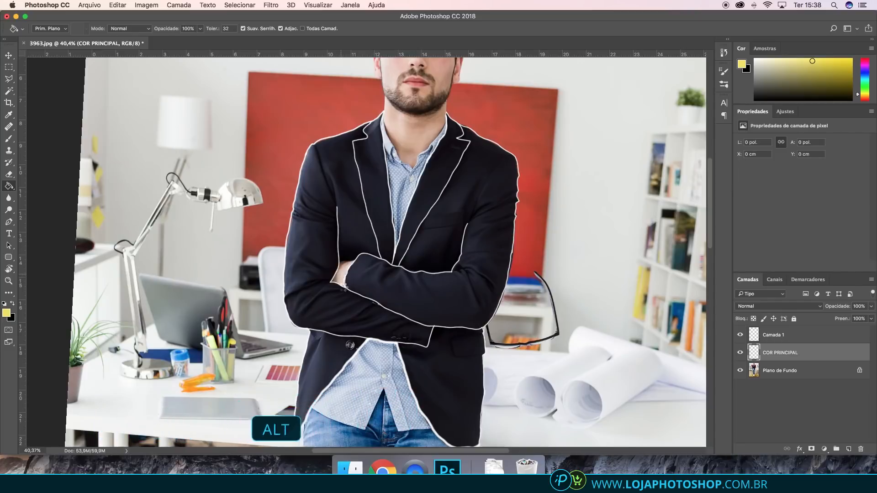
Fill the whole COR PRINCIPAL layer with yellow using the Paint Bucket and add a layer mask to it.
{"action": "left_click", "coordinate": [345, 290]}
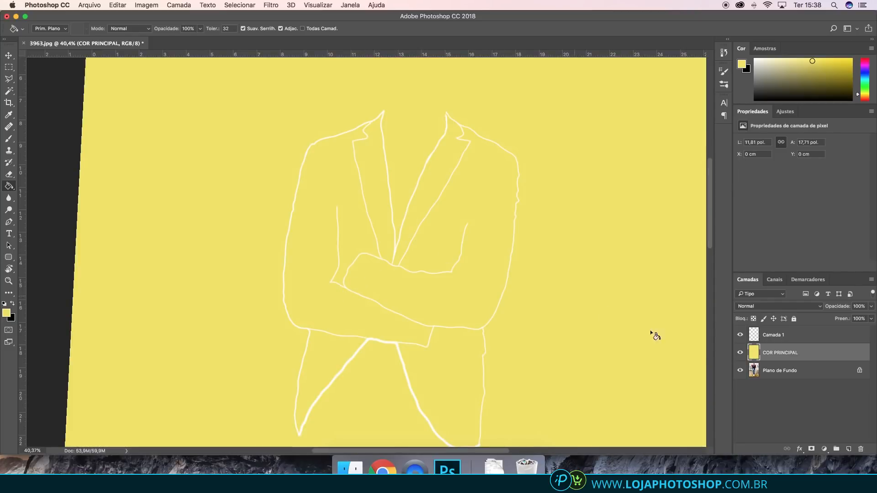
{"action": "left_click", "coordinate": [810, 448]}
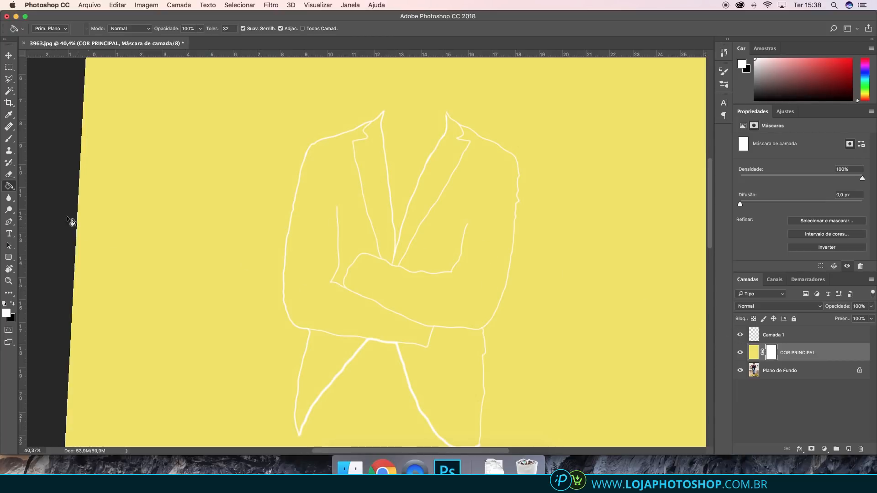
Hide the yellow all around the jacket by painting black on the layer mask with a brush enlarged to 1800 px.
{"action": "left_click", "coordinate": [9, 139]}
{"action": "key", "text": "x"}
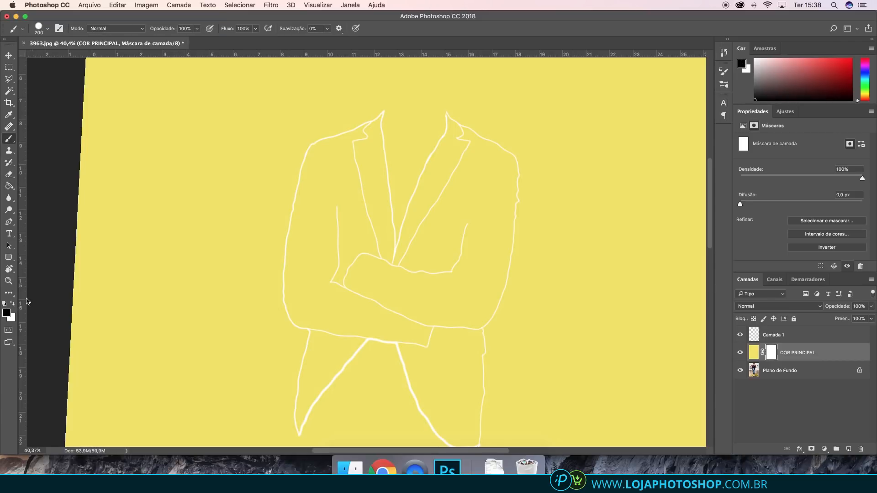
{"action": "mouse_move", "coordinate": [196, 215]}
{"action": "left_mouse_down"}
{"action": "mouse_move", "coordinate": [187, 260]}
{"action": "mouse_move", "coordinate": [194, 248]}
{"action": "mouse_move", "coordinate": [202, 260]}
{"action": "mouse_move", "coordinate": [215, 232]}
{"action": "mouse_move", "coordinate": [209, 139]}
{"action": "left_mouse_up"}
{"action": "scroll", "coordinate": [182, 231], "scroll_direction": "down", "scroll_amount": 5}
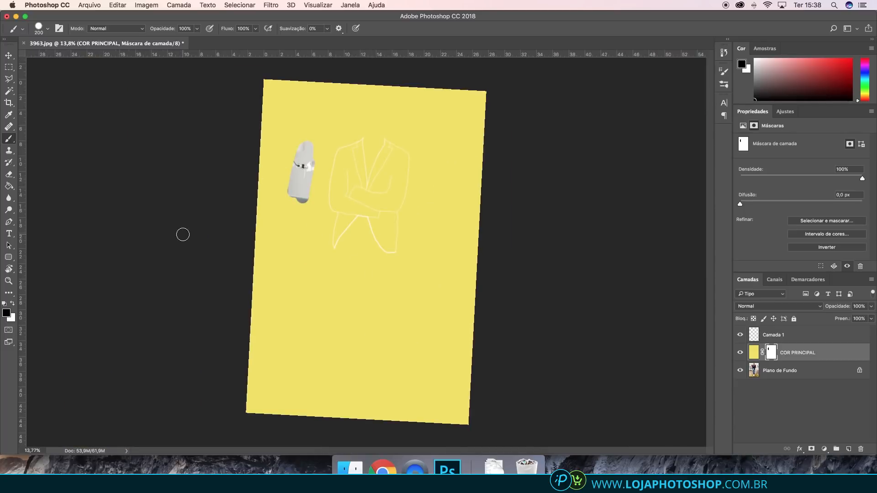
{"action": "key", "text": "bracketright"}
{"action": "key", "text": "bracketright"}
{"action": "key", "text": "bracketright"}
{"action": "key", "text": "bracketright"}
{"action": "key", "text": "bracketright"}
{"action": "key", "text": "bracketright"}
{"action": "key", "text": "bracketright"}
{"action": "key", "text": "bracketright"}
{"action": "key", "text": "bracketright"}
{"action": "key", "text": "bracketright"}
{"action": "key", "text": "bracketright"}
{"action": "key", "text": "bracketright"}
{"action": "key", "text": "bracketright"}
{"action": "key", "text": "bracketright"}
{"action": "key", "text": "bracketright"}
{"action": "key", "text": "bracketright"}
{"action": "mouse_move", "coordinate": [254, 374]}
{"action": "left_mouse_down"}
{"action": "mouse_move", "coordinate": [465, 385]}
{"action": "mouse_move", "coordinate": [275, 327]}
{"action": "mouse_move", "coordinate": [247, 263]}
{"action": "mouse_move", "coordinate": [257, 138]}
{"action": "mouse_move", "coordinate": [277, 96]}
{"action": "mouse_move", "coordinate": [247, 201]}
{"action": "mouse_move", "coordinate": [289, 305]}
{"action": "mouse_move", "coordinate": [343, 323]}
{"action": "mouse_move", "coordinate": [457, 316]}
{"action": "mouse_move", "coordinate": [483, 208]}
{"action": "mouse_move", "coordinate": [479, 132]}
{"action": "mouse_move", "coordinate": [447, 89]}
{"action": "mouse_move", "coordinate": [383, 74]}
{"action": "mouse_move", "coordinate": [336, 80]}
{"action": "mouse_move", "coordinate": [298, 103]}
{"action": "mouse_move", "coordinate": [279, 136]}
{"action": "mouse_move", "coordinate": [266, 220]}
{"action": "mouse_move", "coordinate": [274, 274]}
{"action": "mouse_move", "coordinate": [329, 315]}
{"action": "mouse_move", "coordinate": [423, 309]}
{"action": "mouse_move", "coordinate": [457, 283]}
{"action": "mouse_move", "coordinate": [478, 162]}
{"action": "mouse_move", "coordinate": [461, 122]}
{"action": "mouse_move", "coordinate": [423, 87]}
{"action": "left_mouse_up"}
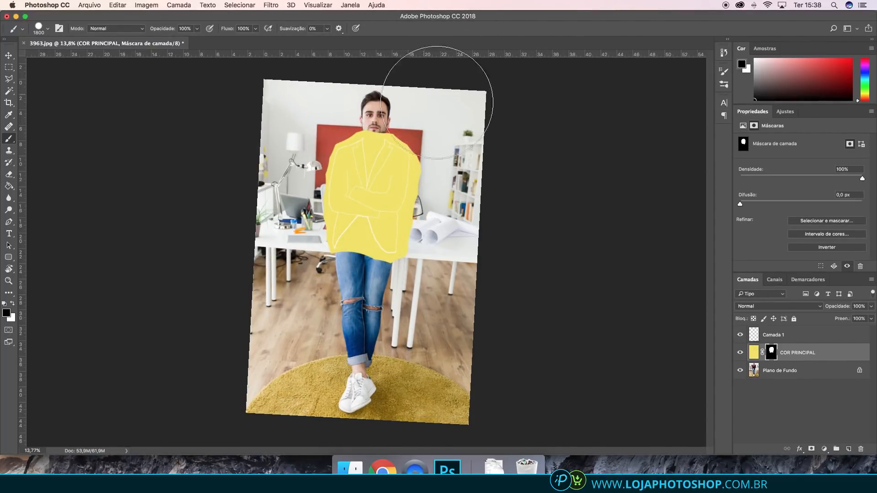
Reduce the brush to 175 px and mask out yellow beside the lower jacket and over the jeans and shirt hem.
{"action": "scroll", "coordinate": [396, 193], "scroll_direction": "up", "scroll_amount": 5}
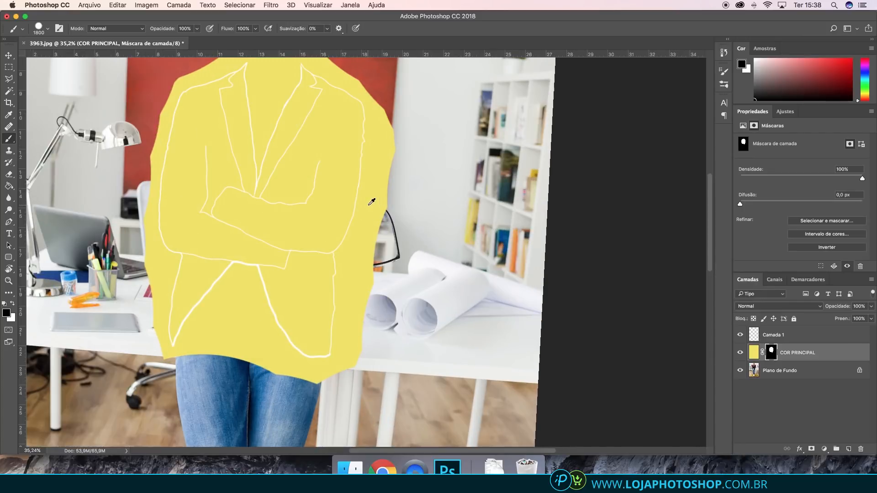
{"action": "key", "text": "bracketleft"}
{"action": "key", "text": "bracketleft"}
{"action": "key", "text": "bracketleft"}
{"action": "key", "text": "bracketleft"}
{"action": "key", "text": "bracketleft"}
{"action": "key", "text": "bracketleft"}
{"action": "key", "text": "bracketleft"}
{"action": "key", "text": "bracketleft"}
{"action": "key", "text": "bracketleft"}
{"action": "key", "text": "bracketleft"}
{"action": "key", "text": "bracketleft"}
{"action": "key", "text": "bracketleft"}
{"action": "key", "text": "bracketleft"}
{"action": "key", "text": "bracketleft"}
{"action": "key", "text": "bracketleft"}
{"action": "key", "text": "bracketleft"}
{"action": "key", "text": "bracketleft"}
{"action": "key", "text": "bracketleft"}
{"action": "mouse_move", "coordinate": [371, 307]}
{"action": "left_mouse_down"}
{"action": "mouse_move", "coordinate": [365, 352]}
{"action": "mouse_move", "coordinate": [362, 345]}
{"action": "mouse_move", "coordinate": [347, 365]}
{"action": "mouse_move", "coordinate": [347, 341]}
{"action": "mouse_move", "coordinate": [346, 367]}
{"action": "mouse_move", "coordinate": [333, 382]}
{"action": "mouse_move", "coordinate": [310, 386]}
{"action": "mouse_move", "coordinate": [236, 384]}
{"action": "mouse_move", "coordinate": [206, 368]}
{"action": "mouse_move", "coordinate": [194, 376]}
{"action": "mouse_move", "coordinate": [186, 356]}
{"action": "mouse_move", "coordinate": [196, 331]}
{"action": "mouse_move", "coordinate": [194, 340]}
{"action": "mouse_move", "coordinate": [220, 323]}
{"action": "left_mouse_up"}
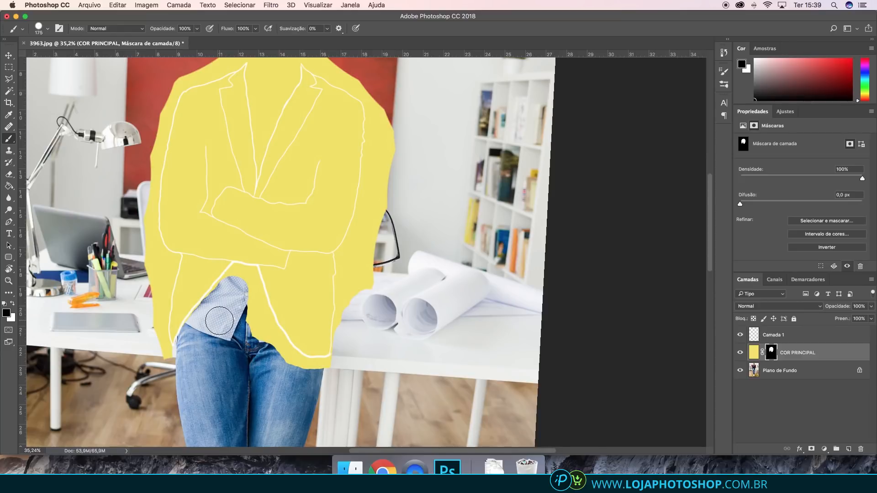
Mask out the yellow along the inner edge and tip of the jacket's right tail with a 40 px brush.
{"action": "scroll", "coordinate": [219, 321], "scroll_direction": "up", "scroll_amount": 8}
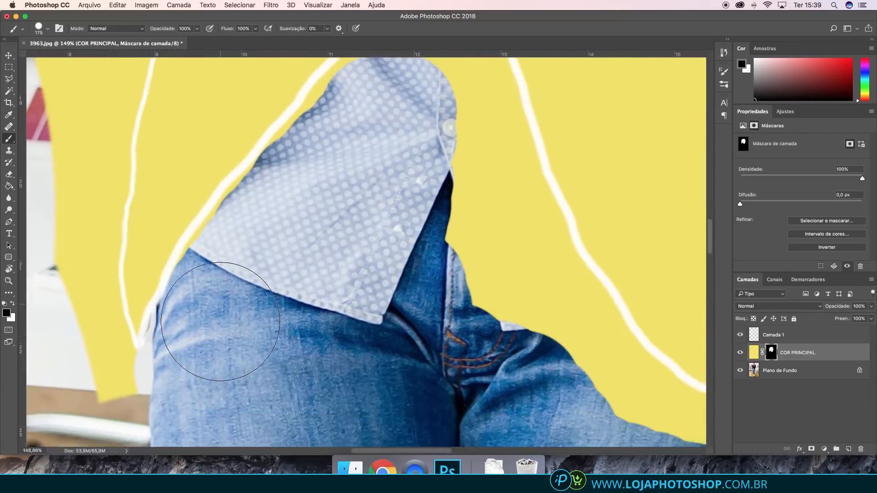
{"action": "key", "text": "bracketleft"}
{"action": "key", "text": "bracketleft"}
{"action": "key", "text": "bracketleft"}
{"action": "key", "text": "bracketleft"}
{"action": "key", "text": "bracketleft"}
{"action": "key", "text": "bracketleft"}
{"action": "key", "text": "bracketleft"}
{"action": "key", "text": "bracketleft"}
{"action": "key", "text": "bracketleft"}
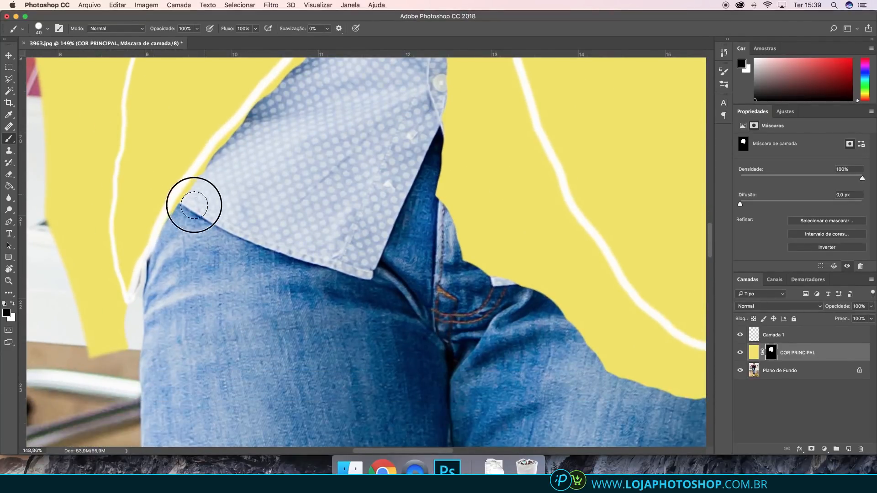
{"action": "mouse_move", "coordinate": [181, 233]}
{"action": "left_mouse_down"}
{"action": "mouse_move", "coordinate": [133, 335]}
{"action": "mouse_move", "coordinate": [90, 290]}
{"action": "mouse_move", "coordinate": [93, 273]}
{"action": "mouse_move", "coordinate": [109, 296]}
{"action": "mouse_move", "coordinate": [102, 288]}
{"action": "mouse_move", "coordinate": [97, 349]}
{"action": "mouse_move", "coordinate": [118, 368]}
{"action": "left_mouse_up"}
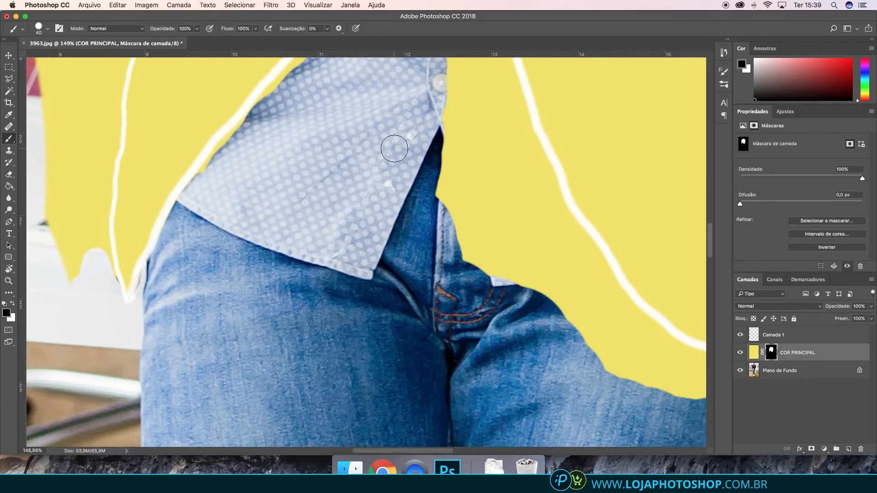
Mask out the yellow over the upper part of the shirt, up to the outline below the crossed forearms.
{"action": "scroll", "coordinate": [394, 147], "scroll_direction": "up", "scroll_amount": 2}
{"action": "scroll", "coordinate": [394, 153], "scroll_direction": "up", "scroll_amount": 10}
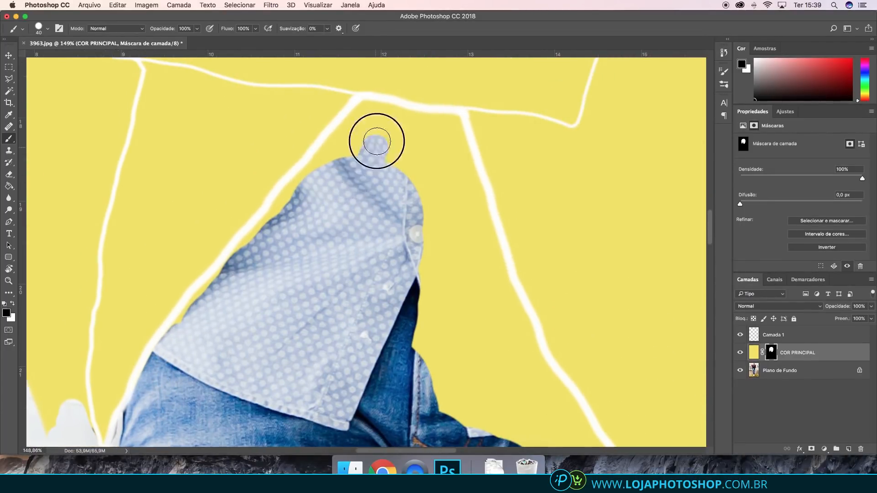
{"action": "mouse_move", "coordinate": [326, 163]}
{"action": "left_mouse_down"}
{"action": "mouse_move", "coordinate": [194, 318]}
{"action": "mouse_move", "coordinate": [368, 112]}
{"action": "mouse_move", "coordinate": [398, 120]}
{"action": "mouse_move", "coordinate": [392, 163]}
{"action": "mouse_move", "coordinate": [420, 142]}
{"action": "left_mouse_up"}
{"action": "key", "text": "super+z"}
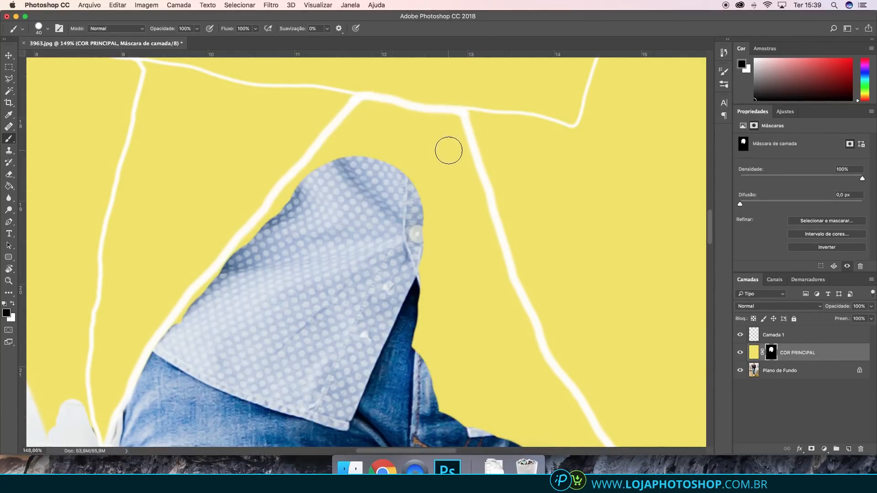
{"action": "key", "text": "super+z"}
Restore the yellow beyond the left tail's outline with white, and mask the shirt down along that edge with black.
{"action": "key", "text": "x"}
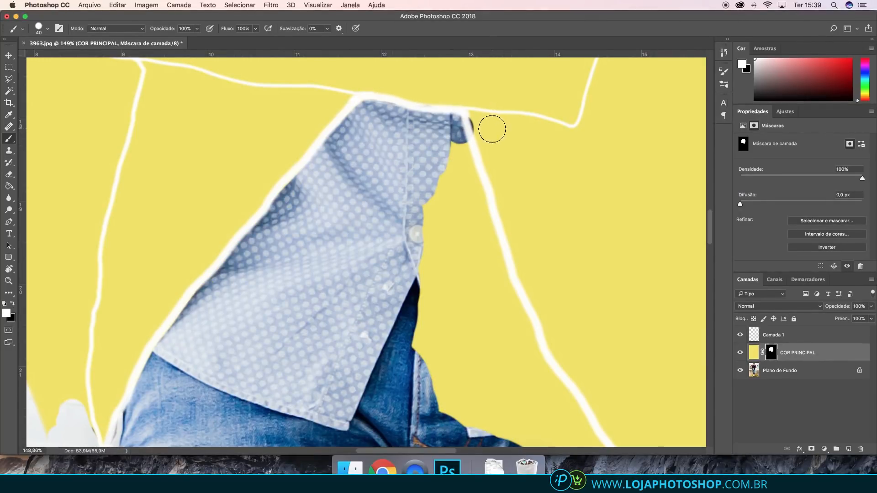
{"action": "mouse_move", "coordinate": [481, 127]}
{"action": "left_mouse_down"}
{"action": "mouse_move", "coordinate": [441, 167]}
{"action": "mouse_move", "coordinate": [461, 156]}
{"action": "mouse_move", "coordinate": [461, 216]}
{"action": "mouse_move", "coordinate": [437, 239]}
{"action": "mouse_move", "coordinate": [438, 307]}
{"action": "mouse_move", "coordinate": [427, 258]}
{"action": "mouse_move", "coordinate": [427, 377]}
{"action": "mouse_move", "coordinate": [465, 425]}
{"action": "mouse_move", "coordinate": [490, 345]}
{"action": "mouse_move", "coordinate": [464, 174]}
{"action": "mouse_move", "coordinate": [451, 214]}
{"action": "mouse_move", "coordinate": [489, 250]}
{"action": "mouse_move", "coordinate": [521, 329]}
{"action": "mouse_move", "coordinate": [521, 356]}
{"action": "left_mouse_up"}
{"action": "key", "text": "bracketleft"}
{"action": "key", "text": "x"}
{"action": "key", "text": "bracketright"}
{"action": "scroll", "coordinate": [528, 357], "scroll_direction": "down", "scroll_amount": 5}
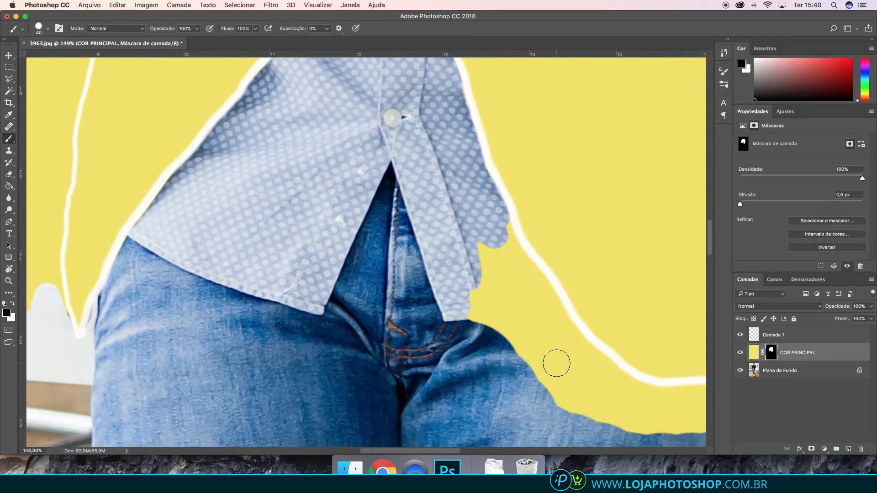
Turn the view sideways and mask out the remaining yellow over the shirt and jeans along the jacket's left tail and hem.
{"action": "scroll", "coordinate": [557, 361], "scroll_direction": "down", "scroll_amount": 6}
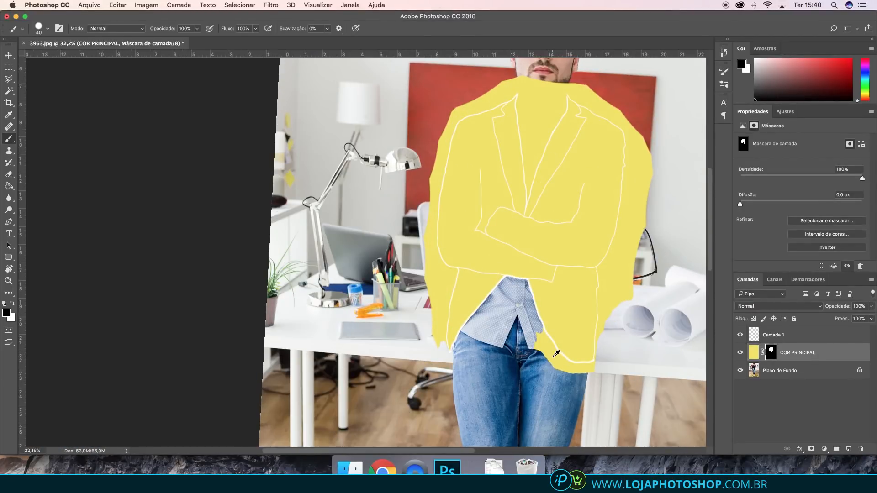
{"action": "scroll", "coordinate": [556, 355], "scroll_direction": "up", "scroll_amount": 4}
{"action": "key", "text": "r"}
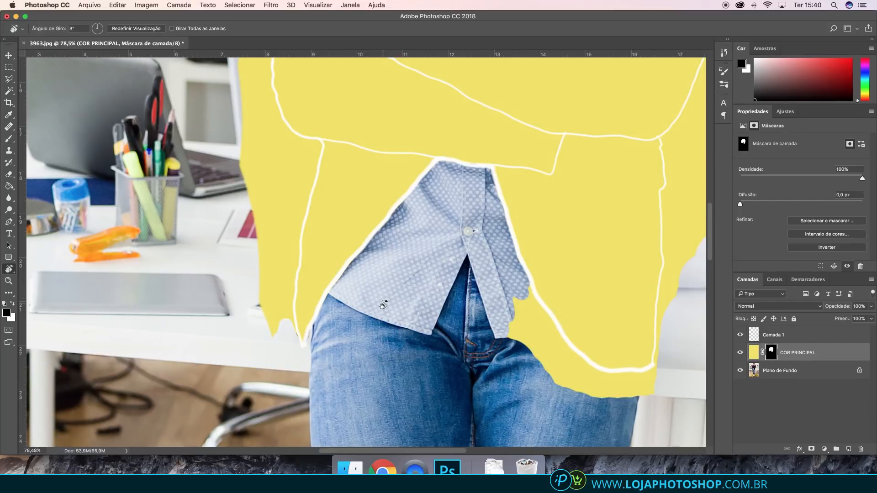
{"action": "left_click_drag", "start_coordinate": [560, 369], "coordinate": [425, 383]}
{"action": "mouse_move", "coordinate": [614, 357]}
{"action": "left_mouse_down"}
{"action": "mouse_move", "coordinate": [499, 131]}
{"action": "mouse_move", "coordinate": [498, 141]}
{"action": "left_mouse_up"}
{"action": "mouse_move", "coordinate": [463, 322]}
{"action": "left_mouse_down"}
{"action": "mouse_move", "coordinate": [399, 315]}
{"action": "mouse_move", "coordinate": [513, 293]}
{"action": "mouse_move", "coordinate": [467, 299]}
{"action": "mouse_move", "coordinate": [513, 274]}
{"action": "mouse_move", "coordinate": [529, 239]}
{"action": "mouse_move", "coordinate": [517, 219]}
{"action": "mouse_move", "coordinate": [489, 280]}
{"action": "mouse_move", "coordinate": [520, 249]}
{"action": "mouse_move", "coordinate": [508, 272]}
{"action": "left_mouse_up"}
{"action": "scroll", "coordinate": [508, 272], "scroll_direction": "down", "scroll_amount": 6}
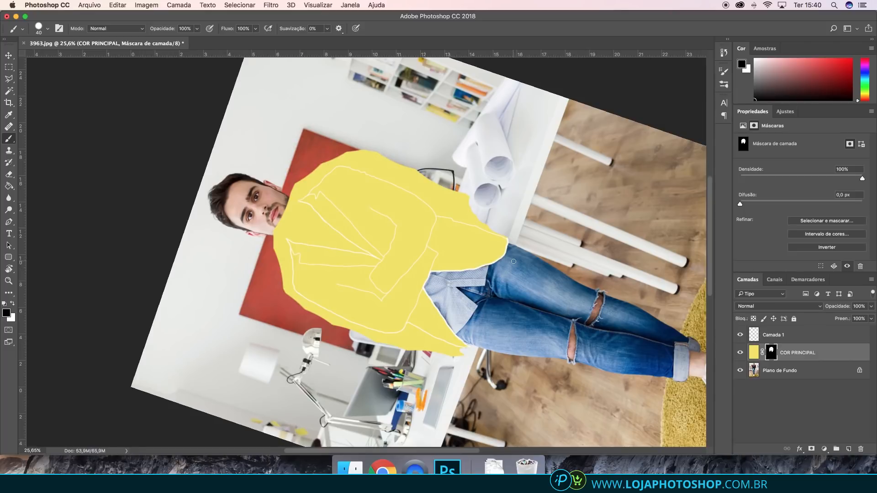
{"action": "scroll", "coordinate": [479, 279], "scroll_direction": "up", "scroll_amount": 3}
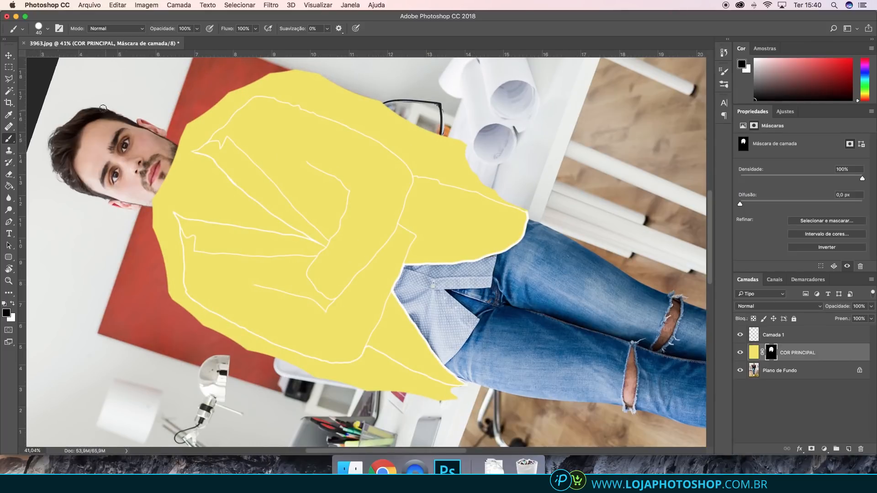
Start a Polygonal Lasso selection along the outline of the man's right shoulder, leading up to the collar.
{"action": "left_click", "coordinate": [9, 78]}
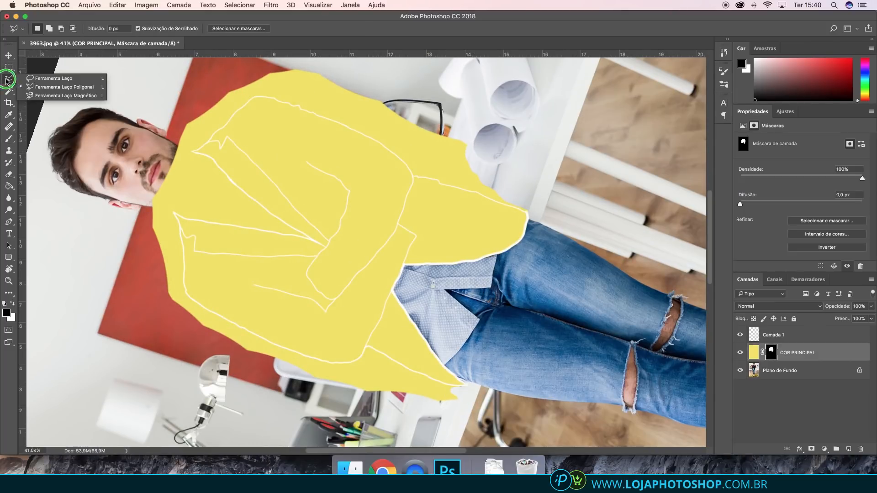
{"action": "left_click", "coordinate": [40, 88]}
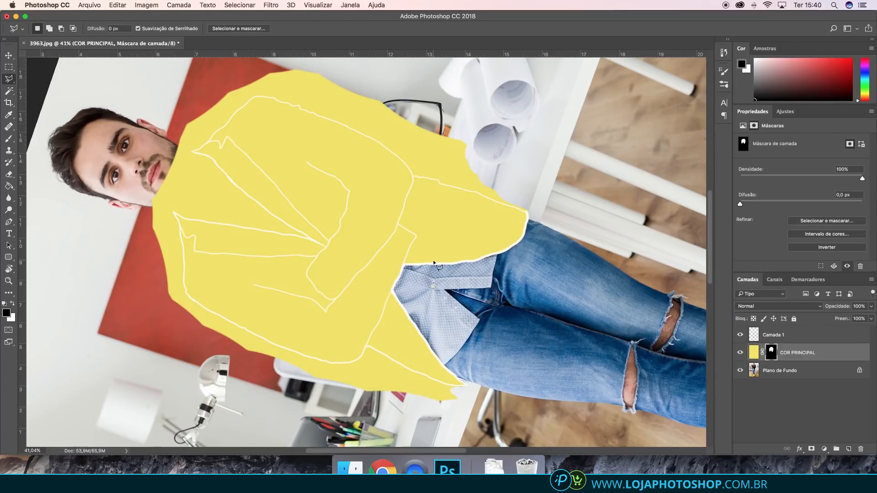
{"action": "scroll", "coordinate": [305, 370], "scroll_direction": "up", "scroll_amount": 3}
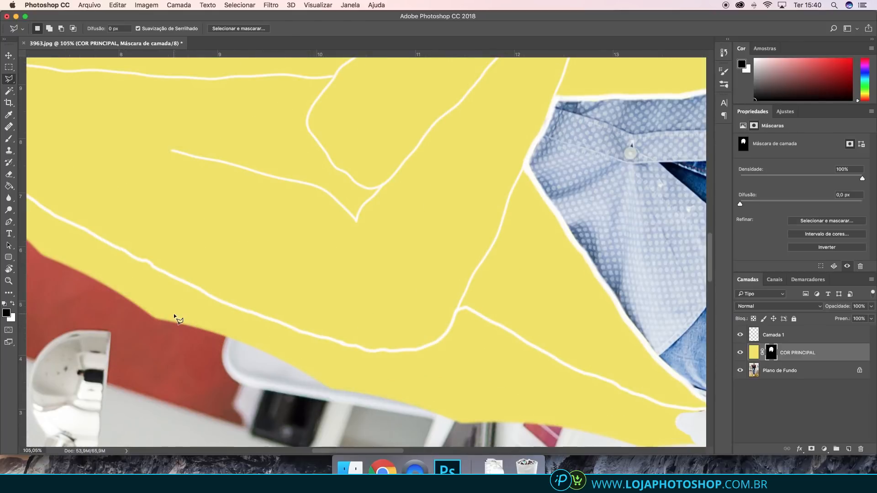
{"action": "scroll", "coordinate": [172, 313], "scroll_direction": "up", "scroll_amount": 2}
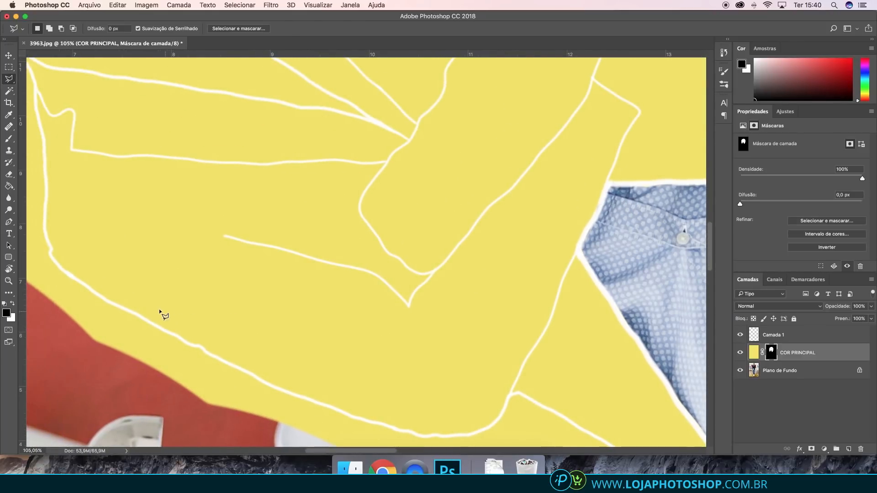
{"action": "left_click", "coordinate": [66, 273]}
{"action": "scroll", "coordinate": [46, 238], "scroll_direction": "up", "scroll_amount": 4}
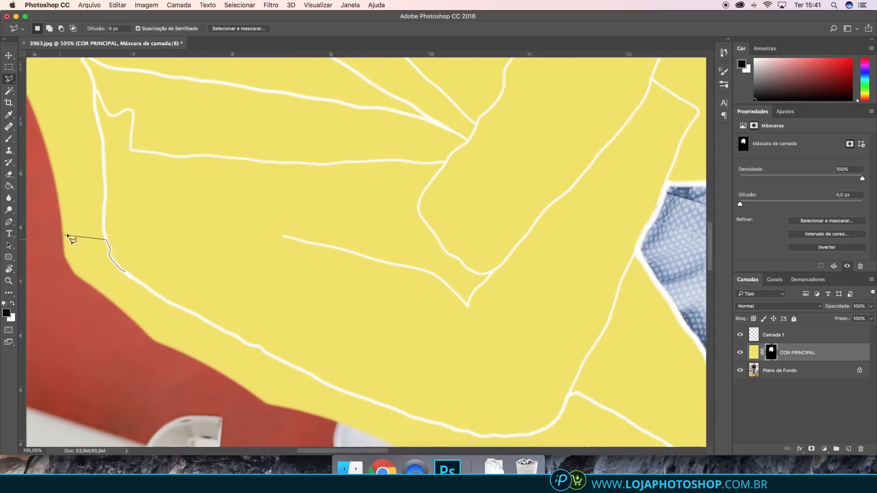
{"action": "left_click", "coordinate": [340, 275]}
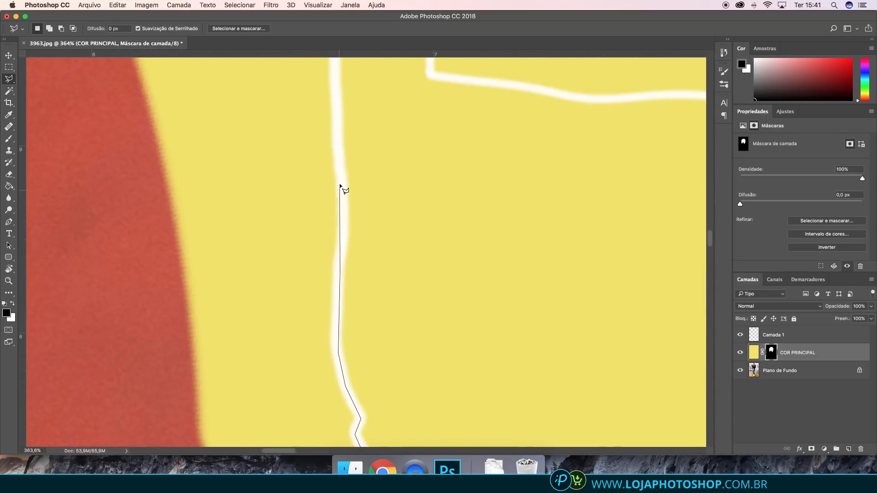
{"action": "left_click", "coordinate": [341, 183]}
{"action": "scroll", "coordinate": [342, 44], "scroll_direction": "up", "scroll_amount": 5}
{"action": "left_click", "coordinate": [332, 261]}
{"action": "left_click", "coordinate": [304, 152]}
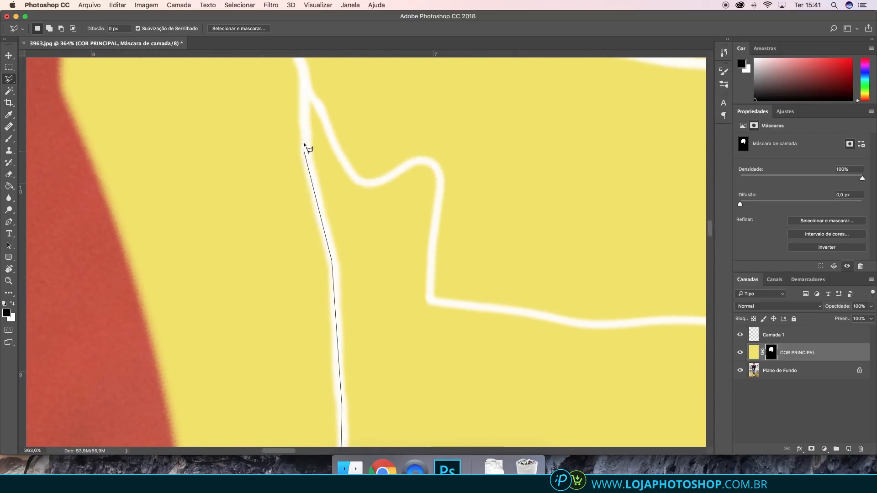
Continue the Polygonal Lasso selection around the collar tip and down the man's right lapel edge to where the lapels meet.
{"action": "scroll", "coordinate": [304, 143], "scroll_direction": "up", "scroll_amount": 4}
{"action": "left_click", "coordinate": [305, 254]}
{"action": "left_click", "coordinate": [330, 190]}
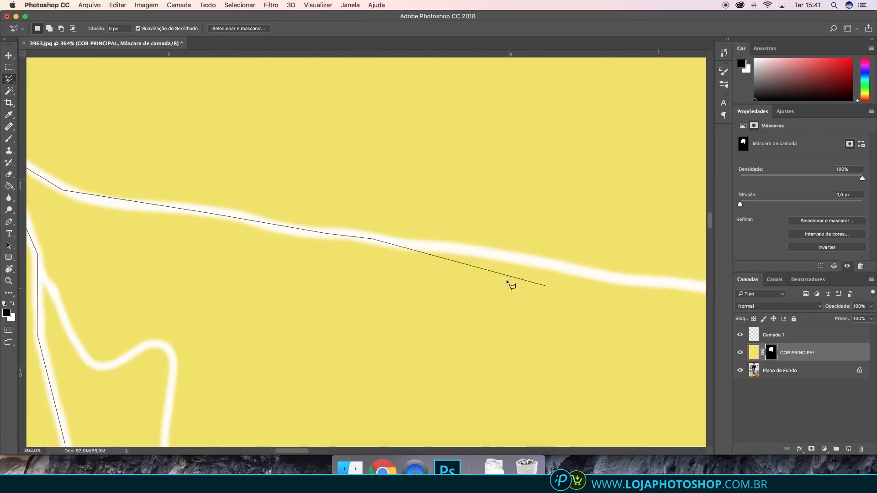
{"action": "left_click", "coordinate": [622, 275]}
{"action": "scroll", "coordinate": [626, 279], "scroll_direction": "down", "scroll_amount": 10}
{"action": "left_click_drag", "start_coordinate": [654, 285], "coordinate": [247, 222]}
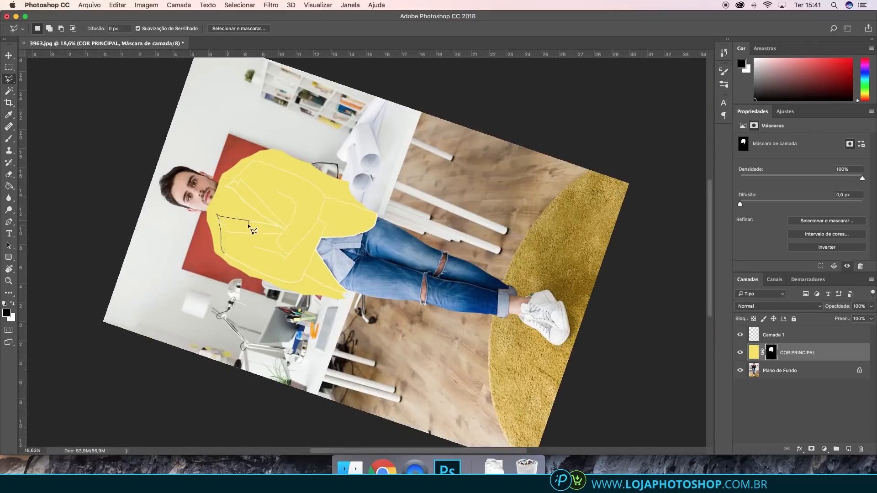
{"action": "scroll", "coordinate": [248, 223], "scroll_direction": "up", "scroll_amount": 8}
{"action": "left_click", "coordinate": [254, 205]}
{"action": "scroll", "coordinate": [299, 210], "scroll_direction": "up", "scroll_amount": 5}
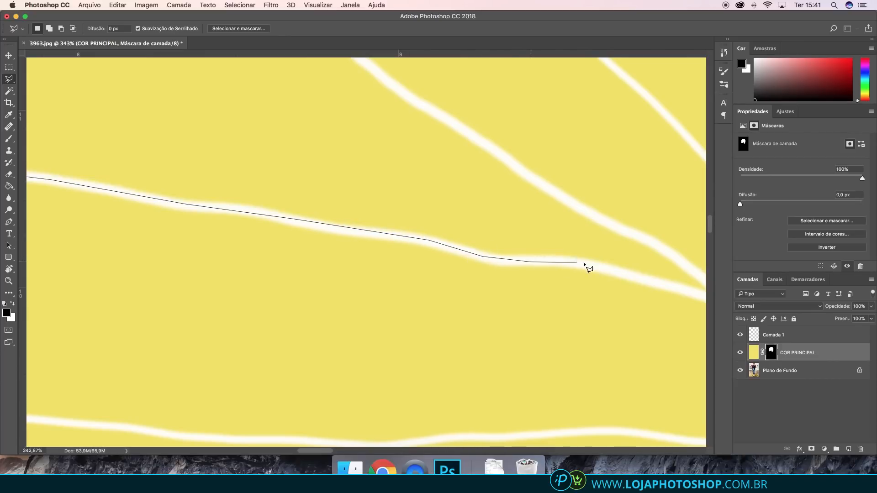
{"action": "scroll", "coordinate": [587, 265], "scroll_direction": "down", "scroll_amount": 8}
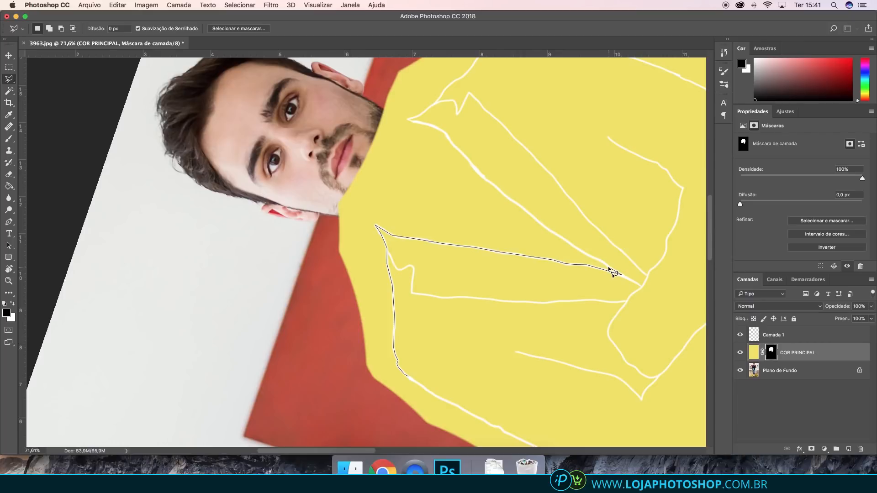
Extend the selection from the lapel junction up the man's left lapel edge to the collar tip.
{"action": "left_click", "coordinate": [559, 238]}
{"action": "scroll", "coordinate": [457, 141], "scroll_direction": "up", "scroll_amount": 5}
{"action": "left_click", "coordinate": [443, 131]}
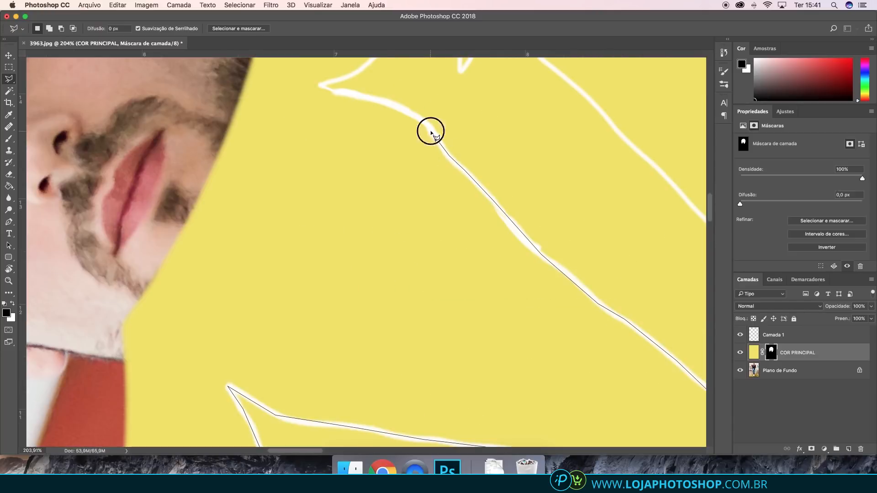
{"action": "left_click", "coordinate": [415, 122]}
{"action": "scroll", "coordinate": [323, 89], "scroll_direction": "up", "scroll_amount": 5}
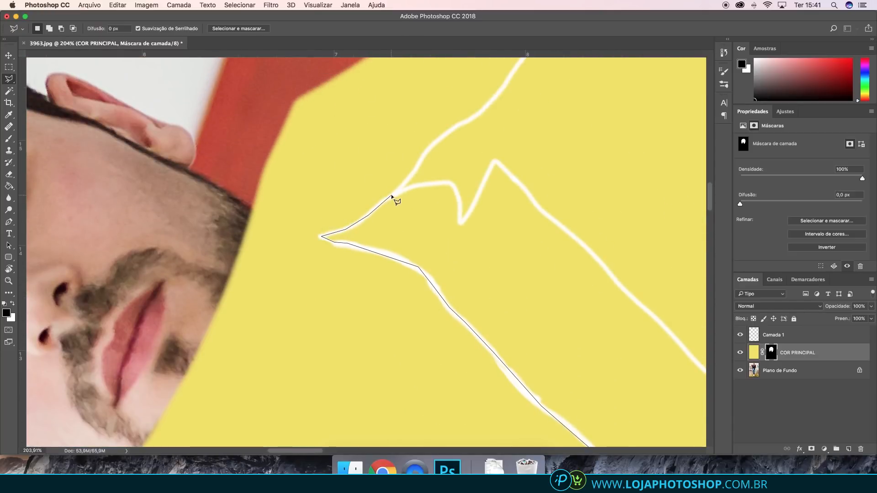
Extend the selection from the collar tip over the man's left shoulder, following the white outline.
{"action": "left_click", "coordinate": [466, 120]}
{"action": "left_click", "coordinate": [483, 111]}
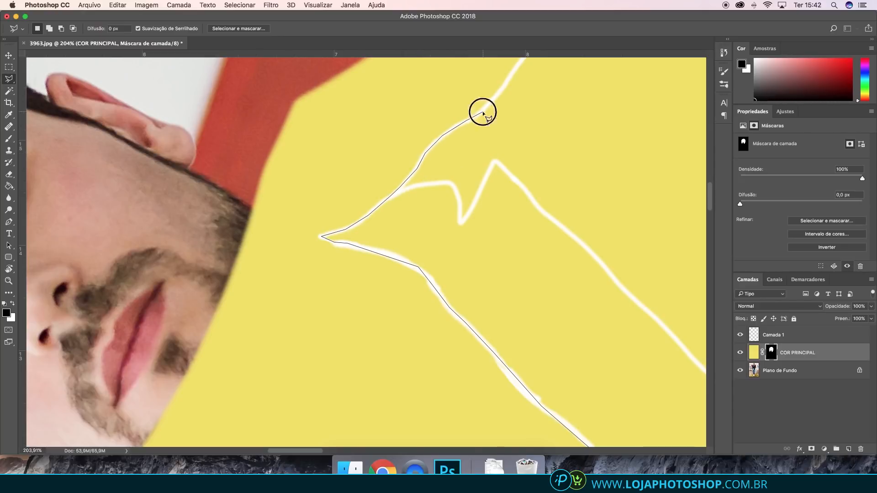
{"action": "scroll", "coordinate": [483, 112], "scroll_direction": "up", "scroll_amount": 5}
{"action": "scroll", "coordinate": [483, 112], "scroll_direction": "right", "scroll_amount": 6}
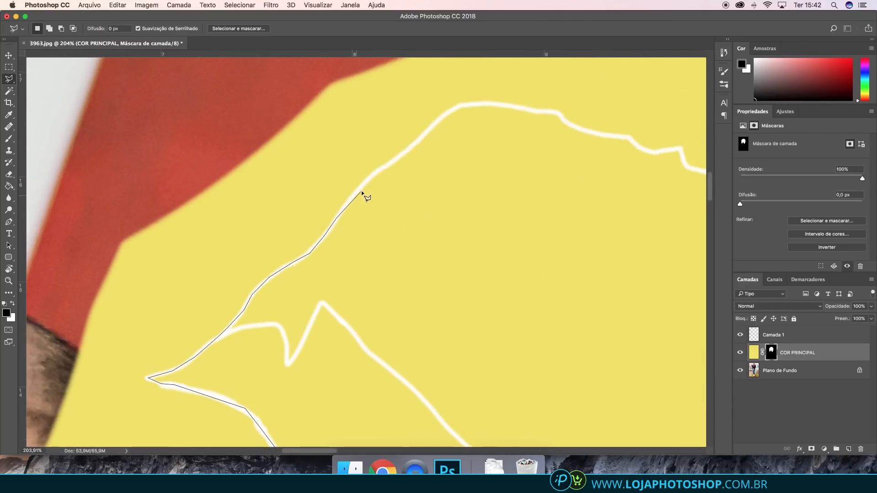
{"action": "left_click", "coordinate": [405, 153]}
{"action": "left_click", "coordinate": [437, 122]}
{"action": "left_click", "coordinate": [455, 108]}
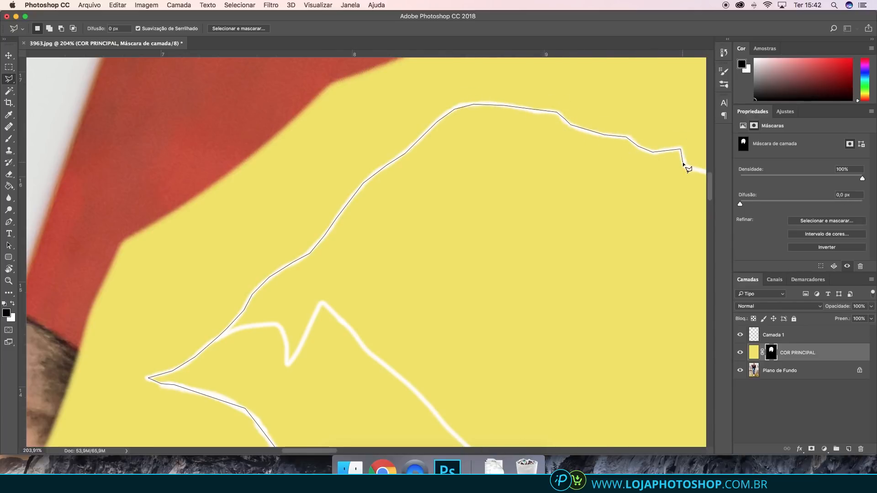
Continue the selection down the outer edge of the man's left sleeve, around the elbow to the jacket's side.
{"action": "scroll", "coordinate": [684, 164], "scroll_direction": "right", "scroll_amount": 10}
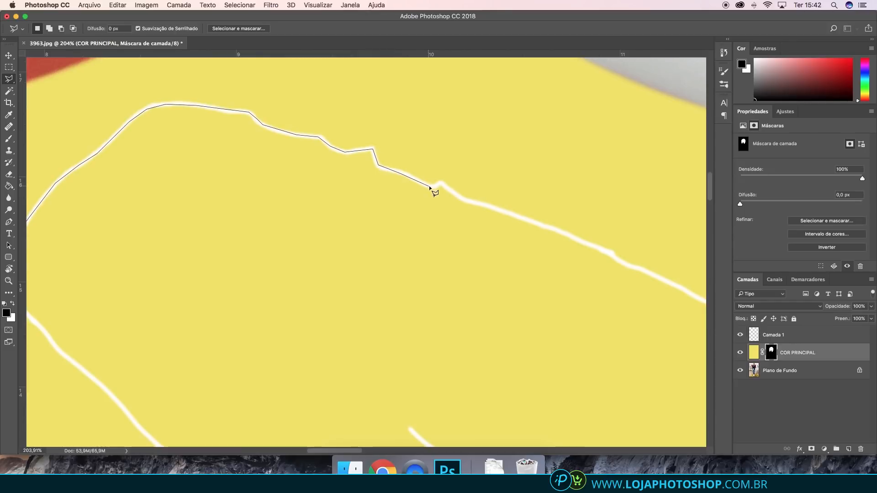
{"action": "left_click", "coordinate": [465, 201]}
{"action": "left_click", "coordinate": [549, 227]}
{"action": "left_click", "coordinate": [647, 271]}
{"action": "scroll", "coordinate": [725, 303], "scroll_direction": "right", "scroll_amount": 10}
{"action": "scroll", "coordinate": [725, 303], "scroll_direction": "down", "scroll_amount": 5}
{"action": "left_click", "coordinate": [408, 165]}
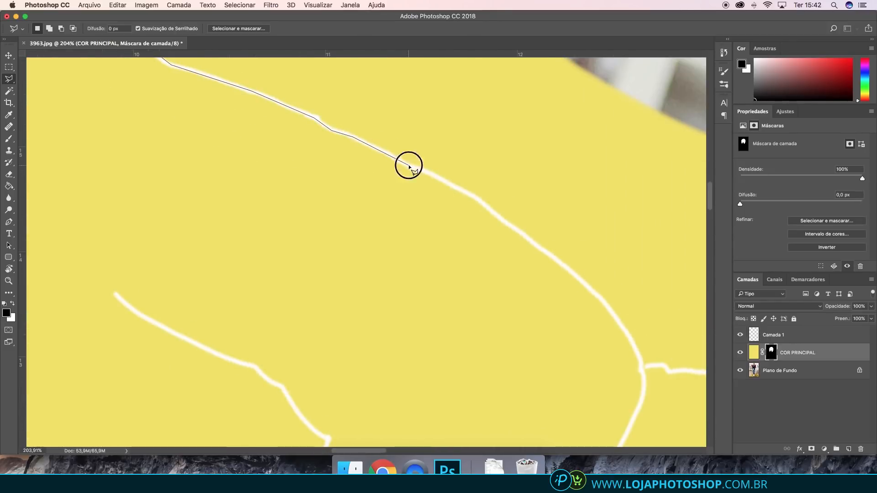
{"action": "left_click", "coordinate": [515, 228]}
{"action": "left_click", "coordinate": [657, 365]}
Trace the selection along the jacket's side below the man's left elbow to the lower corner of the tail.
{"action": "scroll", "coordinate": [658, 365], "scroll_direction": "right", "scroll_amount": 11}
{"action": "scroll", "coordinate": [657, 365], "scroll_direction": "down", "scroll_amount": 9}
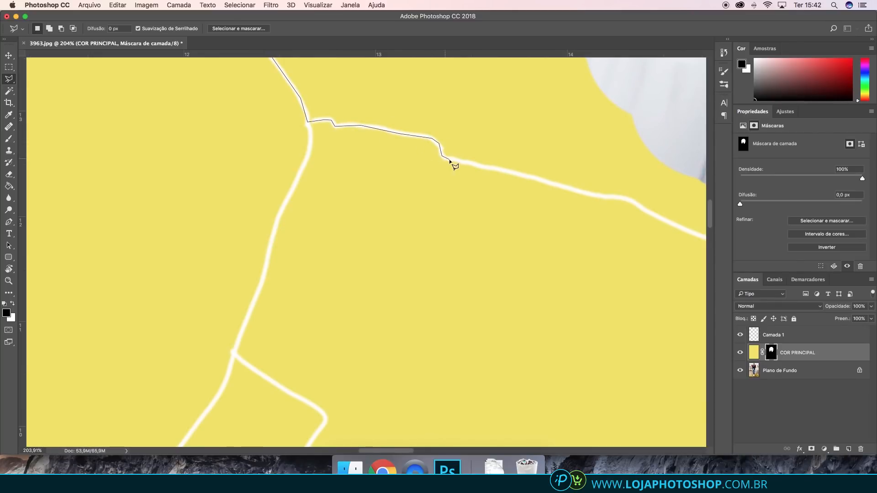
{"action": "left_click", "coordinate": [640, 205]}
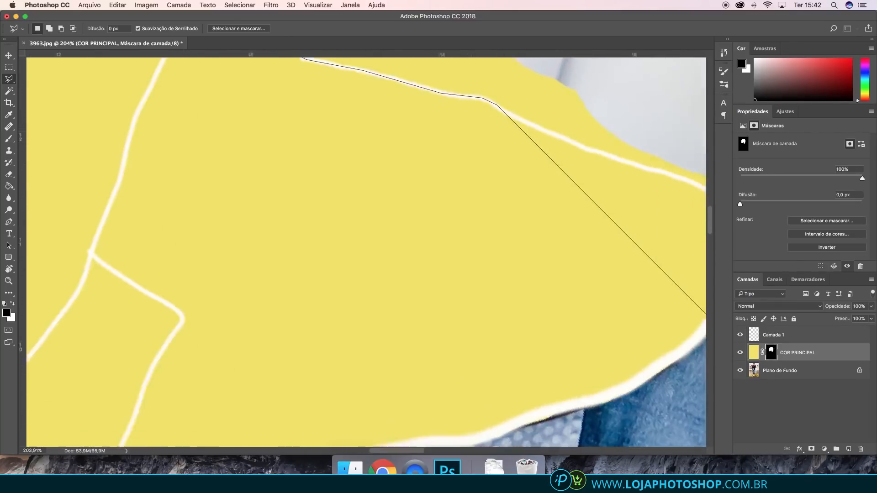
{"action": "left_click", "coordinate": [320, 164]}
{"action": "left_click", "coordinate": [384, 191]}
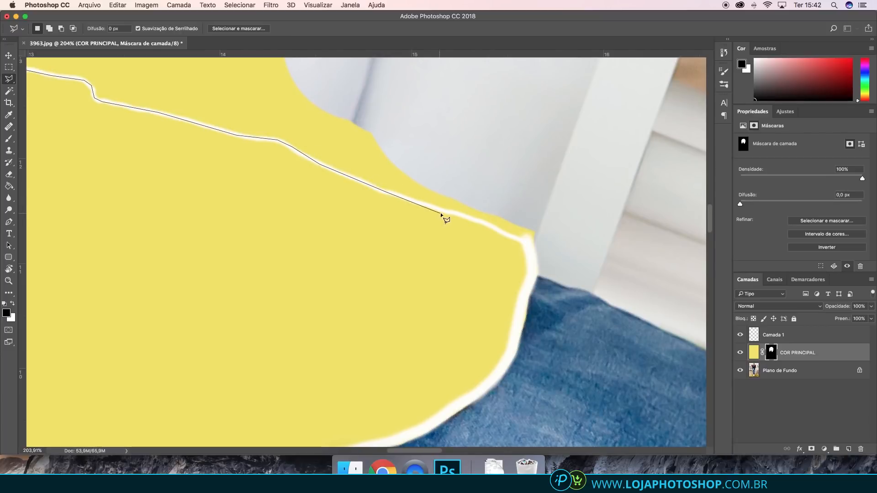
{"action": "left_click", "coordinate": [445, 211]}
{"action": "left_click", "coordinate": [529, 245]}
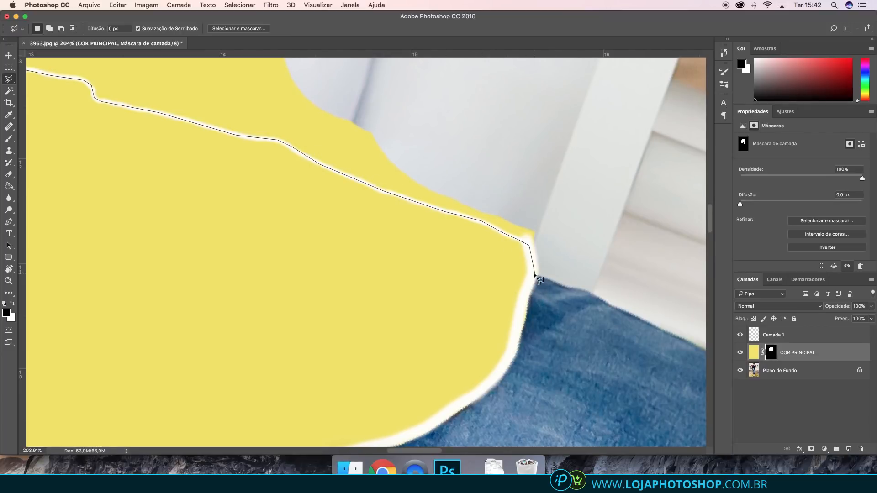
Trace the selection around the rounded hem on the man's left side and up its front edge to the forearm.
{"action": "left_click", "coordinate": [528, 288]}
{"action": "left_click", "coordinate": [495, 383]}
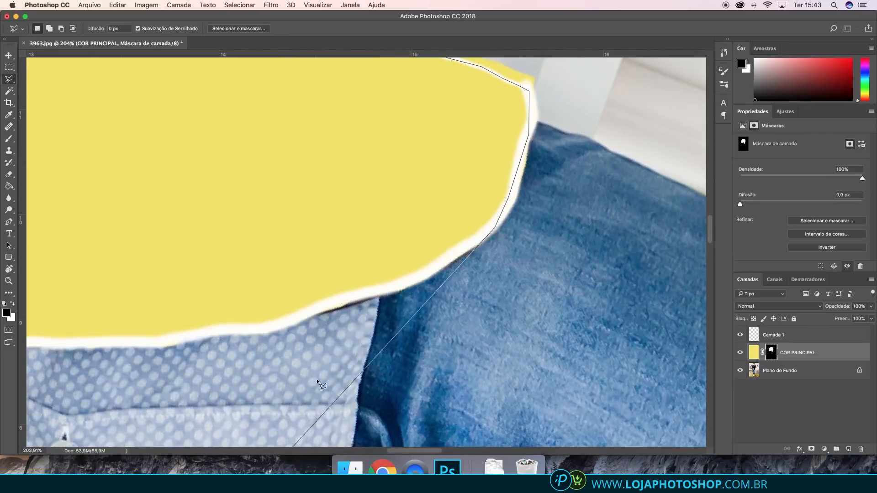
{"action": "left_click", "coordinate": [416, 280]}
{"action": "left_click", "coordinate": [215, 329]}
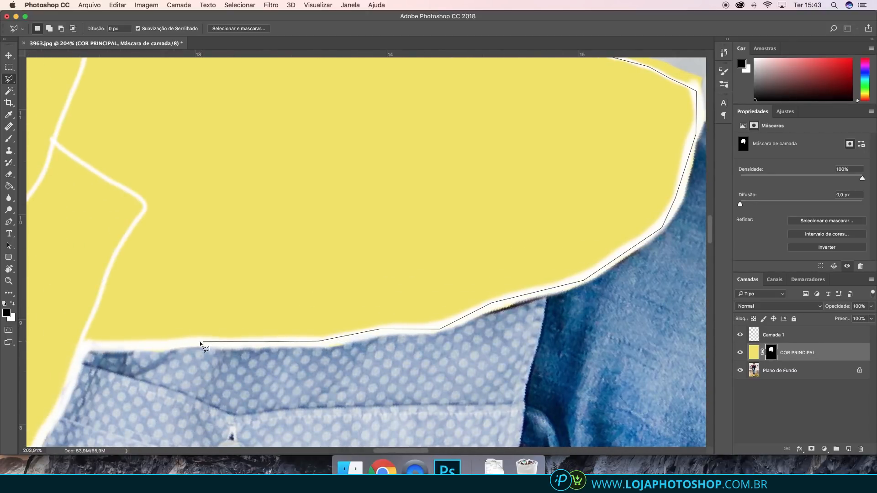
{"action": "left_click", "coordinate": [85, 348]}
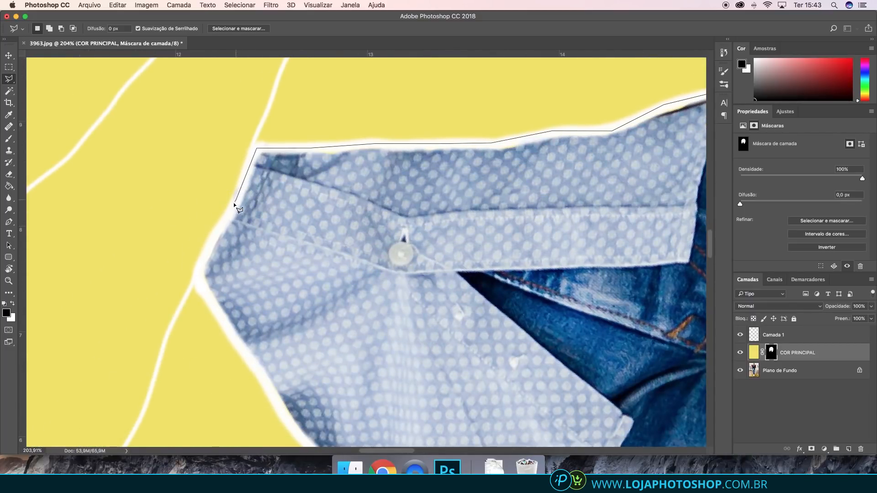
Trace the selection down the front edge of the man's right tail to its tip and back up its outer side.
{"action": "left_click", "coordinate": [197, 273]}
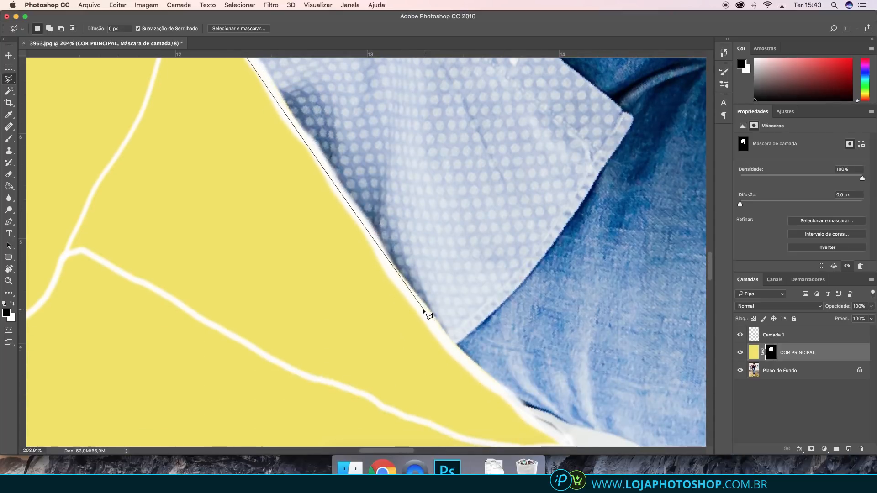
{"action": "left_click", "coordinate": [473, 371]}
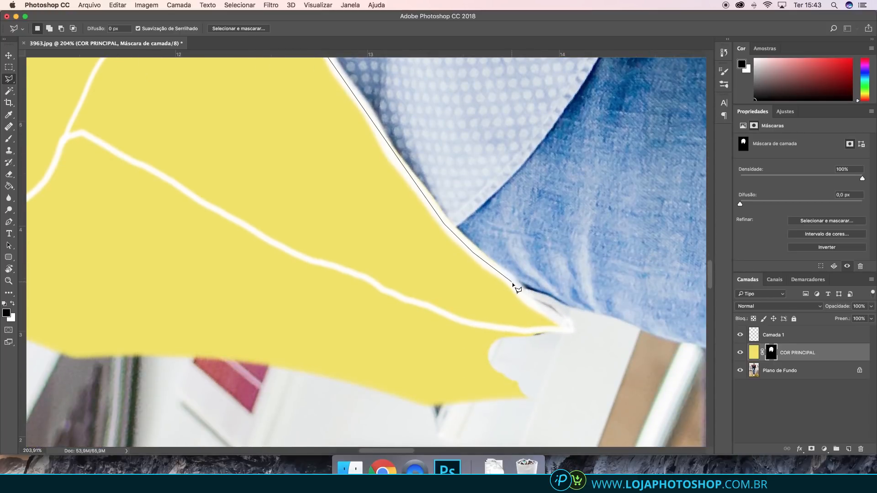
{"action": "left_click", "coordinate": [510, 329]}
{"action": "left_click", "coordinate": [456, 321]}
{"action": "left_click", "coordinate": [380, 288]}
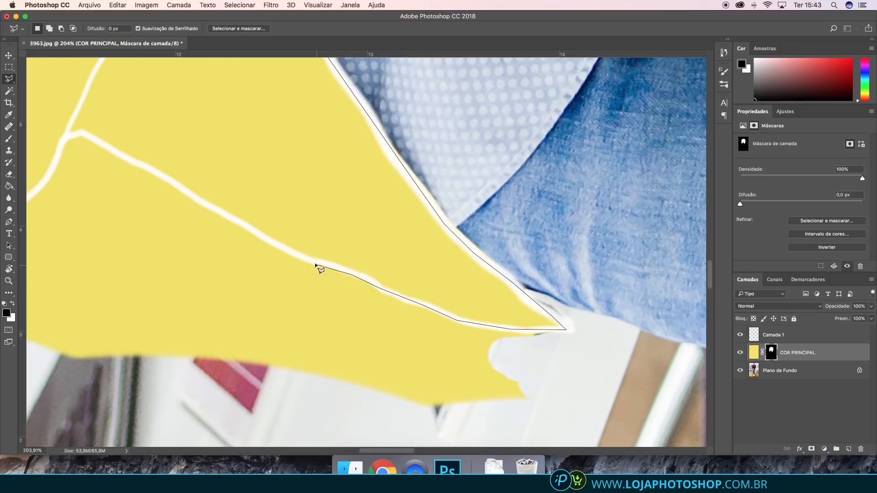
{"action": "left_click", "coordinate": [299, 256]}
{"action": "left_click", "coordinate": [62, 138]}
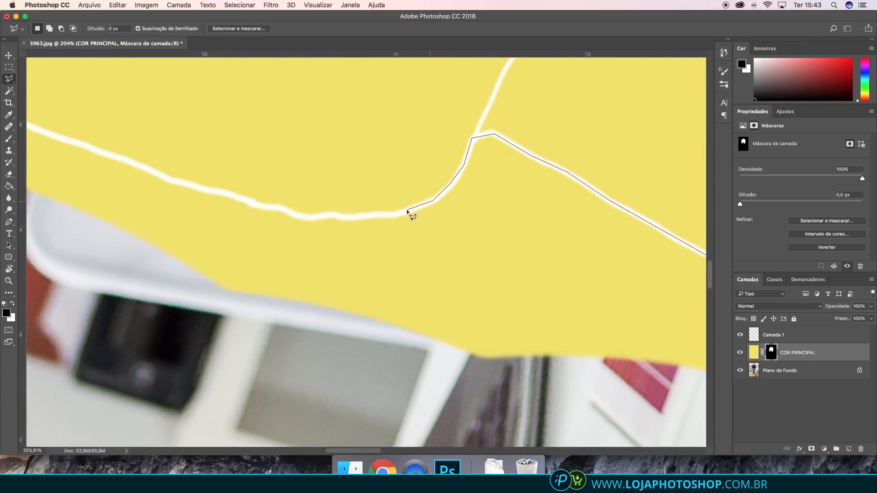
Continue along the outer edge of the man's right sleeve and close the jacket selection at its starting point.
{"action": "scroll", "coordinate": [311, 215], "scroll_direction": "up", "scroll_amount": 1}
{"action": "left_click", "coordinate": [311, 215]}
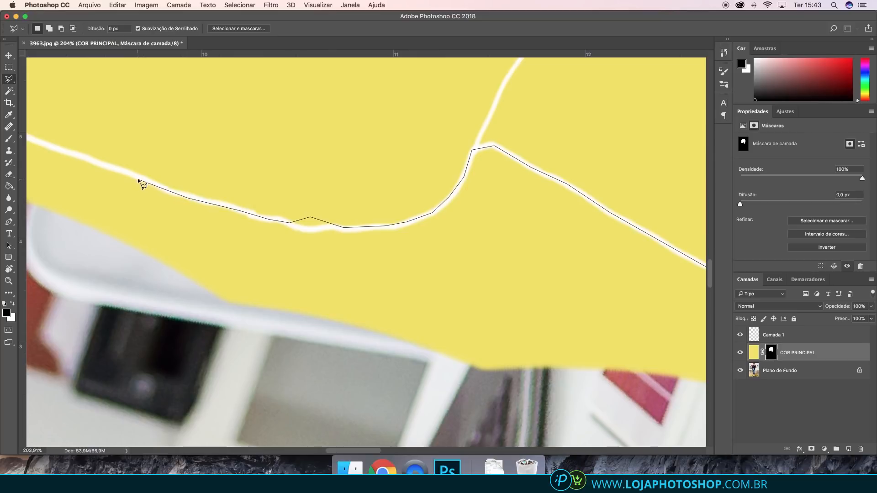
{"action": "left_click", "coordinate": [143, 106]}
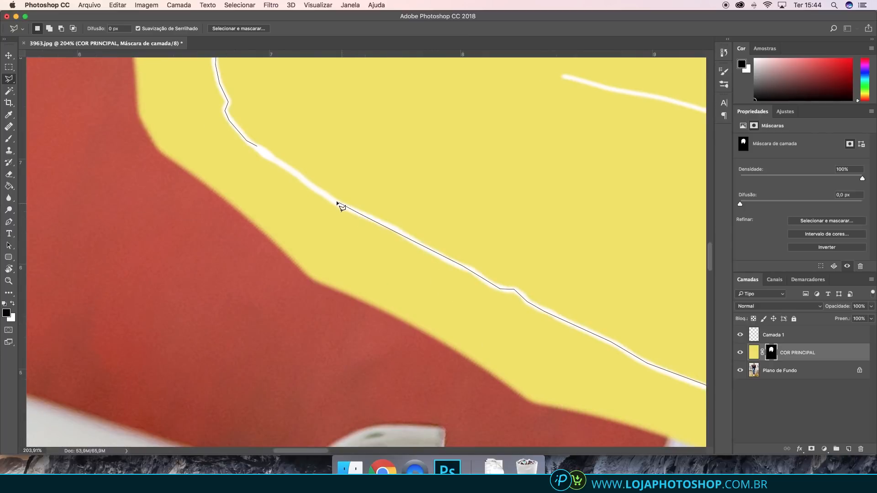
{"action": "left_click", "coordinate": [268, 156]}
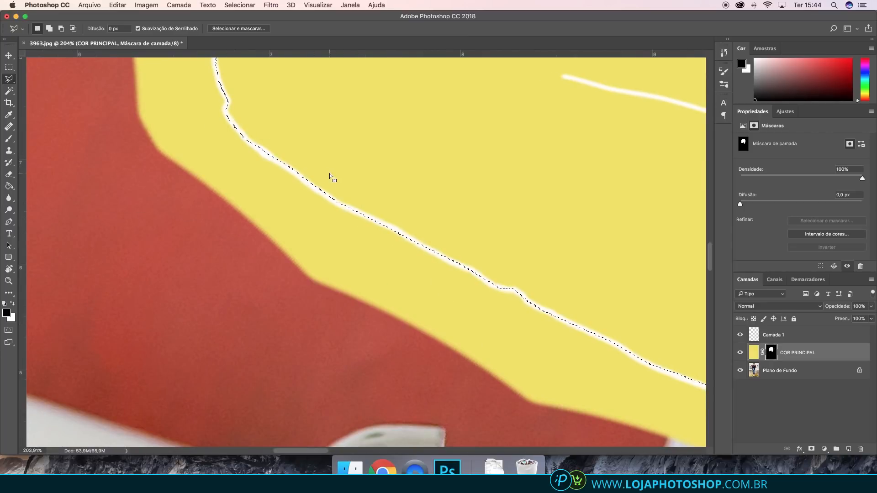
Return the canvas upright by setting the view's rotation angle to 0°.
{"action": "scroll", "coordinate": [330, 174], "scroll_direction": "down", "scroll_amount": 6, "text": "alt"}
{"action": "scroll", "coordinate": [379, 196], "scroll_direction": "down", "scroll_amount": 3}
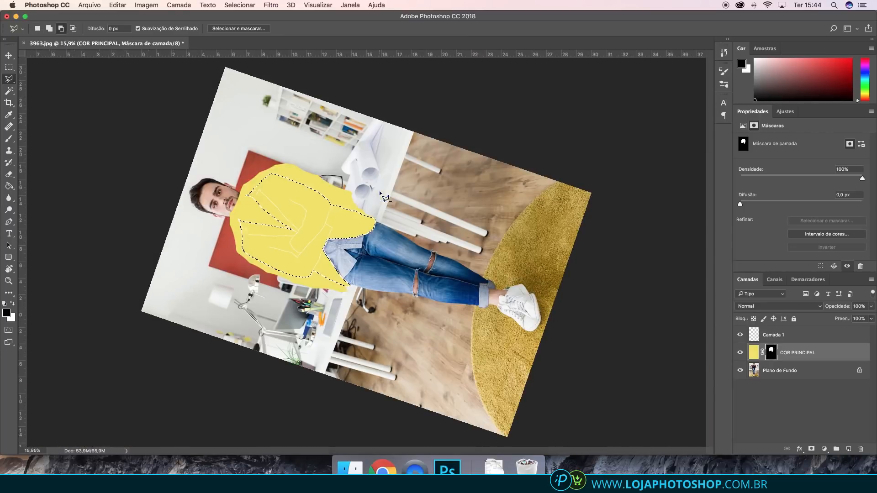
{"action": "scroll", "coordinate": [365, 192], "scroll_direction": "up", "scroll_amount": 3}
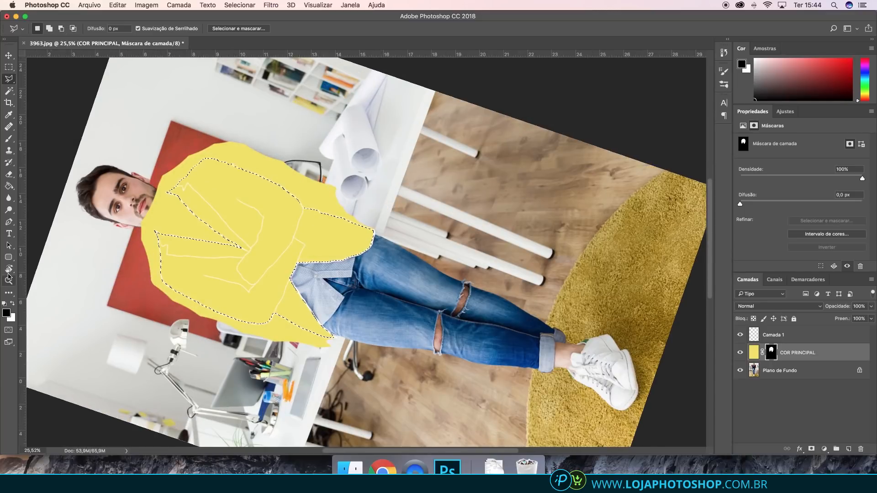
{"action": "key", "text": "r"}
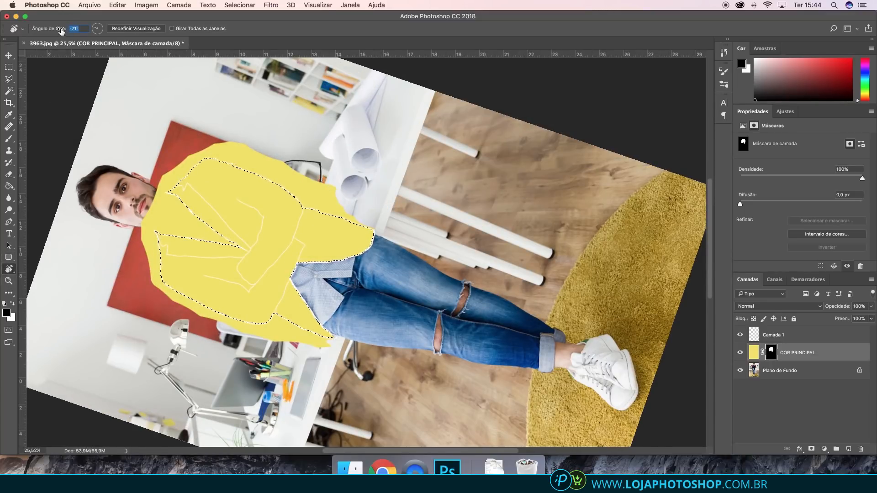
{"action": "type", "text": "0"}
{"action": "key", "text": "Return"}
{"action": "scroll", "coordinate": [492, 190], "scroll_direction": "up", "scroll_amount": 3}
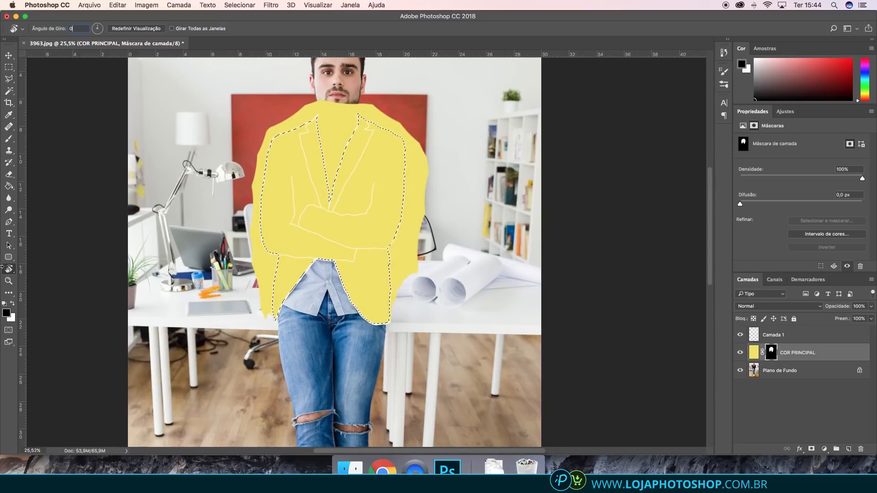
Switch to the Brush tool and enlarge the brush to 1300 px.
{"action": "left_click", "coordinate": [8, 138]}
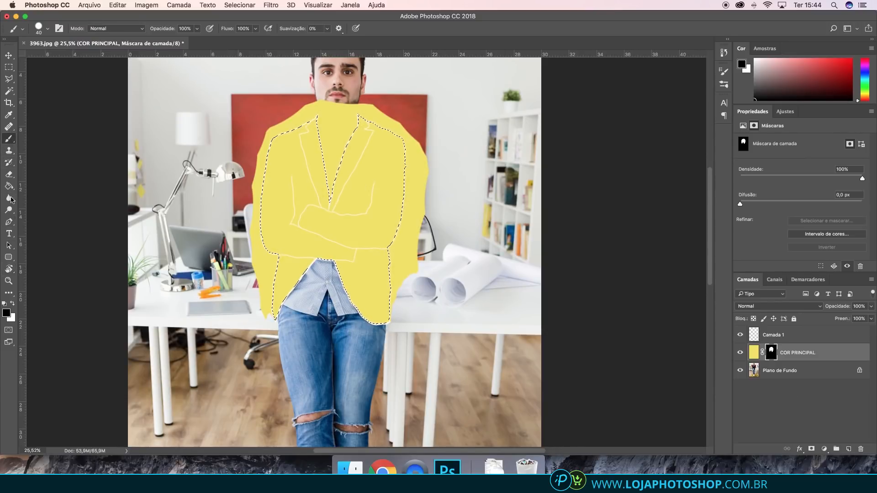
{"action": "key", "text": "bracketright"}
{"action": "key", "text": "bracketright"}
{"action": "key", "text": "bracketright"}
{"action": "key", "text": "bracketright"}
{"action": "key", "text": "bracketright"}
{"action": "key", "text": "bracketright"}
{"action": "key", "text": "bracketright"}
{"action": "key", "text": "bracketright"}
{"action": "key", "text": "bracketright"}
{"action": "key", "text": "bracketright"}
{"action": "key", "text": "bracketright"}
{"action": "key", "text": "bracketright"}
{"action": "key", "text": "bracketright"}
{"action": "key", "text": "bracketright"}
{"action": "key", "text": "bracketright"}
{"action": "key", "text": "bracketright"}
{"action": "key", "text": "bracketright"}
{"action": "key", "text": "bracketright"}
{"action": "key", "text": "bracketright"}
{"action": "key", "text": "bracketright"}
{"action": "key", "text": "bracketright"}
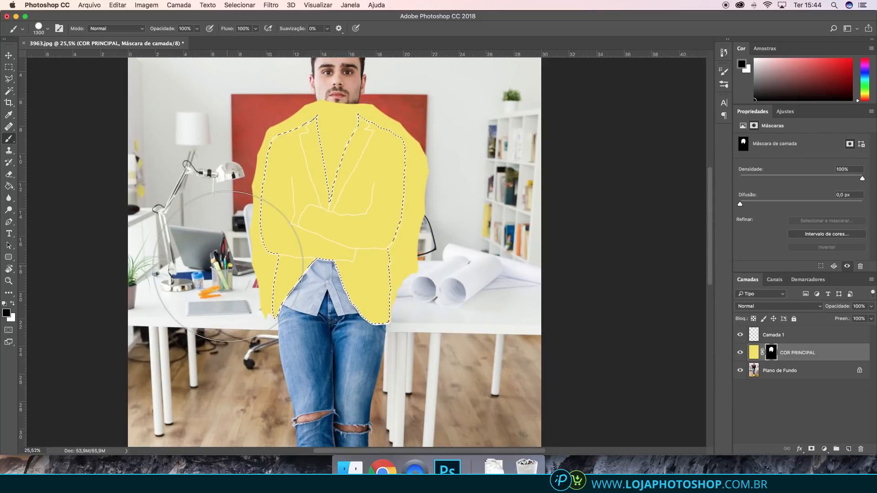
Invert the jacket selection and mask out the yellow around the jacket and over the shirt collar with the black brush.
{"action": "left_click", "coordinate": [251, 283]}
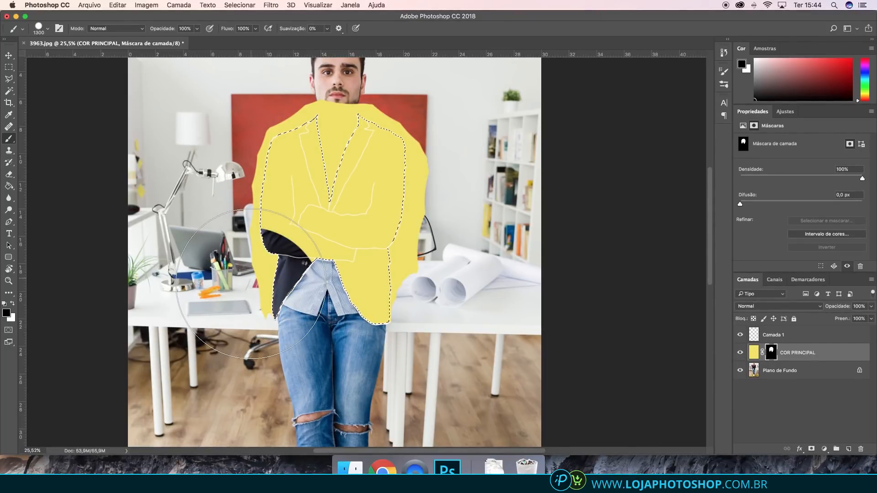
{"action": "key", "text": "ctrl+z"}
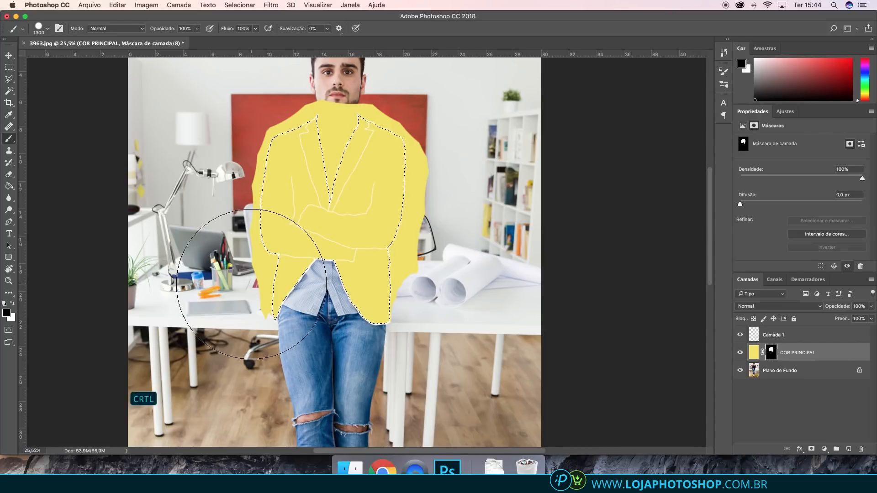
{"action": "key", "text": "ctrl+shift+i"}
{"action": "left_click", "coordinate": [248, 288]}
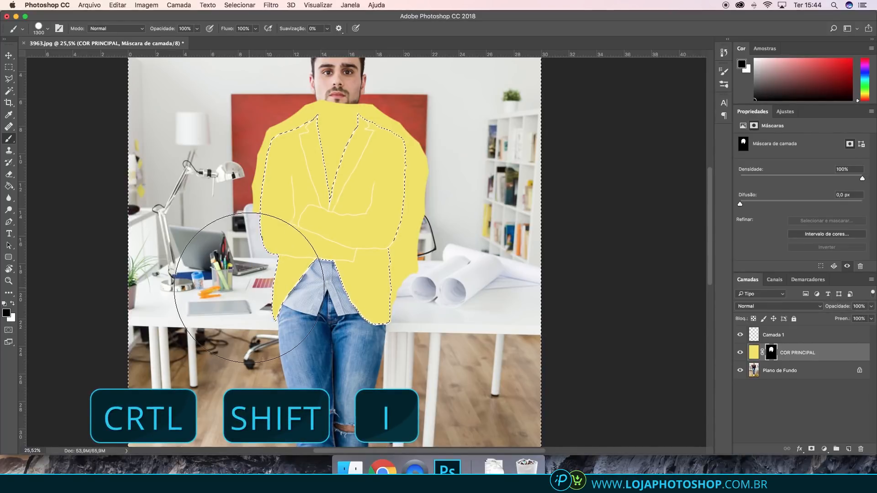
{"action": "mouse_move", "coordinate": [248, 288]}
{"action": "left_mouse_down"}
{"action": "mouse_move", "coordinate": [264, 205]}
{"action": "mouse_move", "coordinate": [312, 141]}
{"action": "mouse_move", "coordinate": [375, 160]}
{"action": "mouse_move", "coordinate": [387, 147]}
{"action": "mouse_move", "coordinate": [395, 319]}
{"action": "left_mouse_up"}
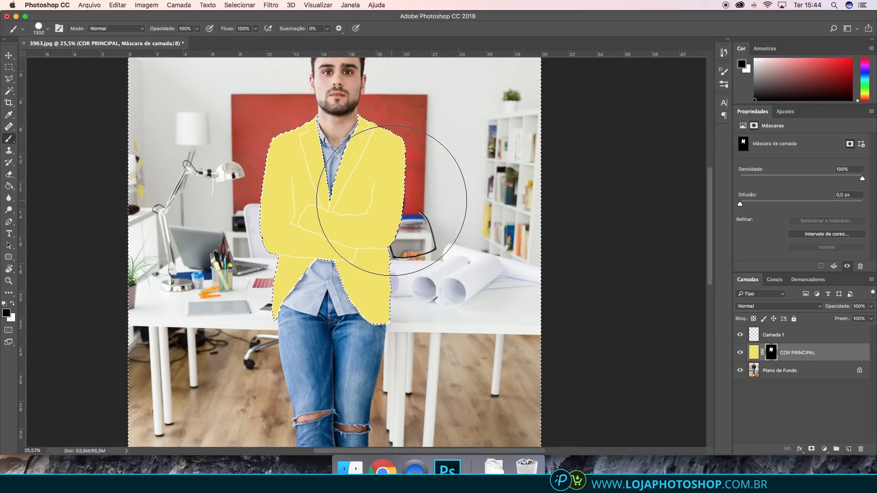
Subtract the unfilled dark gap at the lower outer edge of the jacket's right sleeve from the inverted selection with the Polygonal Lasso.
{"action": "scroll", "coordinate": [292, 261], "scroll_direction": "up", "scroll_amount": 3}
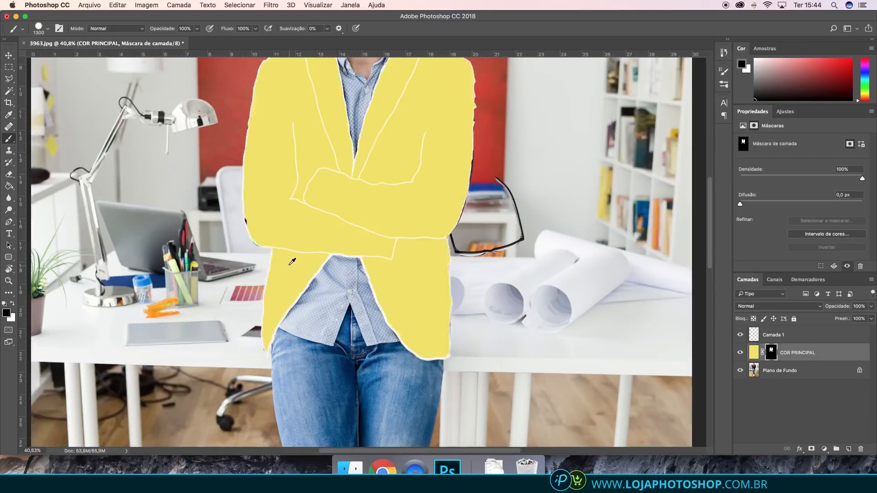
{"action": "scroll", "coordinate": [292, 261], "scroll_direction": "up", "scroll_amount": 10}
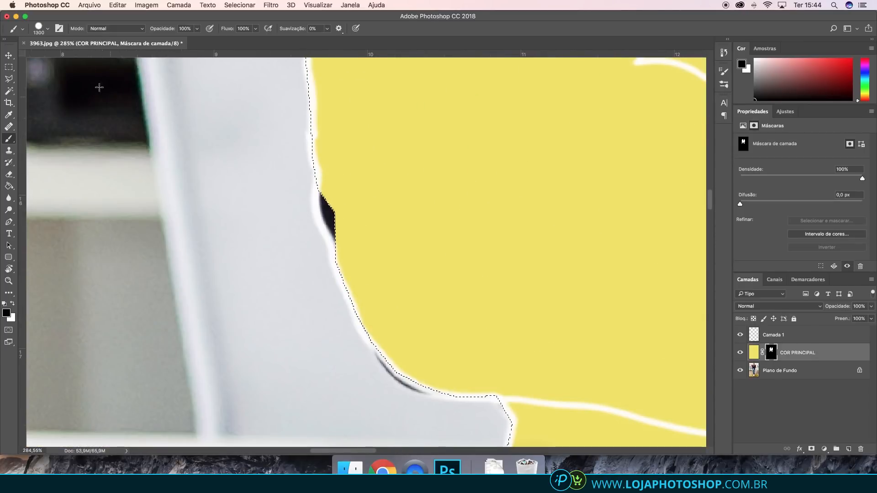
{"action": "left_click", "coordinate": [8, 80]}
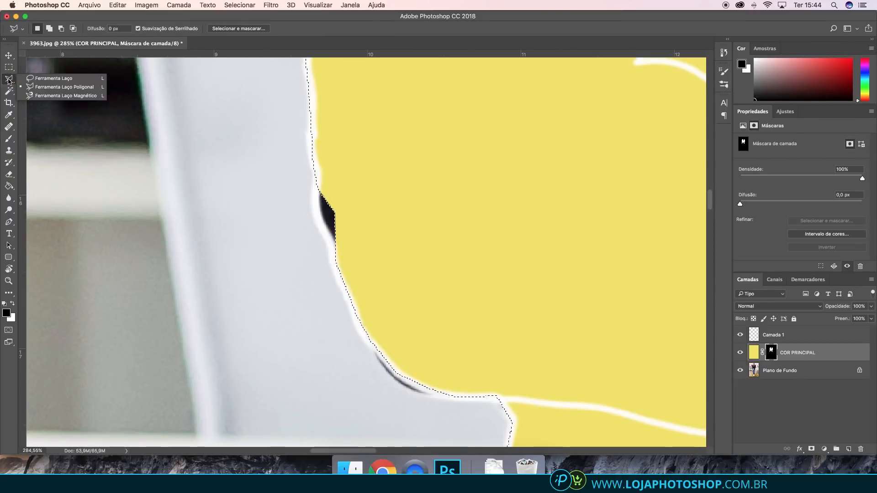
{"action": "left_click", "coordinate": [27, 87]}
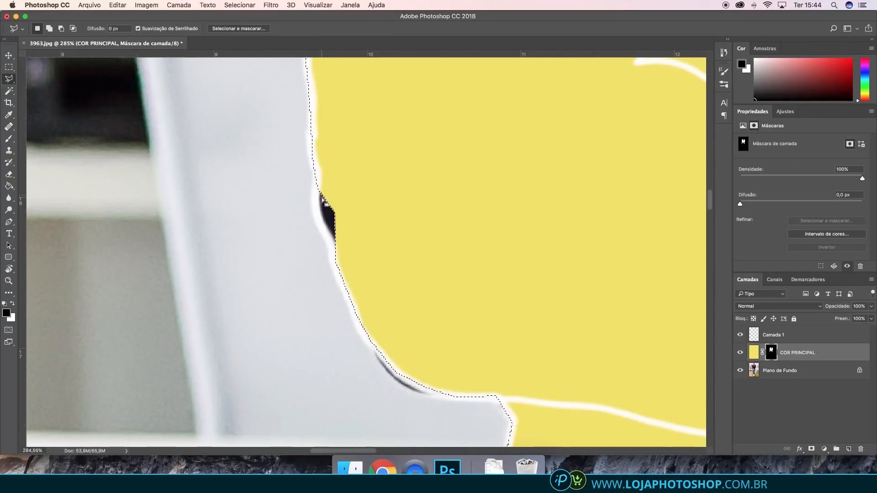
{"action": "key", "text": "alt"}
{"action": "left_click", "coordinate": [317, 186], "text": "alt"}
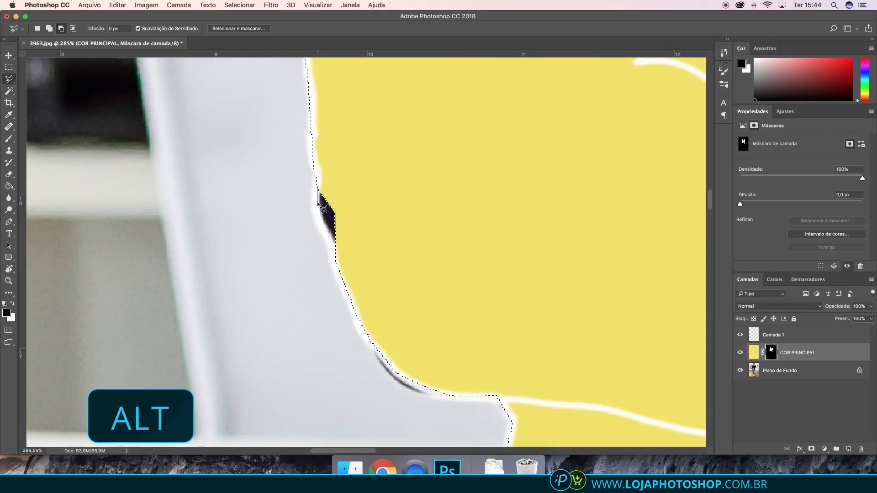
{"action": "left_click", "coordinate": [338, 262]}
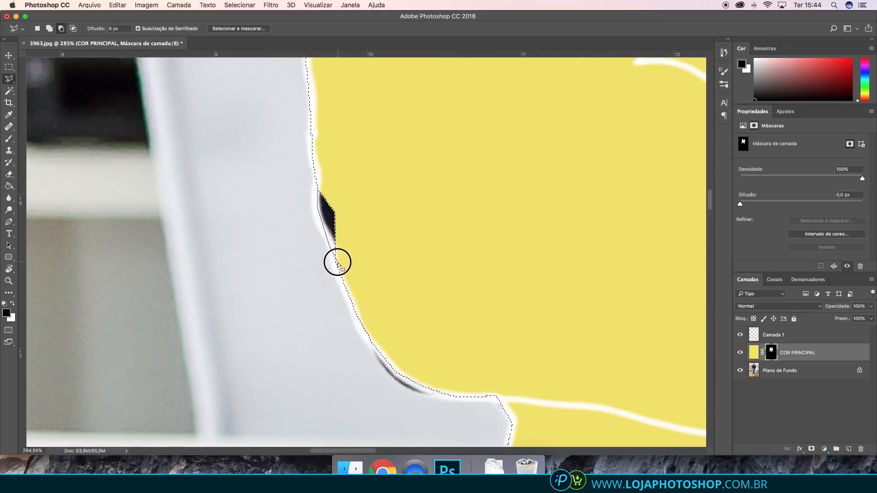
{"action": "double_click", "coordinate": [352, 168]}
{"action": "scroll", "coordinate": [355, 188], "scroll_direction": "down", "scroll_amount": 3}
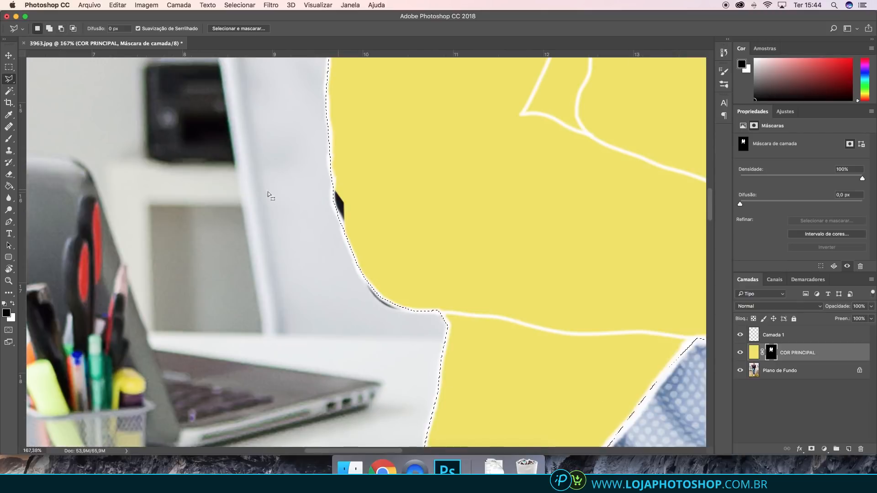
Invert the selection, reveal the yellow in the sleeve-edge gap on the mask with a white 125 px brush, and deselect.
{"action": "left_click", "coordinate": [9, 139]}
{"action": "key", "text": "ctrl+shift+i"}
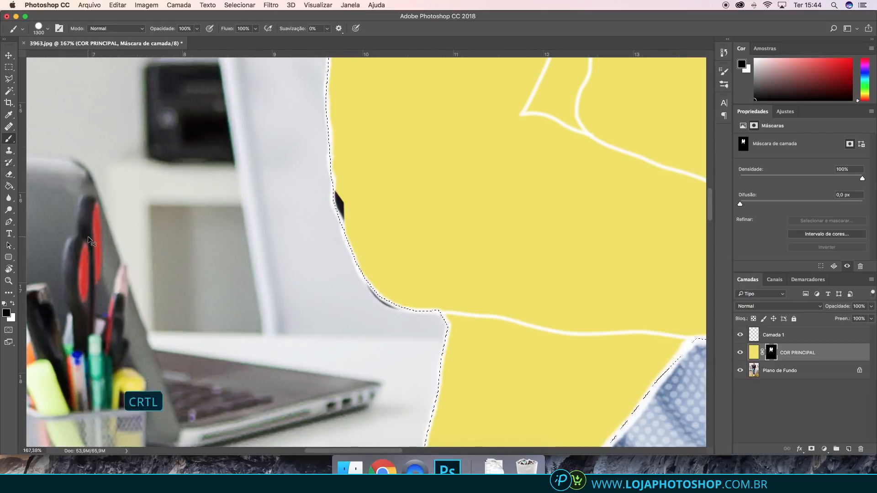
{"action": "left_click", "coordinate": [12, 305]}
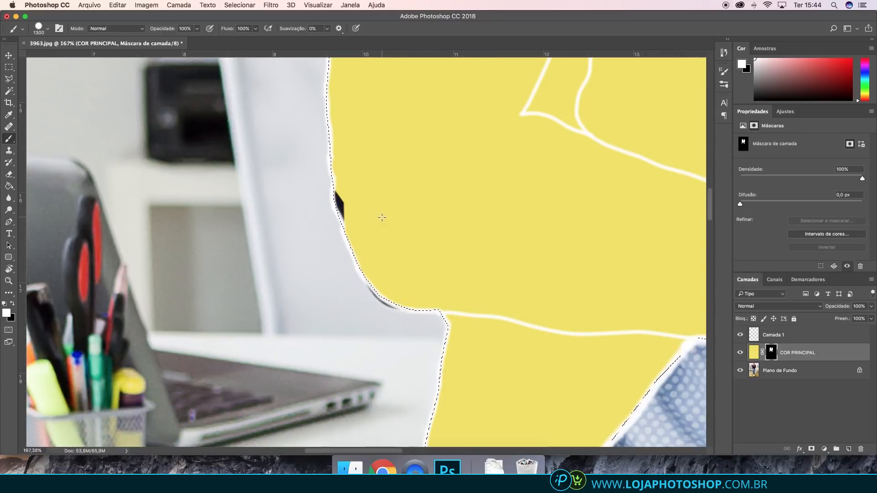
{"action": "key", "text": "bracketleft"}
{"action": "key", "text": "bracketleft"}
{"action": "key", "text": "bracketleft"}
{"action": "key", "text": "bracketleft"}
{"action": "key", "text": "bracketleft"}
{"action": "key", "text": "bracketleft"}
{"action": "key", "text": "bracketleft"}
{"action": "key", "text": "bracketleft"}
{"action": "key", "text": "bracketleft"}
{"action": "key", "text": "bracketleft"}
{"action": "key", "text": "bracketleft"}
{"action": "key", "text": "bracketleft"}
{"action": "key", "text": "bracketleft"}
{"action": "key", "text": "bracketleft"}
{"action": "key", "text": "bracketleft"}
{"action": "left_click", "coordinate": [354, 212]}
{"action": "key", "text": "super+d"}
{"action": "scroll", "coordinate": [376, 210], "scroll_direction": "down", "scroll_amount": 5}
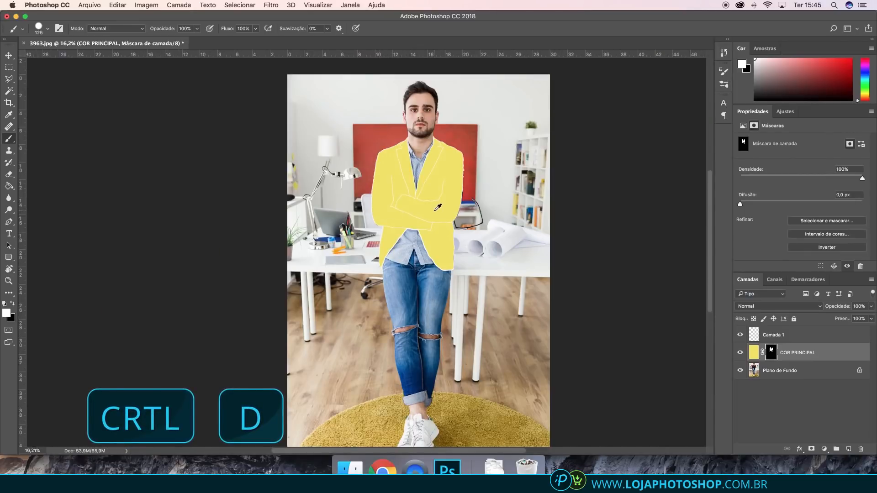
Give the outline layer Camada 1 a black (000000) Color Overlay.
{"action": "scroll", "coordinate": [437, 208], "scroll_direction": "up", "scroll_amount": 5}
{"action": "scroll", "coordinate": [438, 203], "scroll_direction": "down", "scroll_amount": 3}
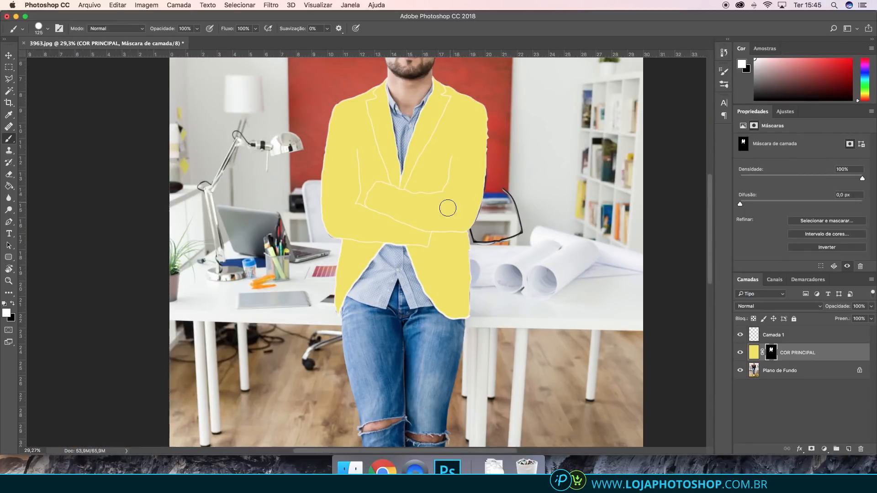
{"action": "scroll", "coordinate": [449, 206], "scroll_direction": "up", "scroll_amount": 3}
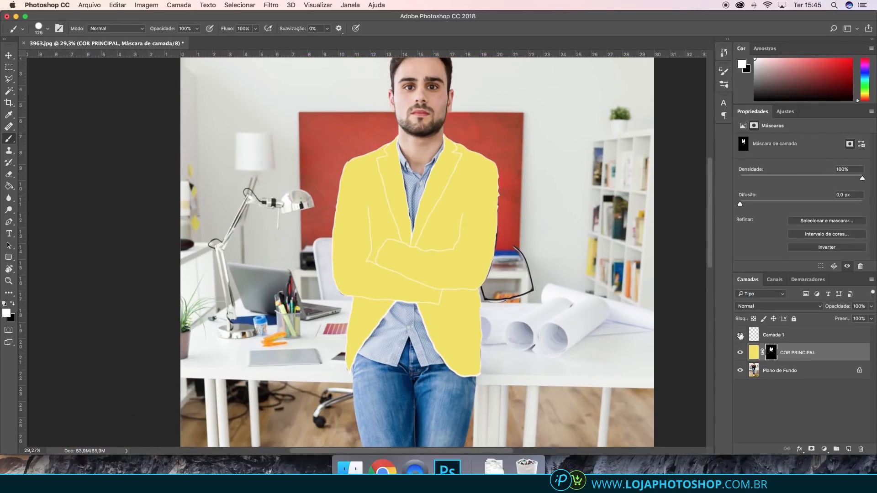
{"action": "left_click", "coordinate": [740, 336]}
{"action": "left_click", "coordinate": [741, 336]}
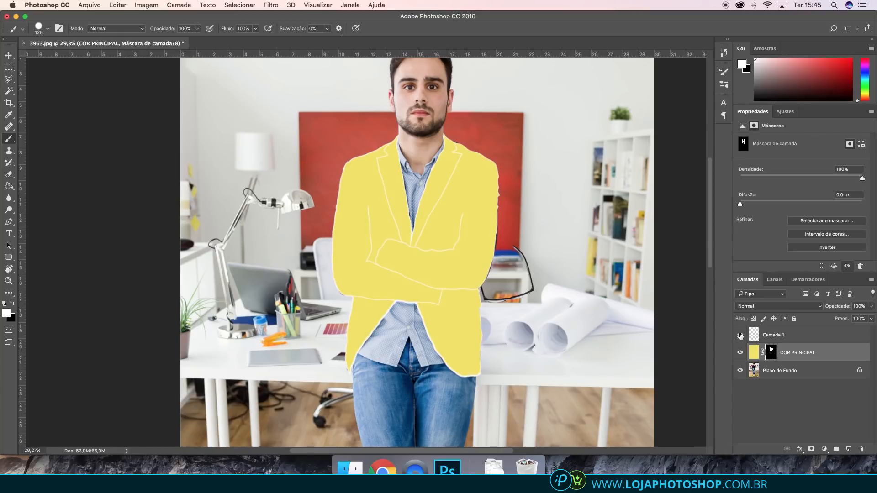
{"action": "double_click", "coordinate": [805, 335]}
{"action": "left_click", "coordinate": [489, 247]}
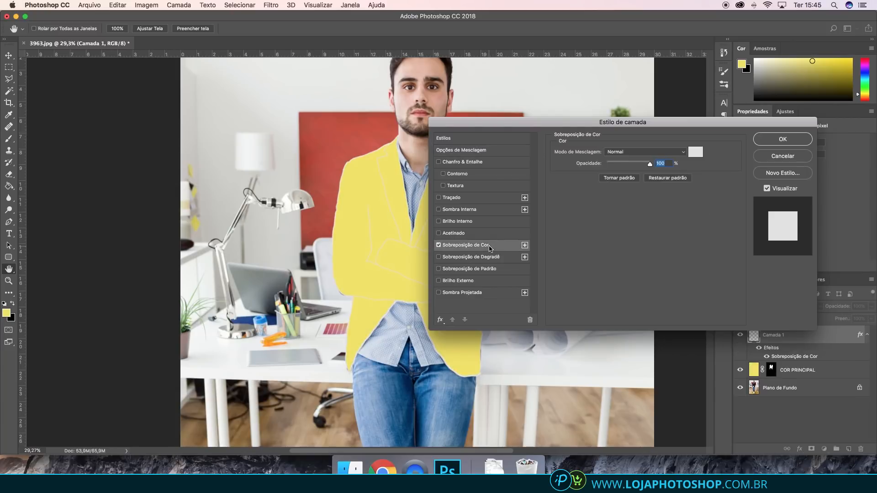
{"action": "left_click", "coordinate": [695, 152]}
{"action": "mouse_move", "coordinate": [524, 233]}
{"action": "left_mouse_down"}
{"action": "mouse_move", "coordinate": [476, 283]}
{"action": "mouse_move", "coordinate": [475, 273]}
{"action": "left_mouse_up"}
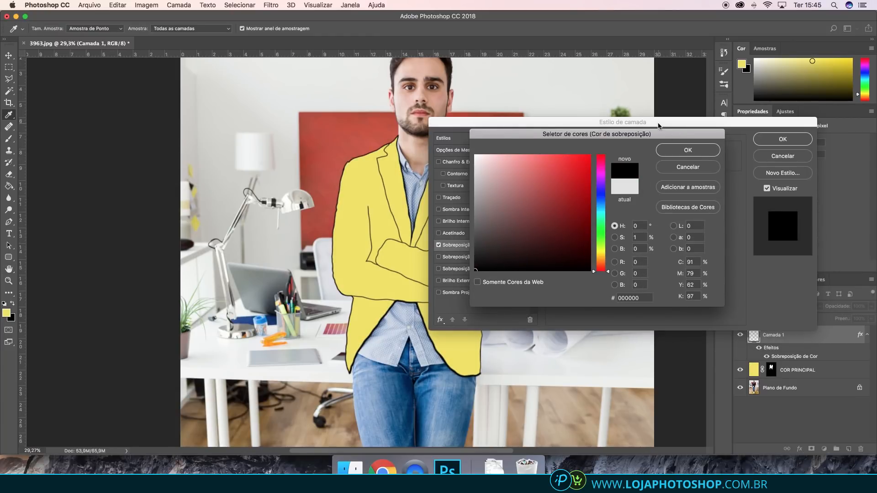
{"action": "left_click", "coordinate": [681, 146]}
{"action": "left_click", "coordinate": [782, 138]}
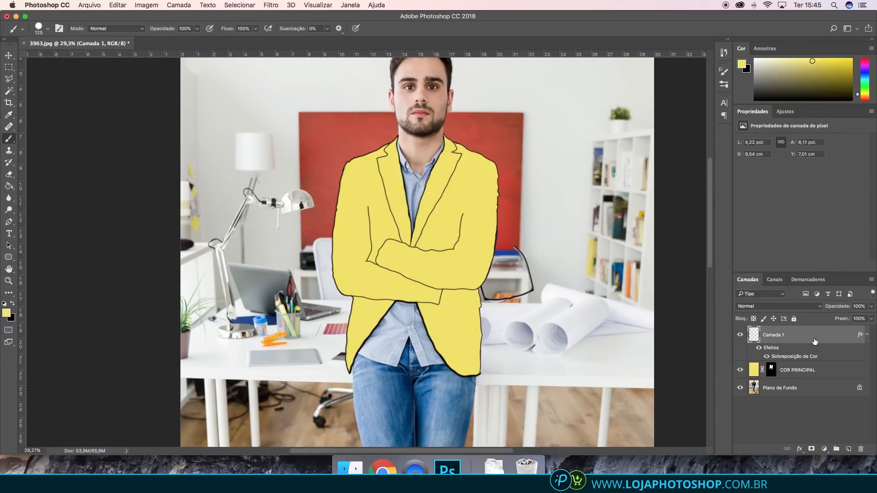
Try yellow and dark olive tones such as 4f4b25 for the outline layer's Color Overlay and return it to black.
{"action": "double_click", "coordinate": [815, 341]}
{"action": "left_click", "coordinate": [492, 247]}
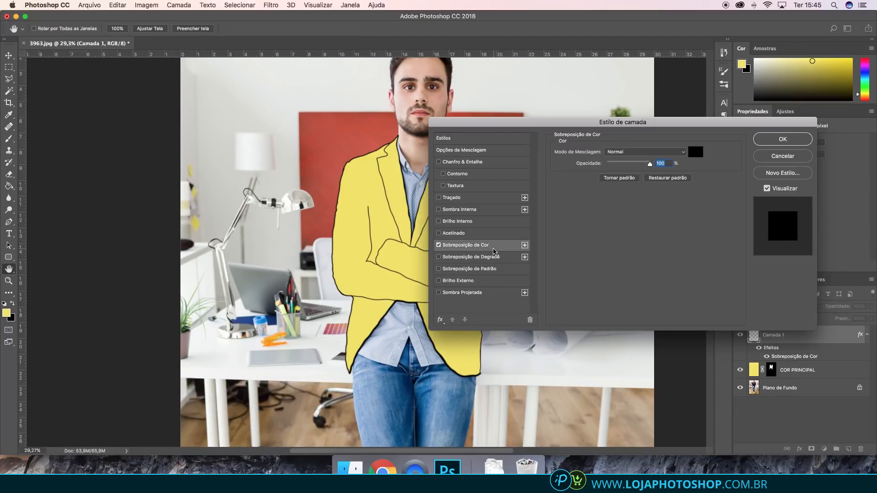
{"action": "left_click_drag", "start_coordinate": [520, 124], "coordinate": [633, 92]}
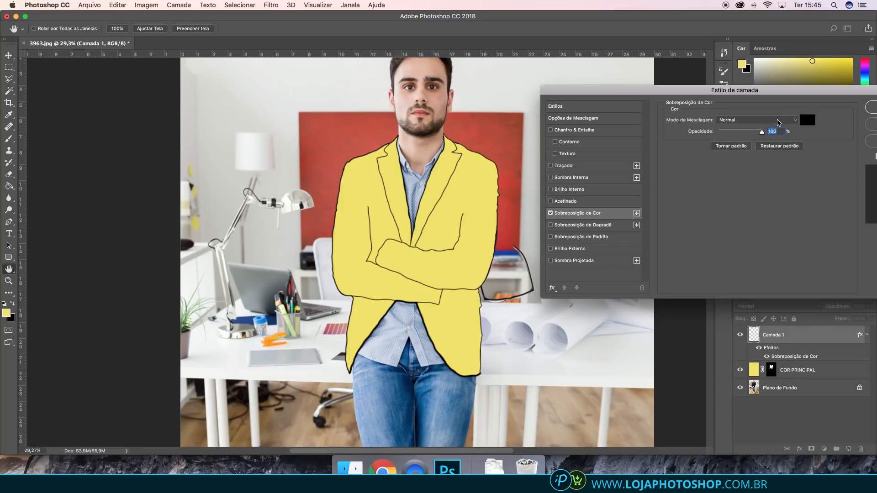
{"action": "left_click", "coordinate": [807, 120]}
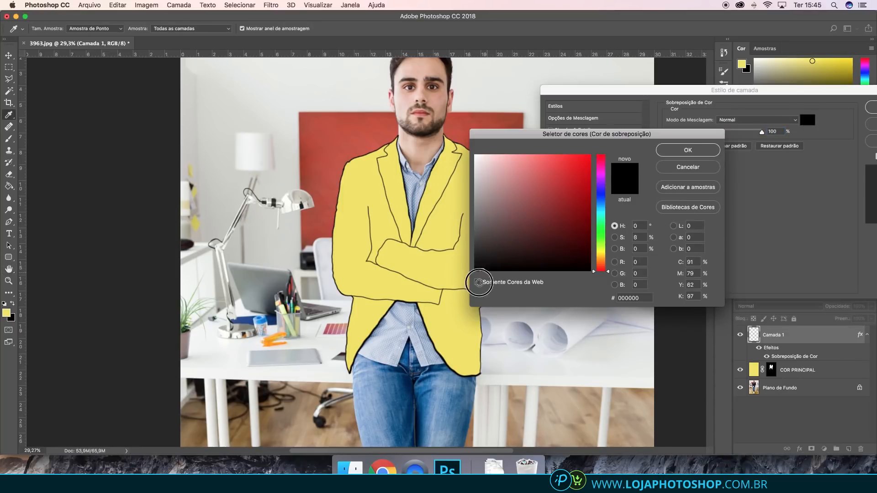
{"action": "left_click", "coordinate": [440, 234]}
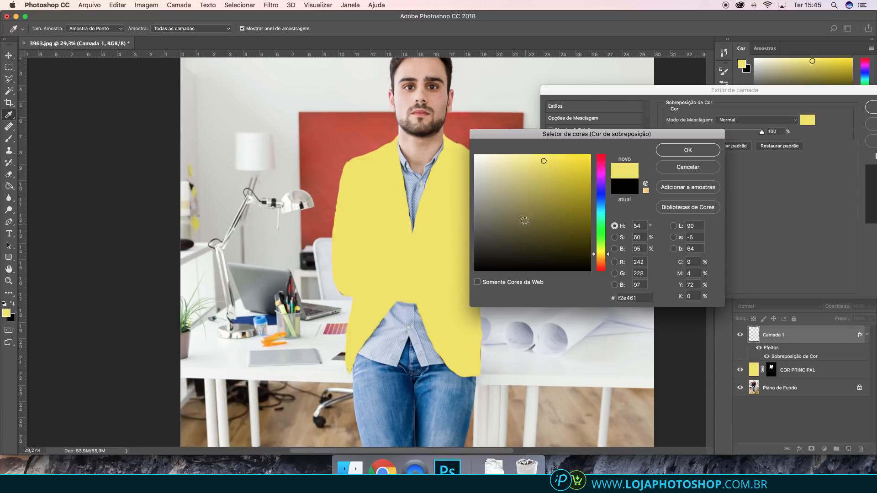
{"action": "left_click", "coordinate": [537, 209]}
{"action": "left_click", "coordinate": [541, 222]}
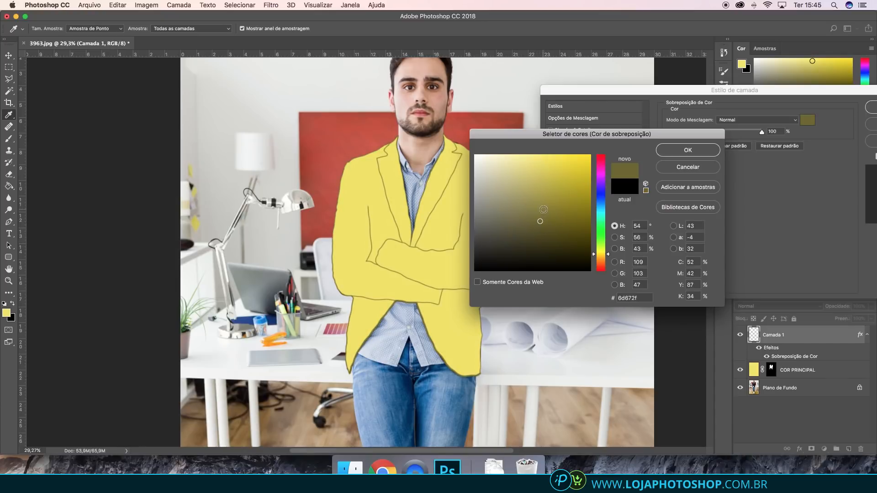
{"action": "left_click_drag", "start_coordinate": [540, 222], "coordinate": [536, 235]}
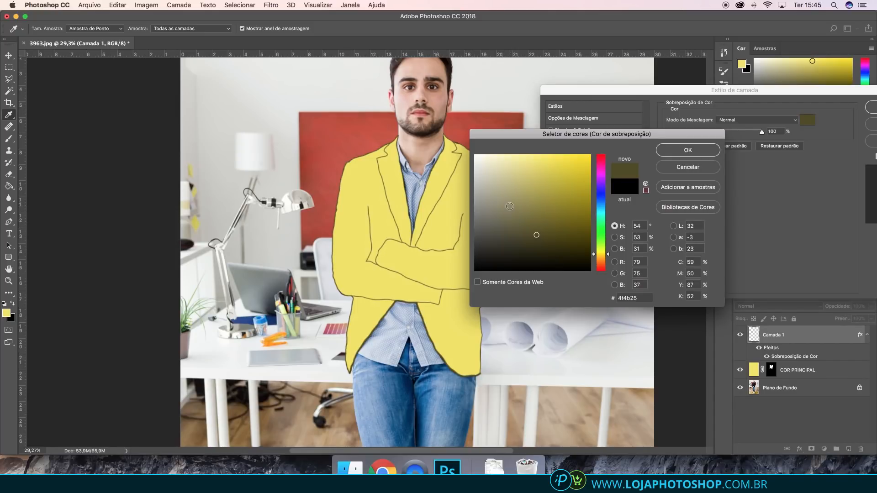
{"action": "scroll", "coordinate": [509, 205], "scroll_direction": "up", "scroll_amount": 2}
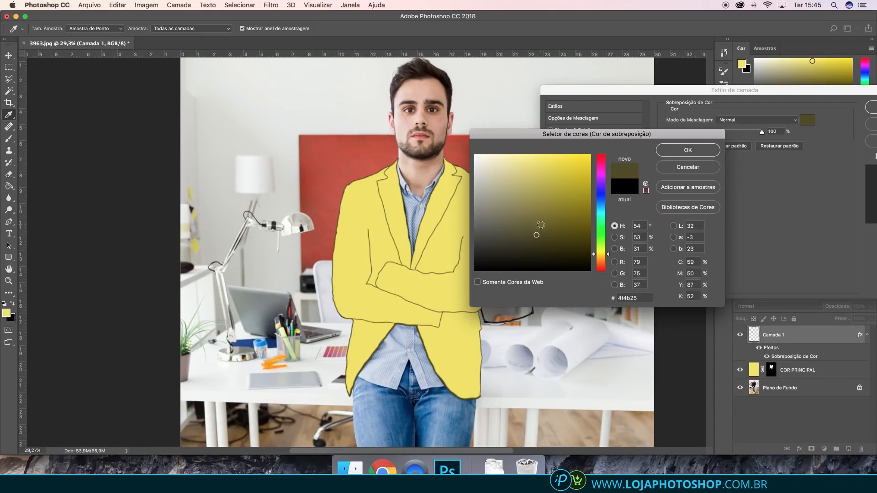
{"action": "left_click", "coordinate": [625, 186]}
{"action": "left_click", "coordinate": [709, 150]}
{"action": "left_click", "coordinate": [869, 108]}
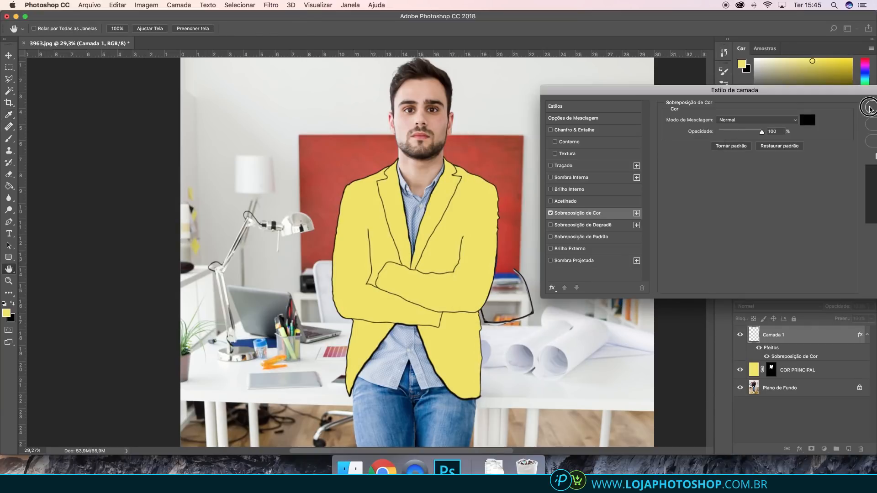
Toggle the yellow COR PRINCIPAL layer to compare it with the original jacket, and leave it hidden.
{"action": "left_click", "coordinate": [740, 370]}
{"action": "left_click", "coordinate": [740, 370]}
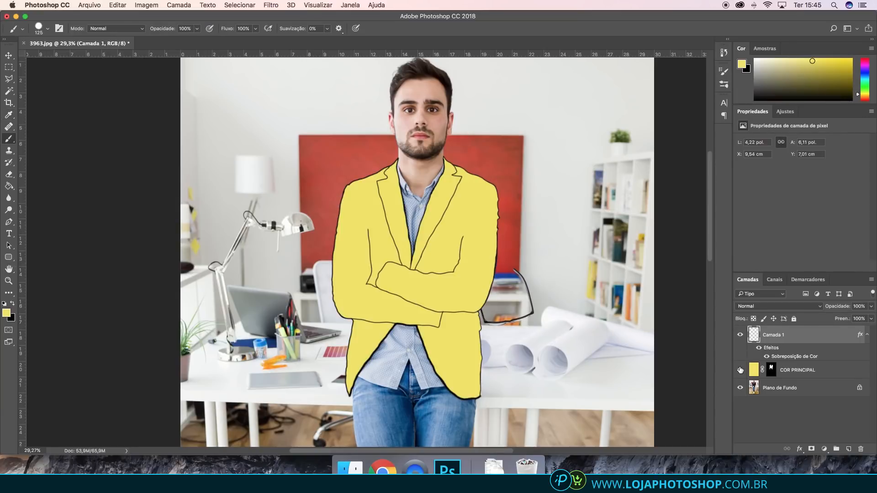
{"action": "left_click", "coordinate": [740, 370]}
{"action": "left_click", "coordinate": [740, 370]}
{"action": "left_click", "coordinate": [740, 370]}
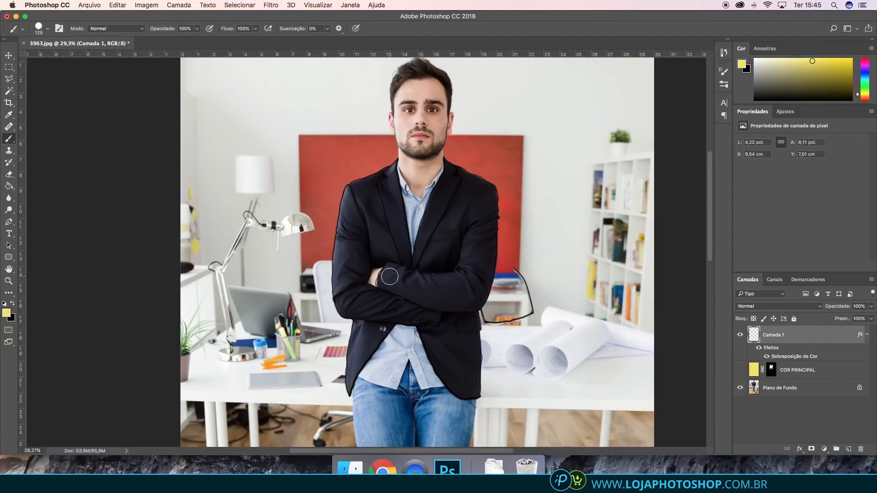
Select the bare skin of the wrist between the folded sleeves with the Polygonal Lasso, closing the outline at its starting point.
{"action": "scroll", "coordinate": [384, 283], "scroll_direction": "up", "scroll_amount": 5}
{"action": "scroll", "coordinate": [384, 284], "scroll_direction": "up", "scroll_amount": 5}
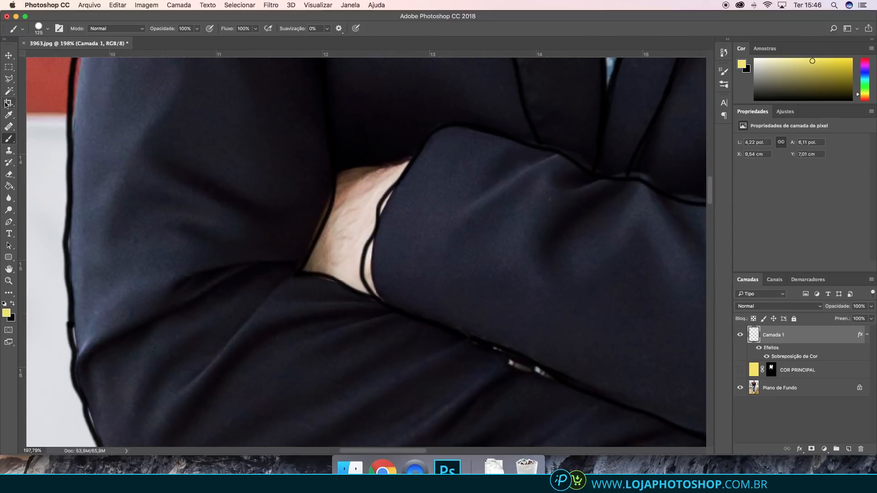
{"action": "left_click", "coordinate": [8, 79]}
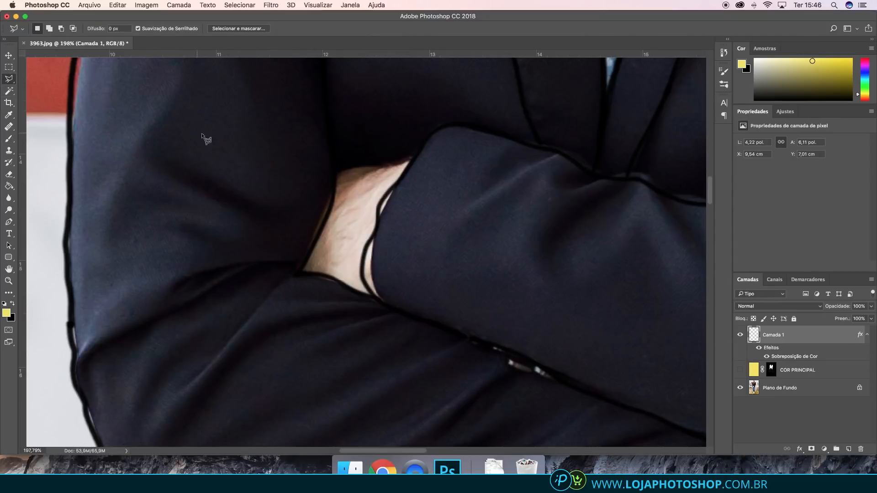
{"action": "left_click", "coordinate": [335, 172]}
{"action": "left_click", "coordinate": [350, 169]}
{"action": "left_click", "coordinate": [413, 158]}
{"action": "left_click", "coordinate": [379, 204]}
{"action": "left_click", "coordinate": [378, 220]}
{"action": "left_click", "coordinate": [372, 235]}
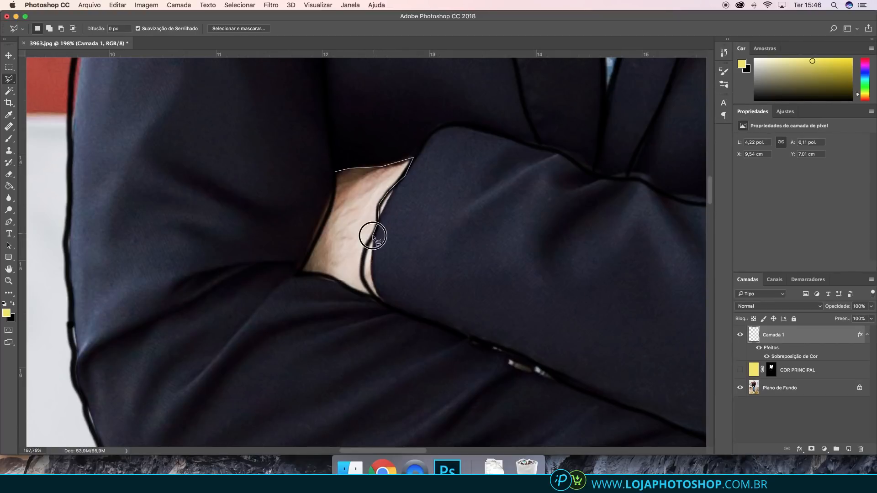
{"action": "left_click", "coordinate": [362, 252]}
{"action": "left_click", "coordinate": [364, 274]}
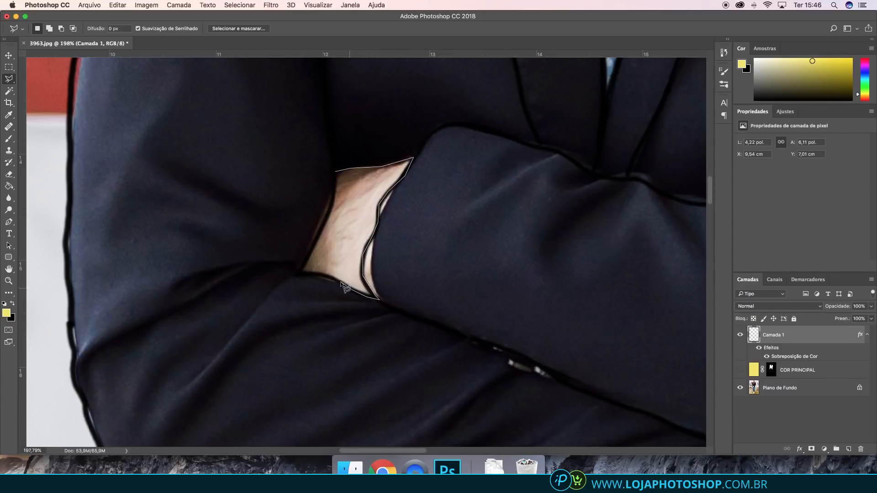
{"action": "left_click", "coordinate": [323, 275]}
{"action": "left_click", "coordinate": [294, 273]}
{"action": "left_click", "coordinate": [330, 209]}
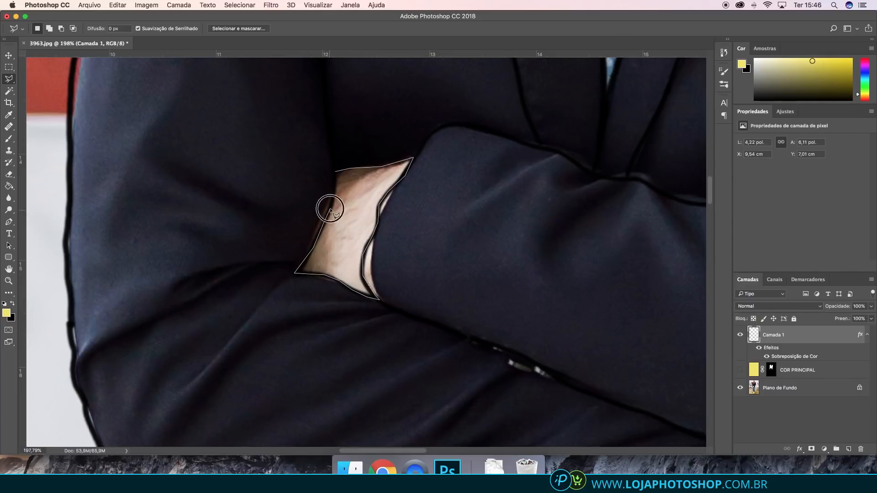
{"action": "left_click", "coordinate": [336, 172]}
Mask the bare wrist out of the visible COR PRINCIPAL layer by painting black on its mask inside the selection, and deselect.
{"action": "left_click", "coordinate": [740, 370]}
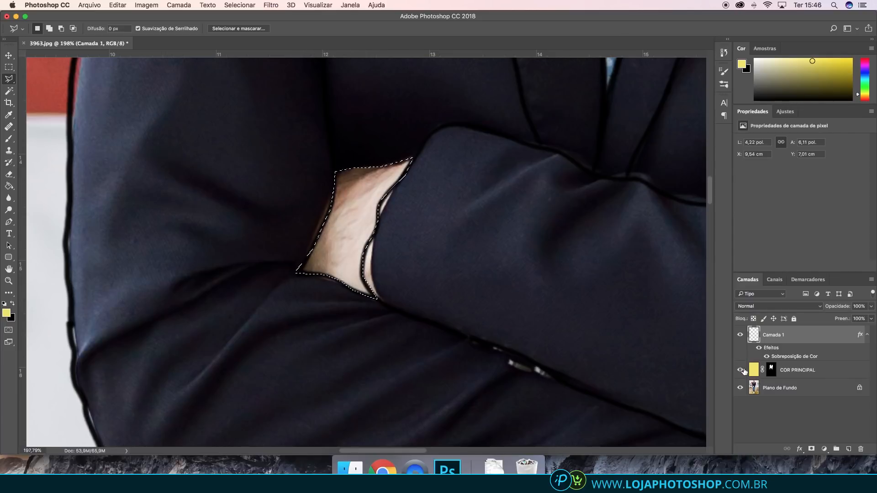
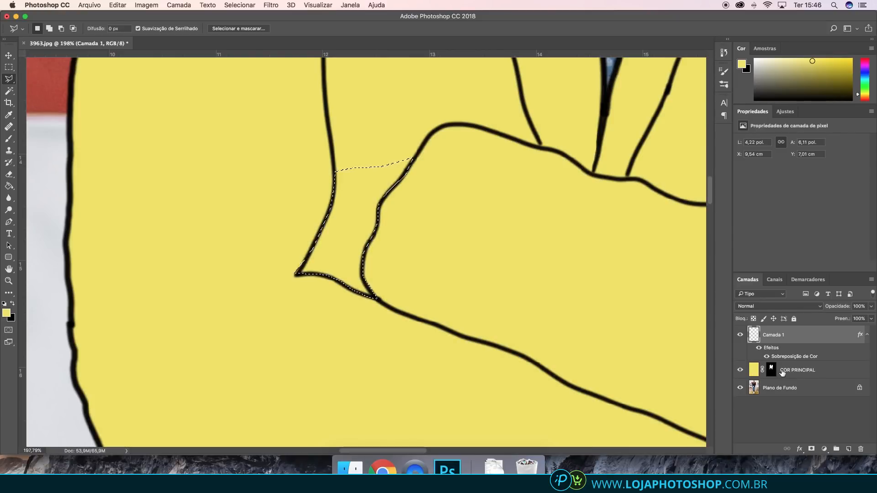
{"action": "left_click", "coordinate": [772, 370]}
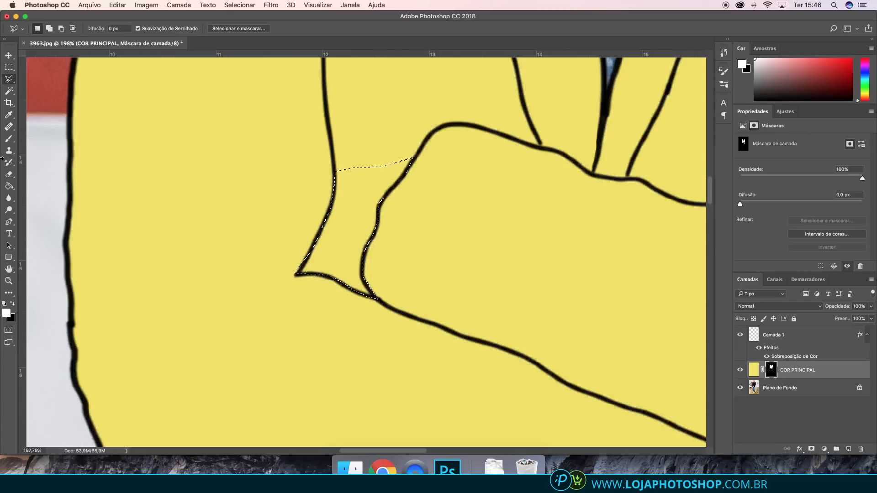
{"action": "left_click", "coordinate": [9, 139]}
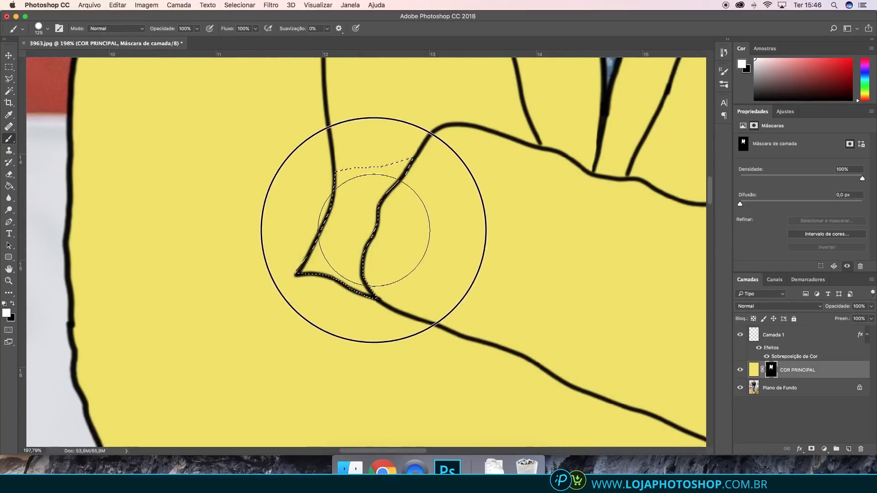
{"action": "key", "text": "x"}
{"action": "left_click_drag", "start_coordinate": [370, 201], "coordinate": [345, 245]}
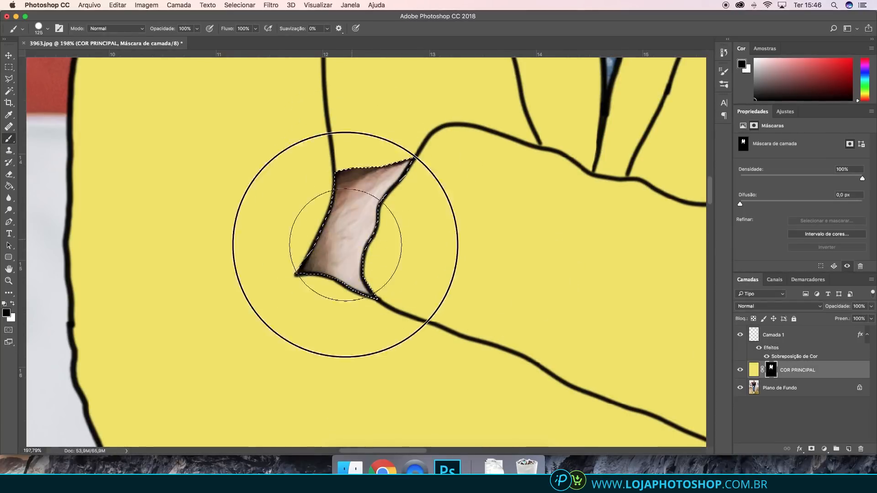
{"action": "scroll", "coordinate": [345, 244], "scroll_direction": "down", "scroll_amount": 10}
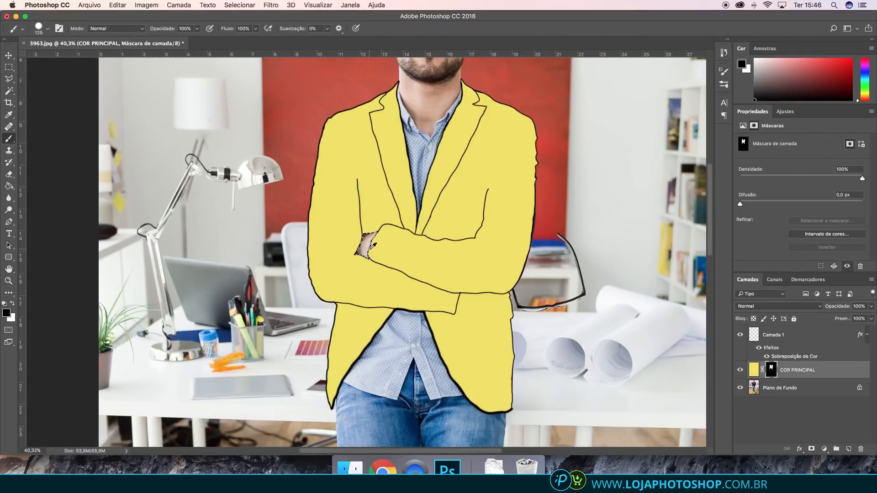
{"action": "key", "text": "ctrl+d"}
{"action": "scroll", "coordinate": [369, 204], "scroll_direction": "down", "scroll_amount": 5}
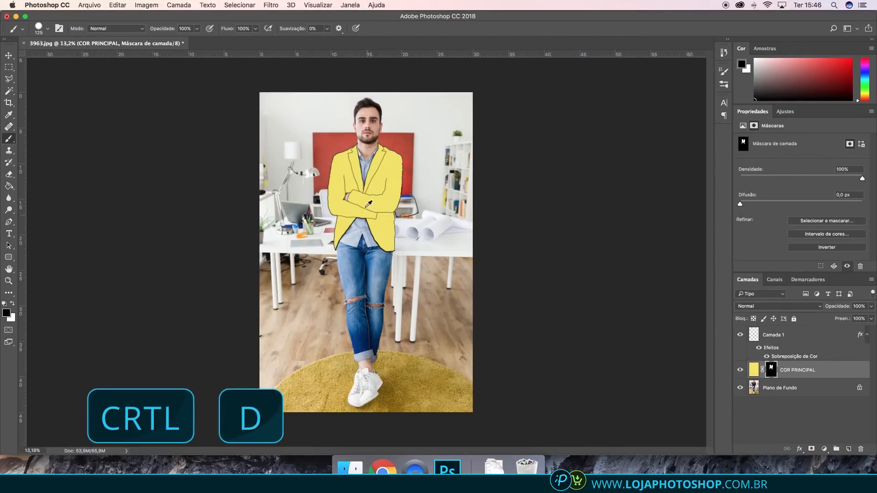
Compare the jacket with and without the yellow COR PRINCIPAL layer, and leave that layer hidden.
{"action": "scroll", "coordinate": [369, 204], "scroll_direction": "up", "scroll_amount": 4}
{"action": "scroll", "coordinate": [446, 245], "scroll_direction": "up", "scroll_amount": 2}
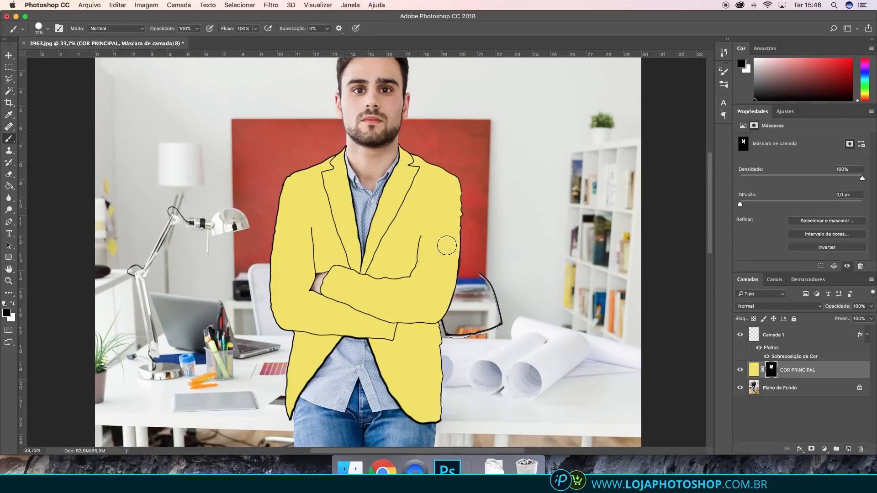
{"action": "left_click", "coordinate": [739, 369]}
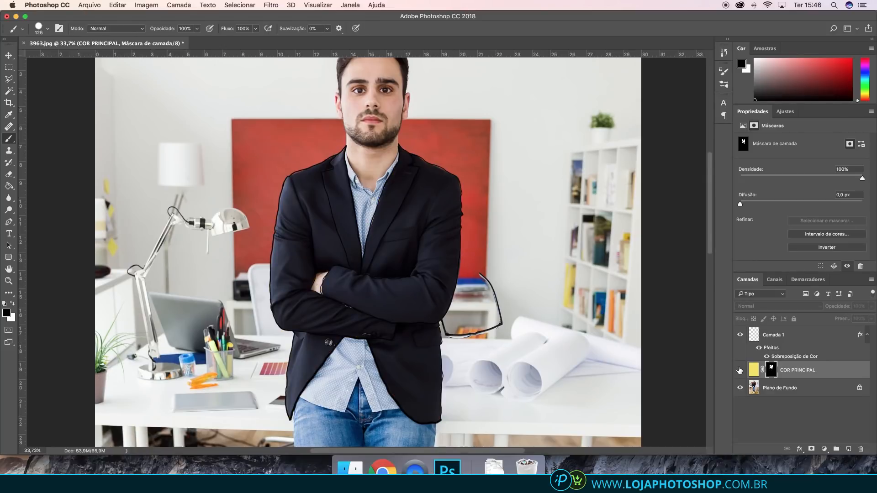
{"action": "left_click", "coordinate": [739, 370]}
{"action": "left_click", "coordinate": [740, 370]}
Add a new layer above COR PRINCIPAL and name it COR DETALHES ESCUROS.
{"action": "scroll", "coordinate": [315, 233], "scroll_direction": "up", "scroll_amount": 4}
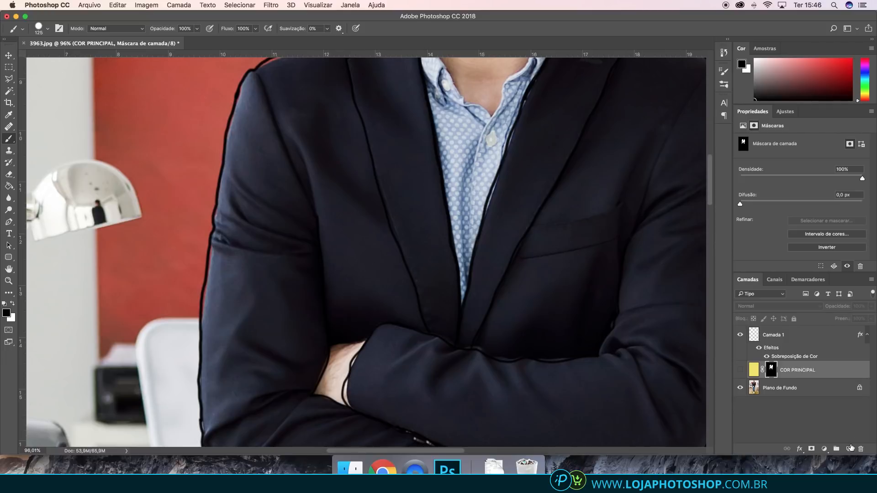
{"action": "left_click", "coordinate": [849, 449]}
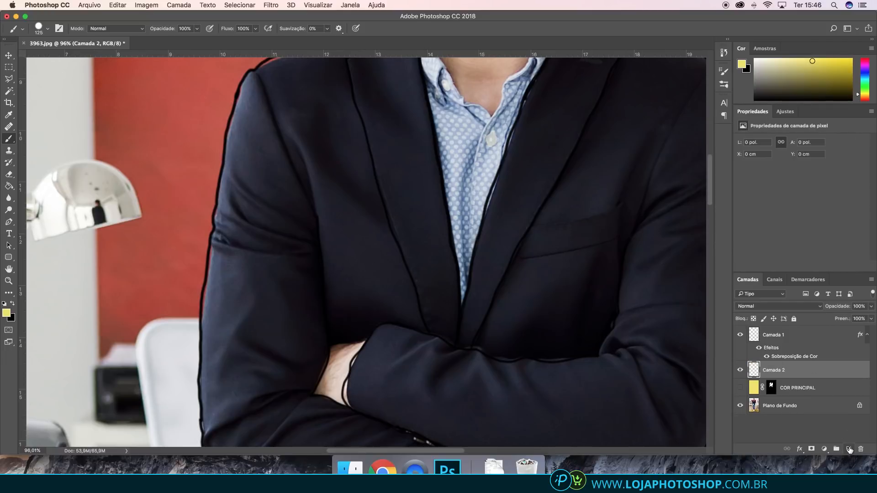
{"action": "double_click", "coordinate": [780, 370]}
{"action": "type", "text": "COR DETALHES ESCUROS"}
{"action": "key", "text": "Return"}
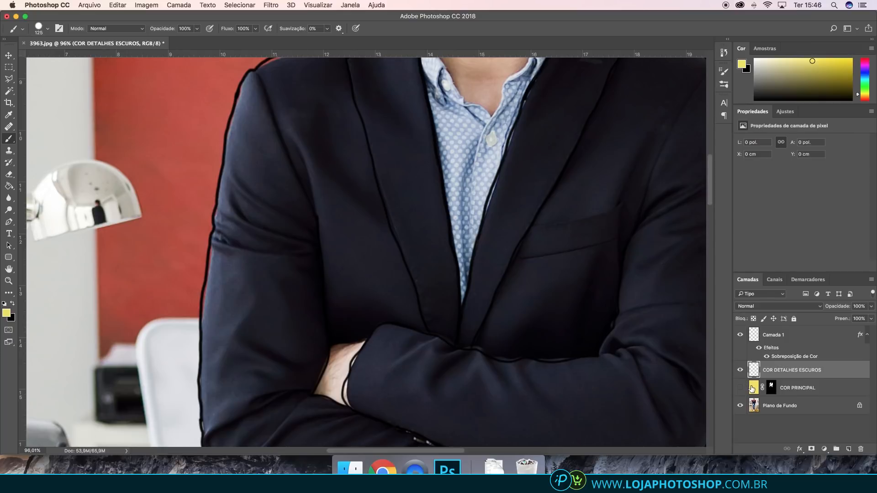
Set the foreground colour to a darker olive tone of the jacket's yellow and make COR DETALHES ESCUROS the active layer.
{"action": "left_click", "coordinate": [752, 389]}
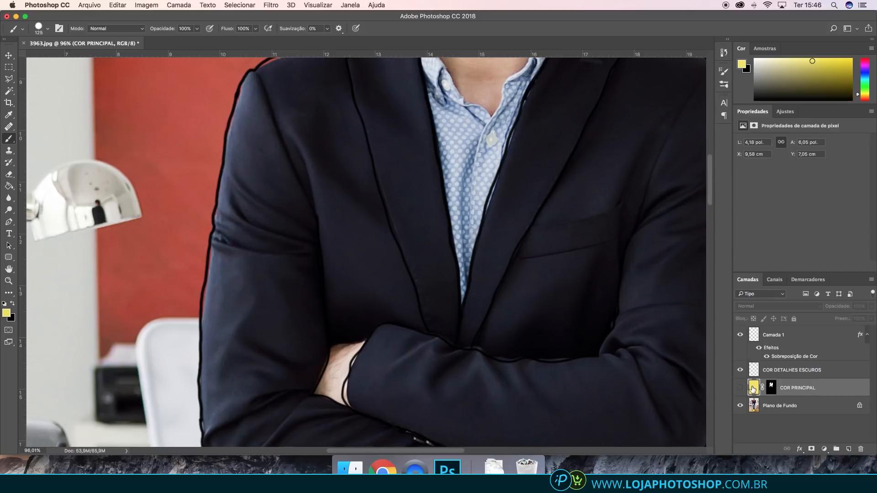
{"action": "left_click", "coordinate": [739, 388]}
{"action": "left_click", "coordinate": [740, 388]}
{"action": "left_click", "coordinate": [4, 314]}
{"action": "left_click_drag", "start_coordinate": [543, 162], "coordinate": [548, 191]}
{"action": "left_click", "coordinate": [660, 151]}
{"action": "key", "text": "alt+bracketright"}
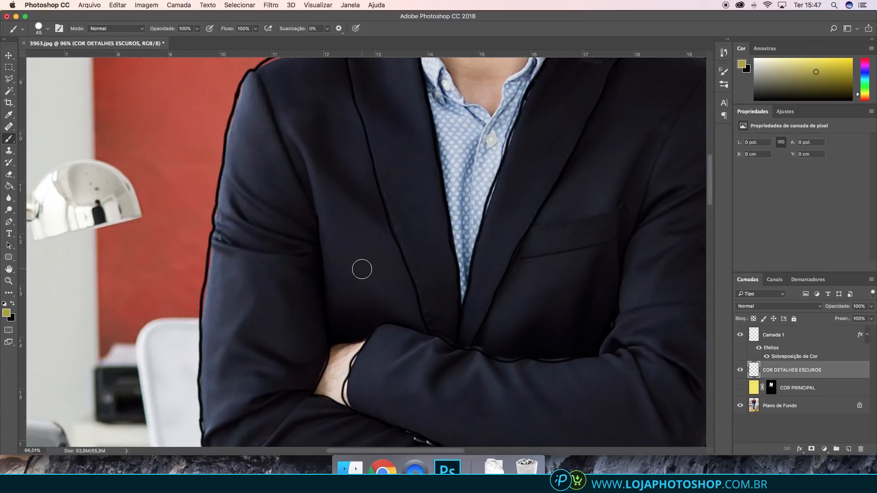
Trace the chest pocket's upper, side and lower edges with a 9 px brush on COR DETALHES ESCUROS, redoing the upper and side strokes.
{"action": "key", "text": "bracketleft"}
{"action": "key", "text": "bracketleft"}
{"action": "key", "text": "bracketleft"}
{"action": "left_click_drag", "start_coordinate": [514, 261], "coordinate": [616, 240]}
{"action": "mouse_move", "coordinate": [535, 227]}
{"action": "left_mouse_down"}
{"action": "mouse_move", "coordinate": [614, 212]}
{"action": "mouse_move", "coordinate": [617, 242]}
{"action": "left_mouse_up"}
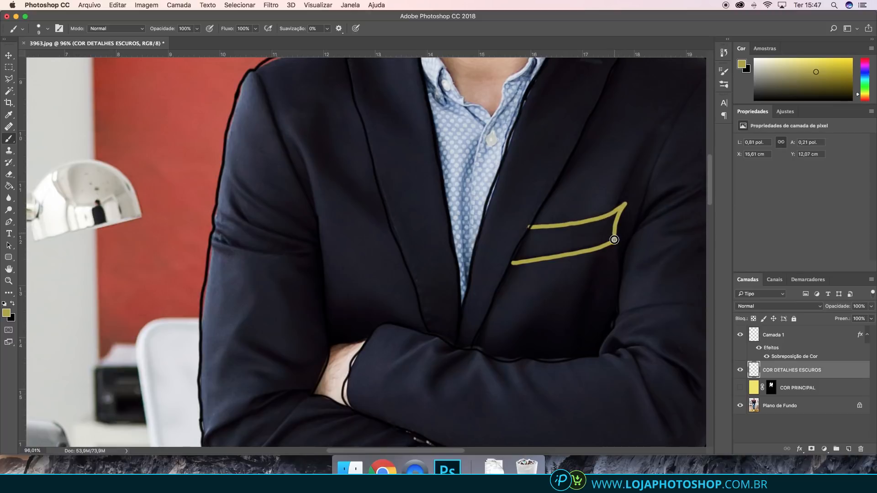
{"action": "key", "text": "super+z"}
{"action": "left_click_drag", "start_coordinate": [620, 208], "coordinate": [617, 241]}
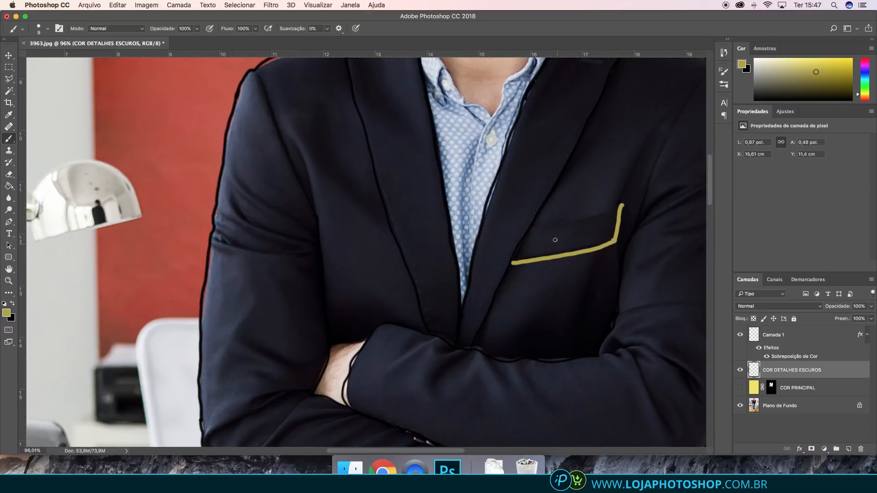
{"action": "left_click_drag", "start_coordinate": [530, 229], "coordinate": [619, 206]}
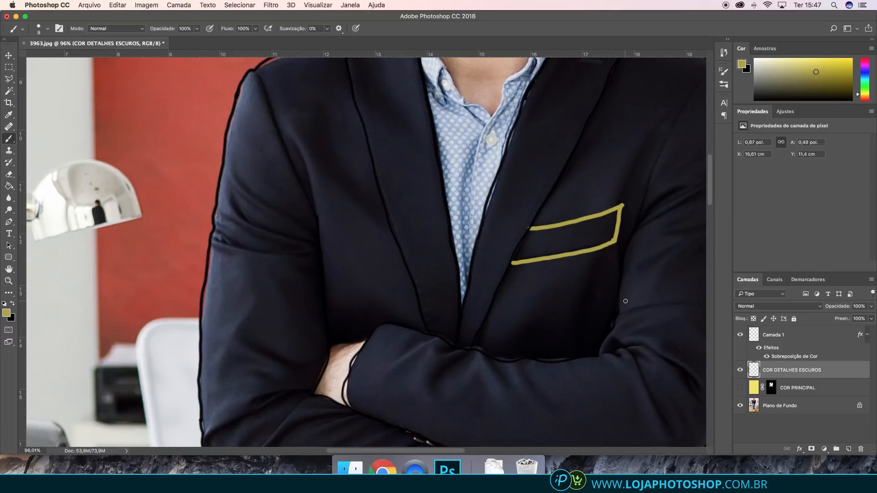
Trace the jacket's front button and the small buttons on both sleeve cuffs in the olive detail colour.
{"action": "scroll", "coordinate": [625, 301], "scroll_direction": "down", "scroll_amount": 5}
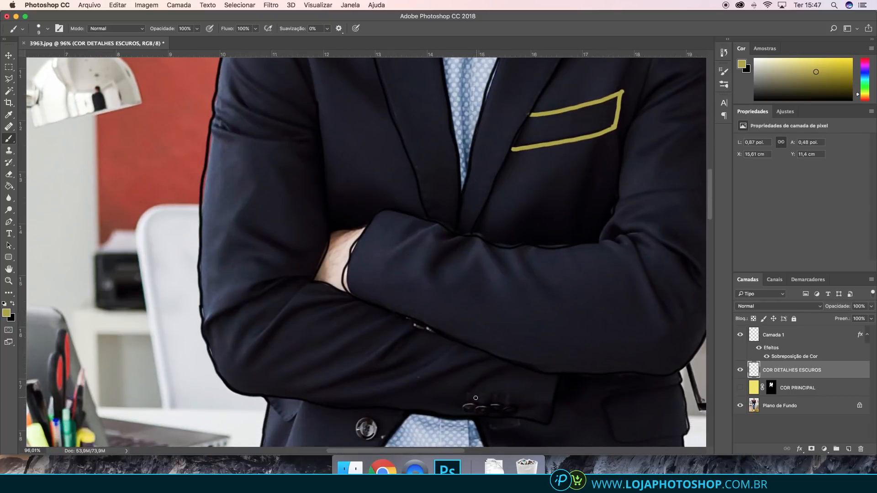
{"action": "scroll", "coordinate": [434, 402], "scroll_direction": "down", "scroll_amount": 4}
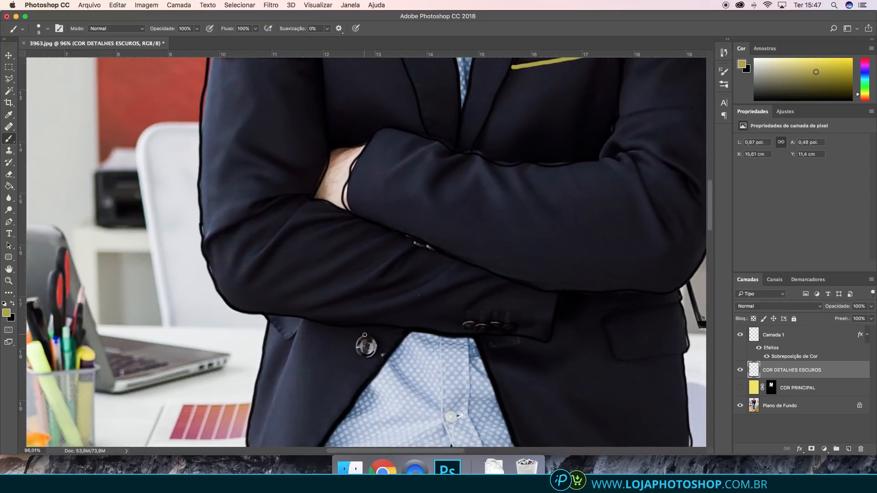
{"action": "mouse_move", "coordinate": [365, 337]}
{"action": "left_mouse_down"}
{"action": "mouse_move", "coordinate": [358, 353]}
{"action": "mouse_move", "coordinate": [371, 357]}
{"action": "mouse_move", "coordinate": [379, 340]}
{"action": "mouse_move", "coordinate": [357, 341]}
{"action": "mouse_move", "coordinate": [365, 358]}
{"action": "mouse_move", "coordinate": [363, 338]}
{"action": "left_mouse_up"}
{"action": "key", "text": "super+z"}
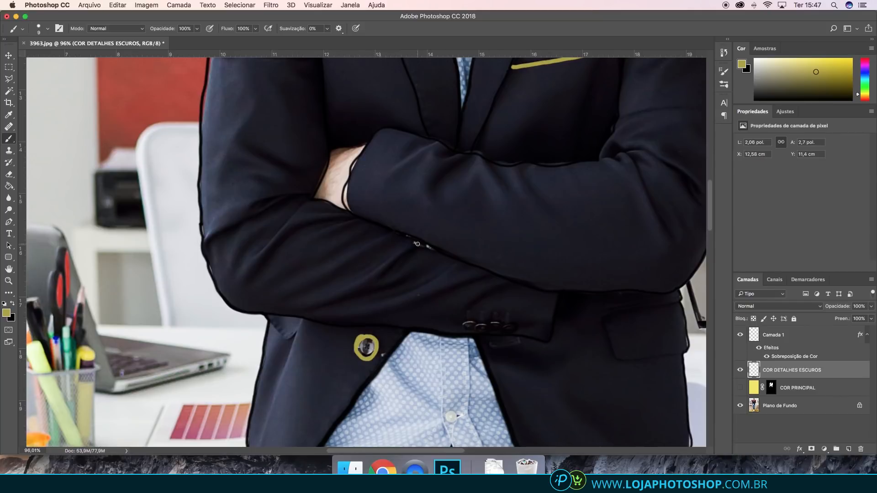
{"action": "left_click", "coordinate": [405, 236]}
{"action": "mouse_move", "coordinate": [469, 323]}
{"action": "left_mouse_down"}
{"action": "mouse_move", "coordinate": [511, 323]}
{"action": "mouse_move", "coordinate": [507, 330]}
{"action": "left_mouse_up"}
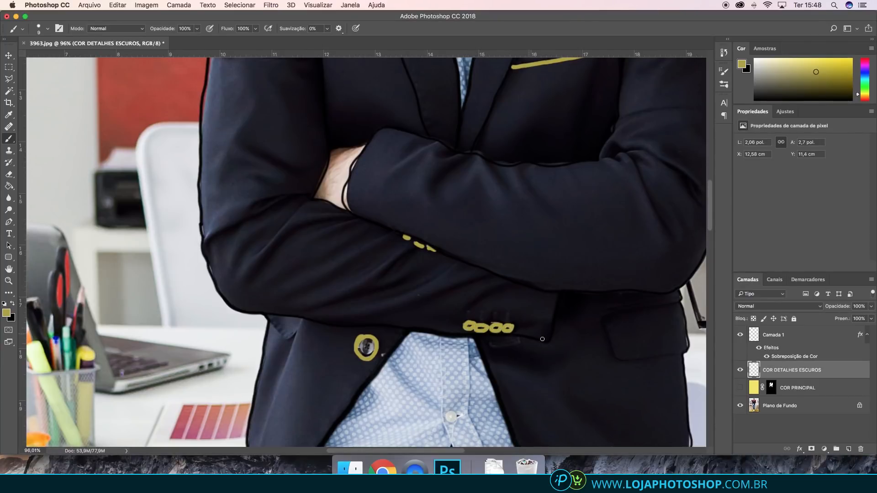
Outline the two lower pocket flaps of the jacket in the olive detail colour.
{"action": "mouse_move", "coordinate": [608, 325]}
{"action": "left_mouse_down"}
{"action": "mouse_move", "coordinate": [620, 360]}
{"action": "mouse_move", "coordinate": [682, 351]}
{"action": "left_mouse_up"}
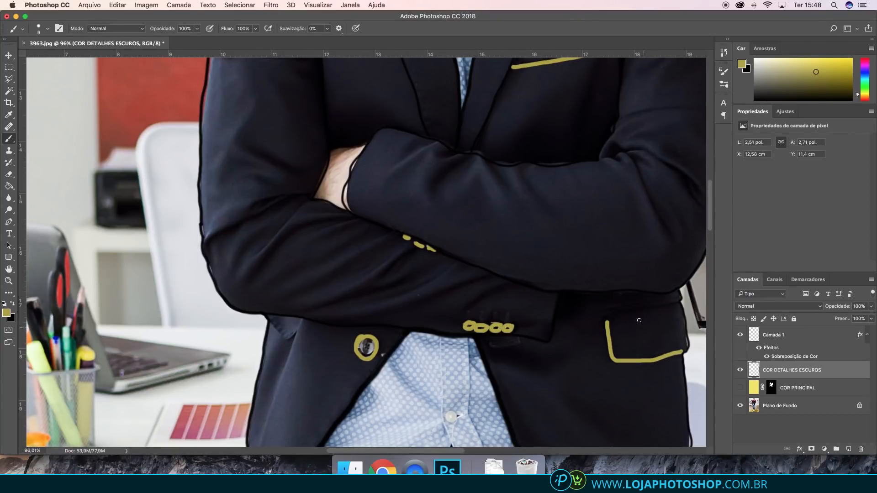
{"action": "left_click_drag", "start_coordinate": [610, 322], "coordinate": [682, 305]}
{"action": "mouse_move", "coordinate": [271, 320]}
{"action": "left_mouse_down"}
{"action": "mouse_move", "coordinate": [285, 339]}
{"action": "mouse_move", "coordinate": [306, 320]}
{"action": "left_mouse_up"}
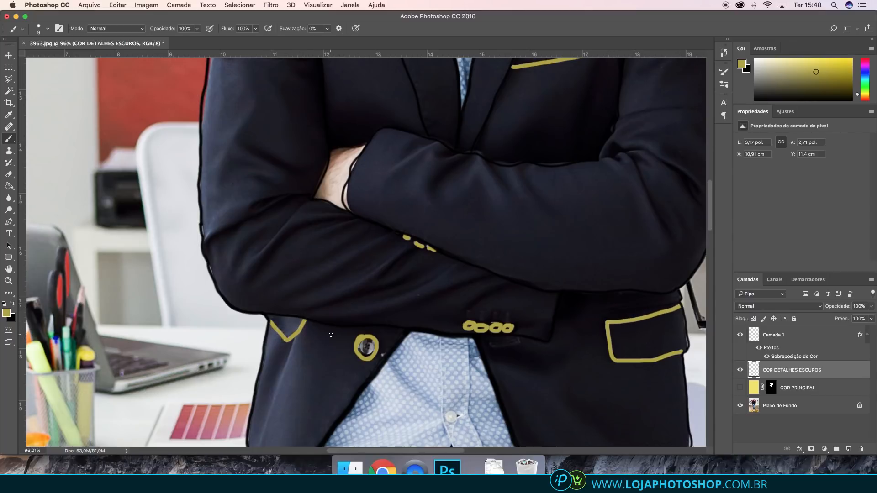
Show the COR PRINCIPAL layer and examine how the olive pocket and button lines look over the yellow jacket.
{"action": "left_click", "coordinate": [740, 387]}
{"action": "scroll", "coordinate": [407, 299], "scroll_direction": "down", "scroll_amount": 3}
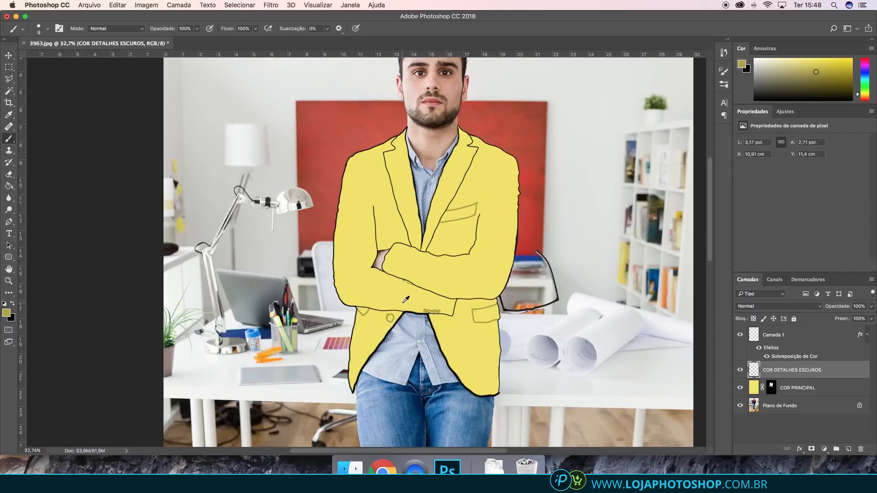
{"action": "scroll", "coordinate": [406, 297], "scroll_direction": "up", "scroll_amount": 2}
{"action": "scroll", "coordinate": [406, 299], "scroll_direction": "up", "scroll_amount": 2}
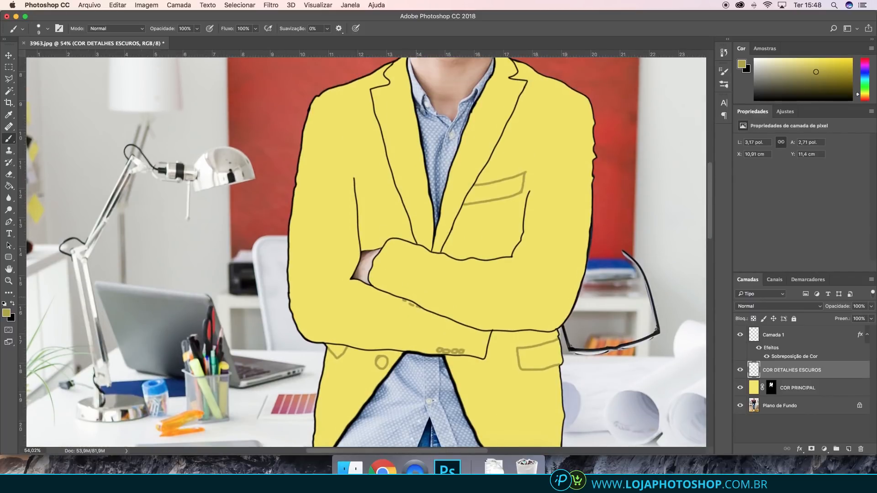
{"action": "scroll", "coordinate": [421, 292], "scroll_direction": "down", "scroll_amount": 3}
{"action": "scroll", "coordinate": [450, 290], "scroll_direction": "down", "scroll_amount": 2}
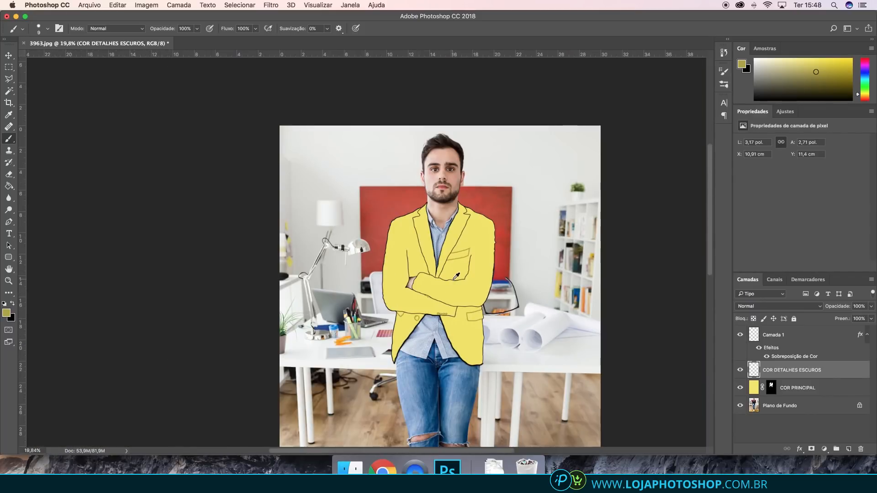
{"action": "scroll", "coordinate": [456, 276], "scroll_direction": "down", "scroll_amount": 2}
{"action": "scroll", "coordinate": [364, 174], "scroll_direction": "up", "scroll_amount": 2}
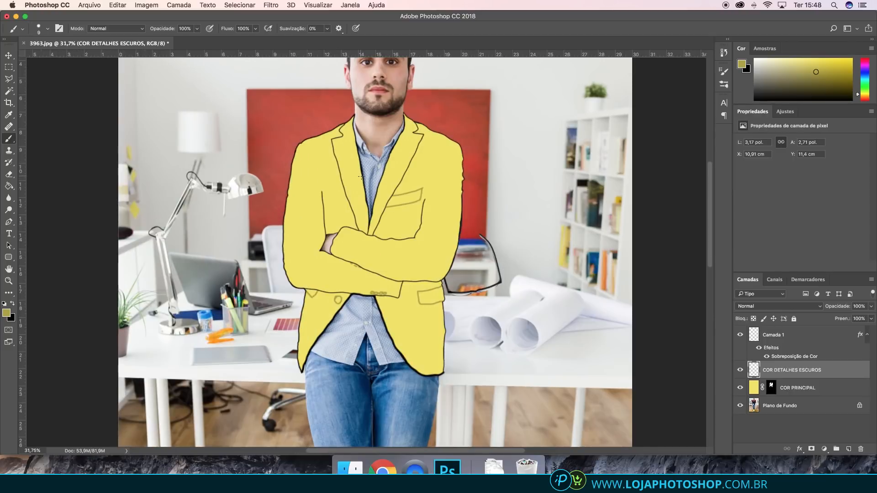
{"action": "scroll", "coordinate": [365, 184], "scroll_direction": "up", "scroll_amount": 3}
{"action": "scroll", "coordinate": [367, 216], "scroll_direction": "down", "scroll_amount": 2}
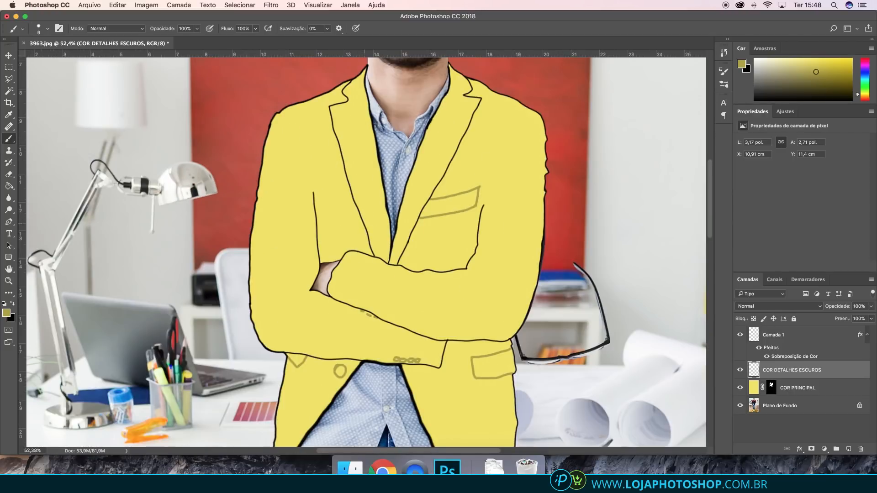
Toggle the COR DETALHES ESCUROS and COR PRINCIPAL layers for comparison, leaving the details shown and COR PRINCIPAL hidden.
{"action": "left_click", "coordinate": [739, 370]}
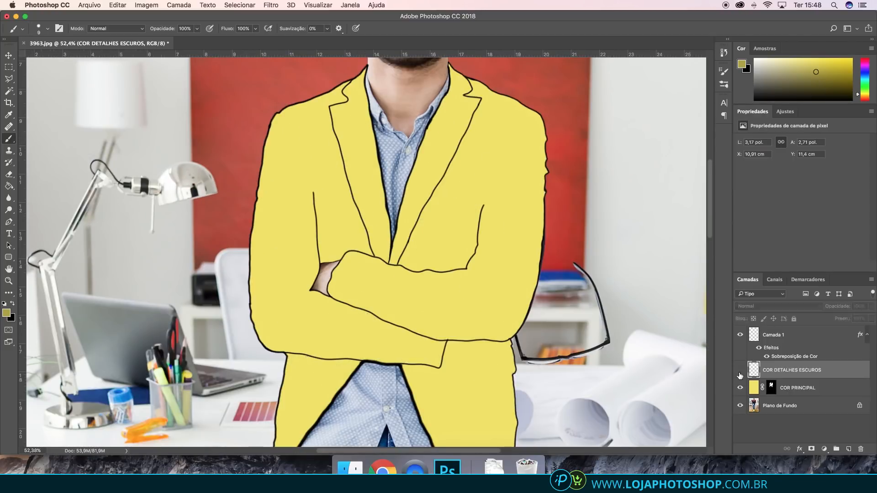
{"action": "left_click", "coordinate": [740, 370]}
{"action": "left_click", "coordinate": [741, 388]}
{"action": "left_click", "coordinate": [741, 387]}
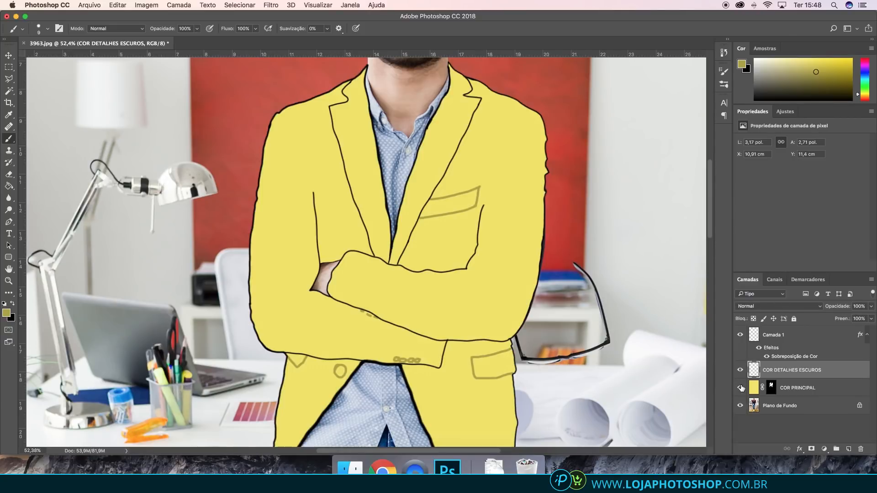
{"action": "left_click", "coordinate": [740, 388]}
{"action": "left_click", "coordinate": [740, 387]}
{"action": "left_click", "coordinate": [740, 388]}
Lower the brush hardness for softer edges and enlarge the brush to 25 px for painting the sleeve folds.
{"action": "scroll", "coordinate": [212, 203], "scroll_direction": "up", "scroll_amount": 5}
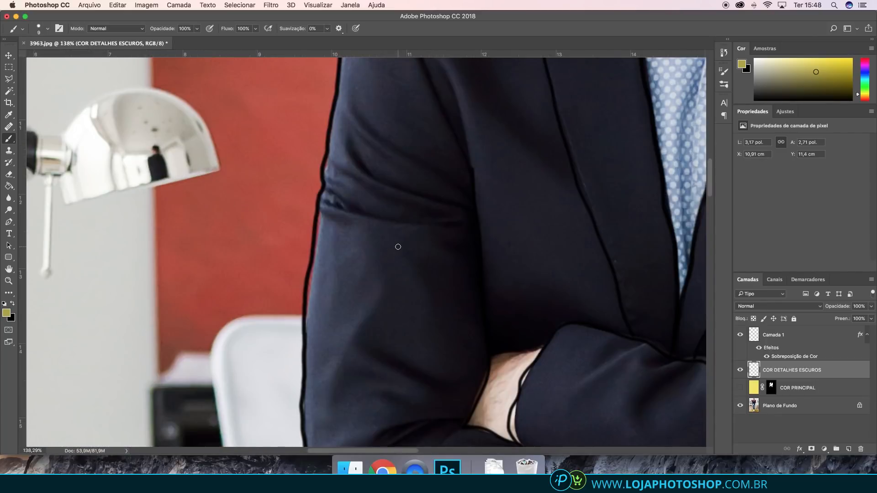
{"action": "right_click", "coordinate": [628, 304]}
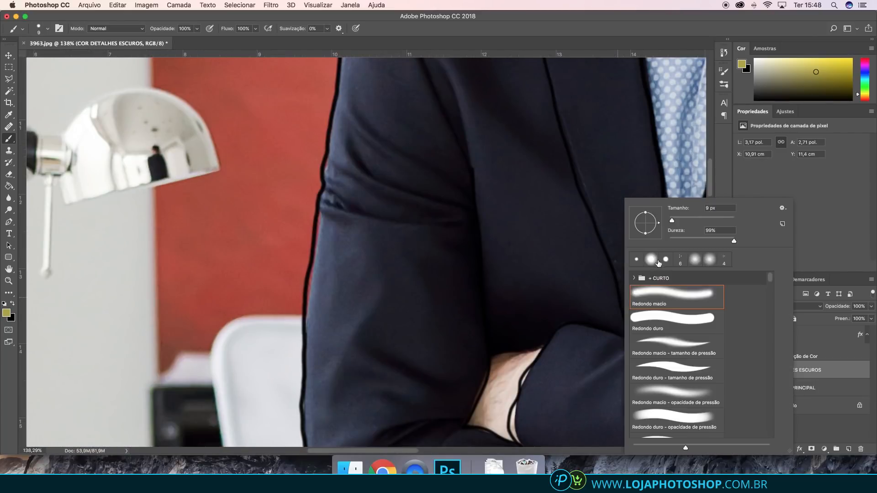
{"action": "left_click_drag", "start_coordinate": [684, 239], "coordinate": [688, 239]}
{"action": "left_click", "coordinate": [382, 220]}
{"action": "key", "text": "bracketright"}
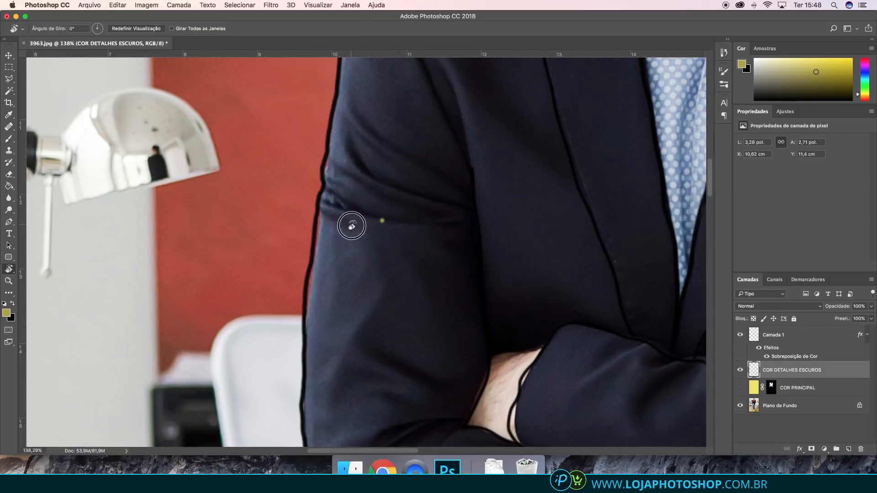
Rotate the view and paint a fan of olive fold strokes across the upper part of the man's right sleeve.
{"action": "key", "text": "r"}
{"action": "left_click_drag", "start_coordinate": [348, 225], "coordinate": [318, 240]}
{"action": "mouse_move", "coordinate": [310, 273]}
{"action": "left_mouse_down"}
{"action": "mouse_move", "coordinate": [343, 231]}
{"action": "mouse_move", "coordinate": [361, 169]}
{"action": "left_mouse_up"}
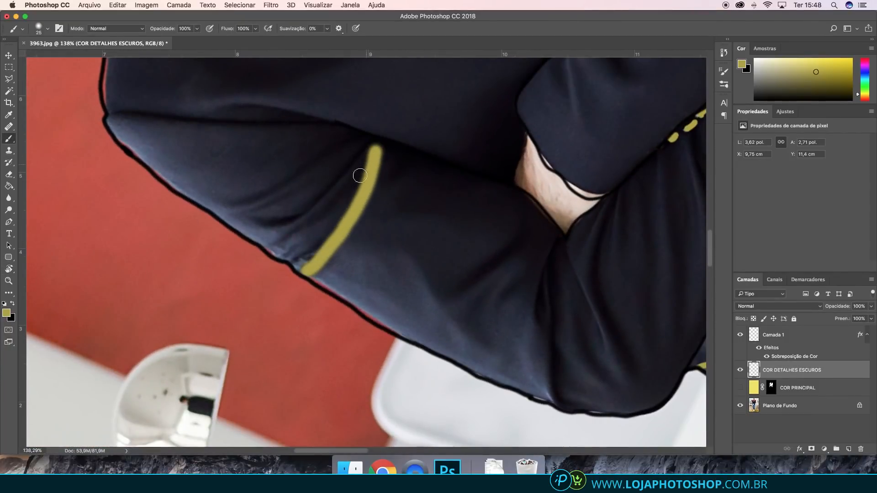
{"action": "left_click_drag", "start_coordinate": [308, 250], "coordinate": [372, 160]}
{"action": "left_click_drag", "start_coordinate": [304, 227], "coordinate": [374, 160]}
{"action": "left_click_drag", "start_coordinate": [243, 207], "coordinate": [377, 148]}
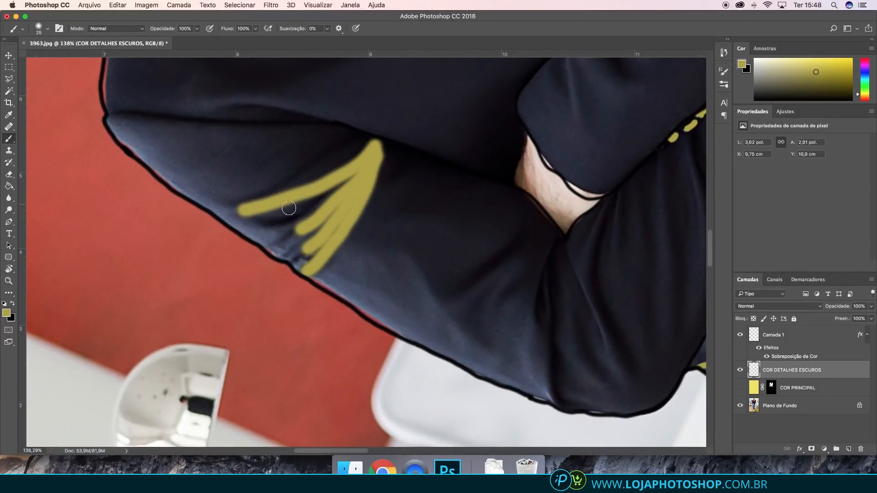
{"action": "left_click_drag", "start_coordinate": [288, 204], "coordinate": [380, 152]}
Paint olive fold strokes around the right sleeve's elbow and the start of the forearm, following the creases in the fabric.
{"action": "left_click_drag", "start_coordinate": [453, 301], "coordinate": [521, 231]}
{"action": "mouse_move", "coordinate": [496, 304]}
{"action": "left_mouse_down"}
{"action": "mouse_move", "coordinate": [539, 258]}
{"action": "mouse_move", "coordinate": [548, 370]}
{"action": "left_mouse_up"}
{"action": "mouse_move", "coordinate": [572, 274]}
{"action": "left_mouse_down"}
{"action": "mouse_move", "coordinate": [590, 363]}
{"action": "mouse_move", "coordinate": [609, 362]}
{"action": "left_mouse_up"}
{"action": "left_click_drag", "start_coordinate": [616, 194], "coordinate": [584, 296]}
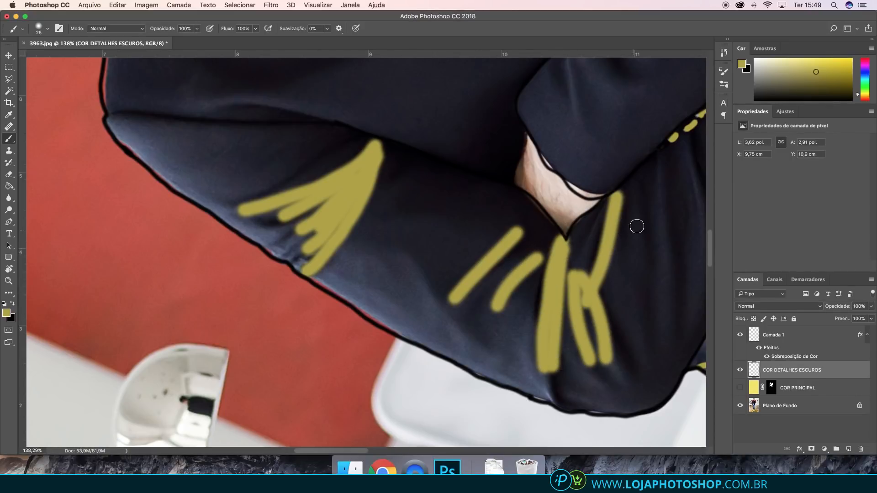
{"action": "left_click_drag", "start_coordinate": [649, 181], "coordinate": [636, 322]}
{"action": "mouse_move", "coordinate": [623, 237]}
{"action": "left_mouse_down"}
{"action": "mouse_move", "coordinate": [647, 183]}
{"action": "mouse_move", "coordinate": [618, 221]}
{"action": "left_mouse_up"}
{"action": "left_click_drag", "start_coordinate": [643, 192], "coordinate": [636, 259]}
{"action": "left_click_drag", "start_coordinate": [666, 163], "coordinate": [653, 295]}
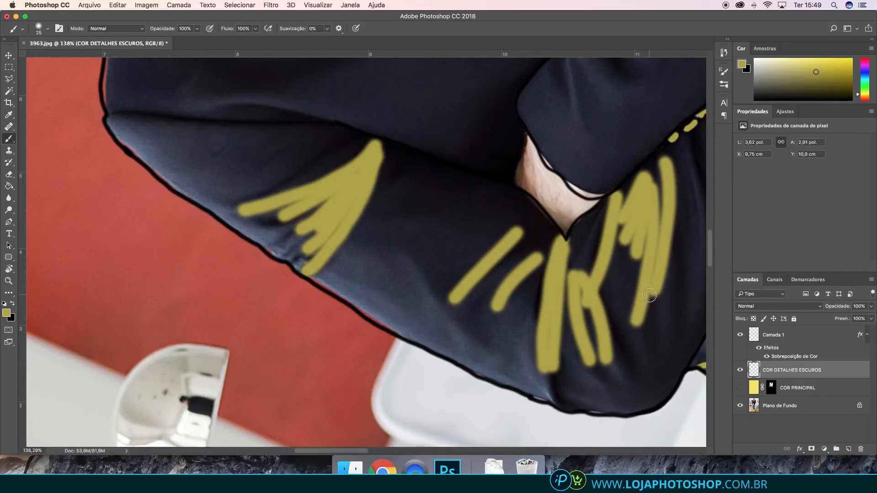
Continue the olive fold strokes along the right forearm up to the cuff buttons.
{"action": "scroll", "coordinate": [650, 295], "scroll_direction": "right", "scroll_amount": 5}
{"action": "mouse_move", "coordinate": [590, 154]}
{"action": "left_mouse_down"}
{"action": "mouse_move", "coordinate": [602, 299]}
{"action": "mouse_move", "coordinate": [640, 137]}
{"action": "mouse_move", "coordinate": [637, 104]}
{"action": "left_mouse_up"}
{"action": "left_click_drag", "start_coordinate": [621, 218], "coordinate": [638, 160]}
{"action": "scroll", "coordinate": [644, 169], "scroll_direction": "up", "scroll_amount": 4}
{"action": "scroll", "coordinate": [644, 169], "scroll_direction": "right", "scroll_amount": 4}
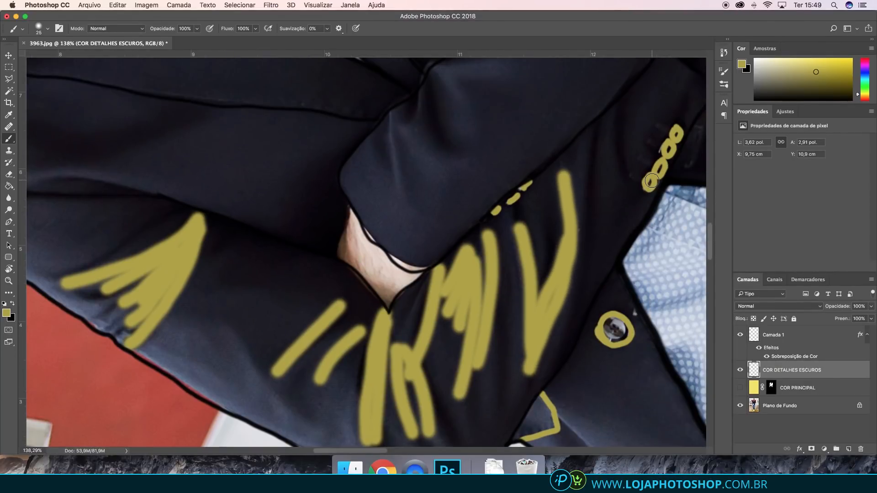
{"action": "left_click_drag", "start_coordinate": [600, 130], "coordinate": [568, 292]}
{"action": "mouse_move", "coordinate": [627, 118]}
{"action": "left_mouse_down"}
{"action": "mouse_move", "coordinate": [610, 237]}
{"action": "mouse_move", "coordinate": [616, 185]}
{"action": "mouse_move", "coordinate": [652, 97]}
{"action": "left_mouse_up"}
{"action": "scroll", "coordinate": [566, 183], "scroll_direction": "down", "scroll_amount": 3}
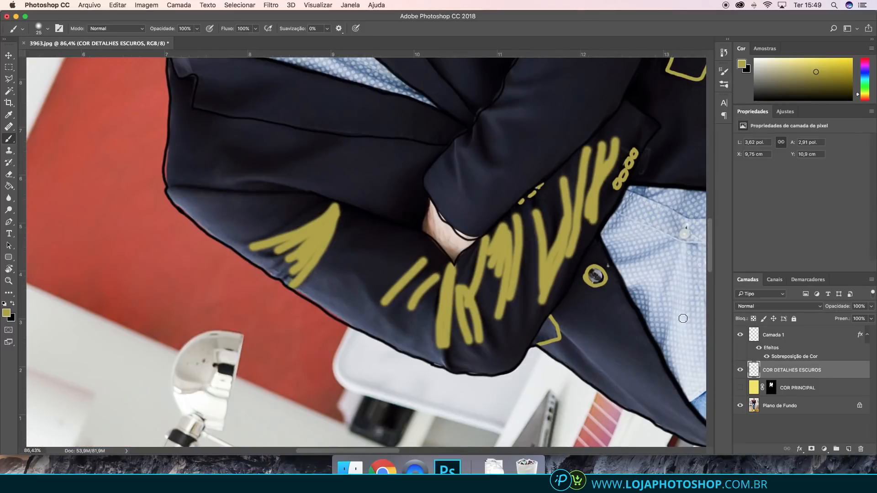
Show the COR PRINCIPAL layer, turn the canvas back upright and compare the jacket with the COR DETALHES ESCUROS layer on and off.
{"action": "left_click", "coordinate": [739, 389]}
{"action": "scroll", "coordinate": [517, 275], "scroll_direction": "down", "scroll_amount": 7}
{"action": "scroll", "coordinate": [547, 266], "scroll_direction": "up", "scroll_amount": 3}
{"action": "key", "text": "r"}
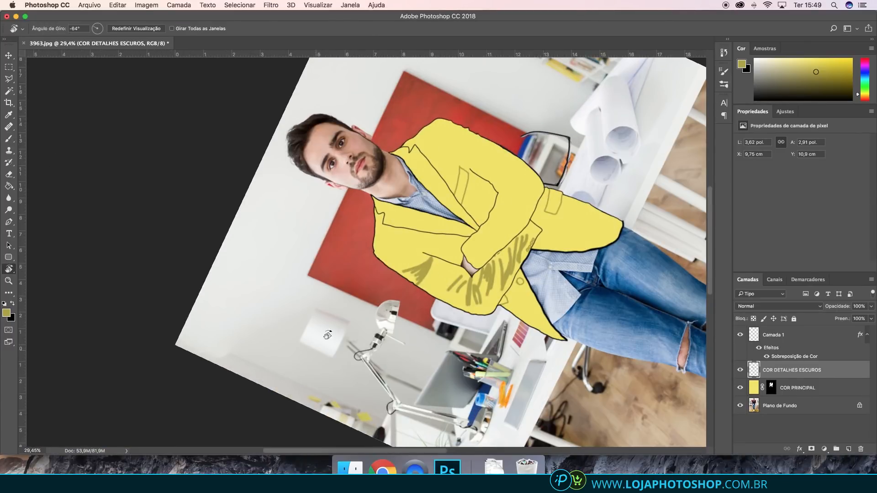
{"action": "mouse_move", "coordinate": [327, 336]}
{"action": "left_mouse_down"}
{"action": "mouse_move", "coordinate": [382, 240]}
{"action": "mouse_move", "coordinate": [356, 315]}
{"action": "mouse_move", "coordinate": [364, 319]}
{"action": "mouse_move", "coordinate": [343, 314]}
{"action": "left_mouse_up"}
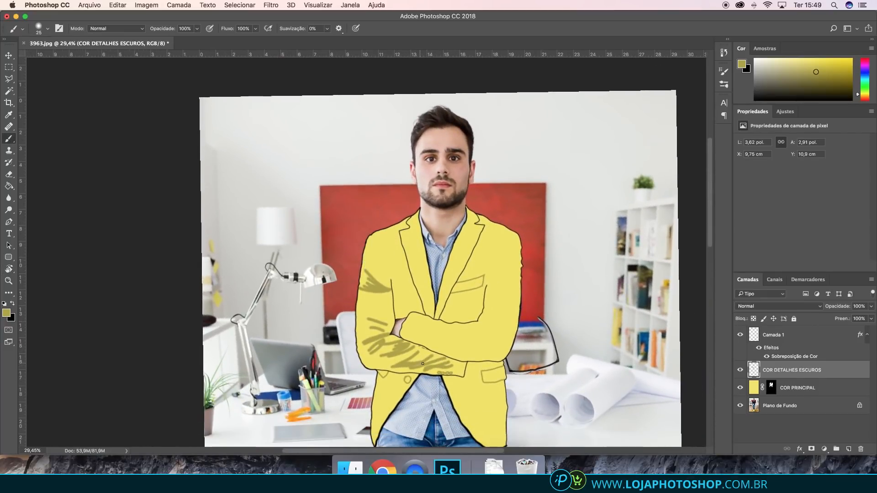
{"action": "scroll", "coordinate": [427, 367], "scroll_direction": "up", "scroll_amount": 3}
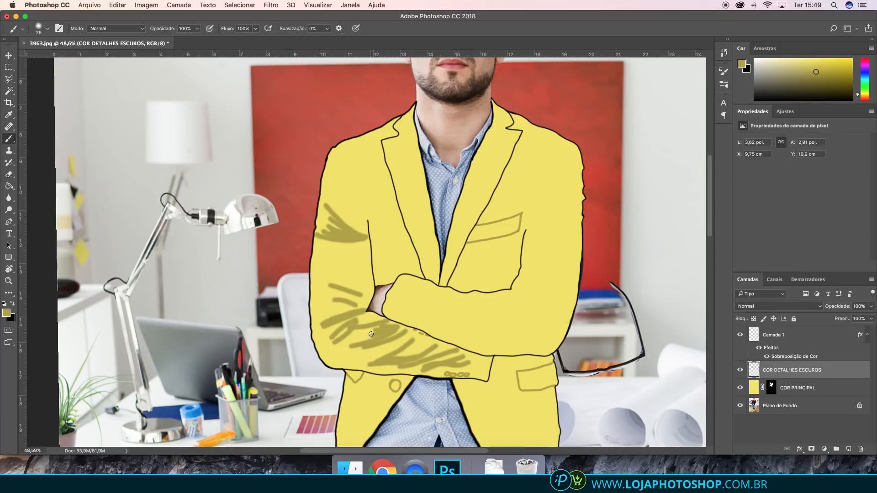
{"action": "left_click", "coordinate": [739, 371]}
{"action": "left_click", "coordinate": [740, 371]}
{"action": "left_click", "coordinate": [739, 371]}
{"action": "left_click", "coordinate": [739, 371]}
Lasso the fold strokes on the right sleeve and cut them to a new layer.
{"action": "left_click", "coordinate": [9, 78]}
{"action": "left_click", "coordinate": [37, 78]}
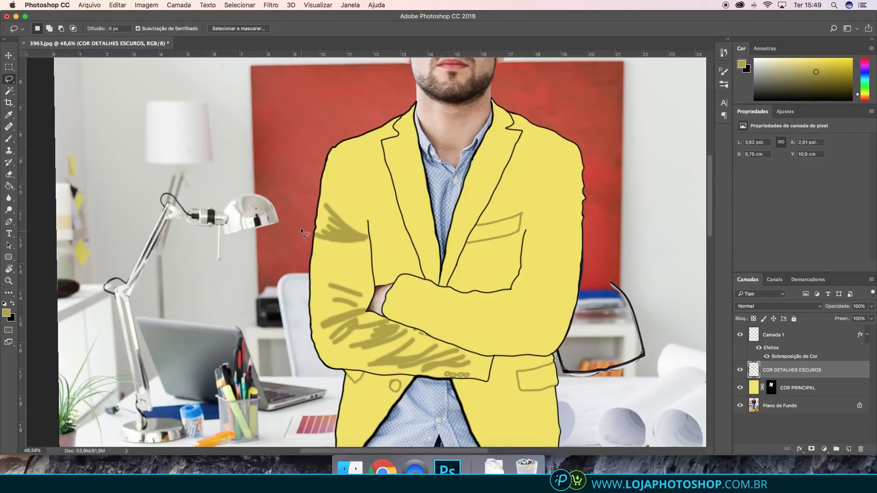
{"action": "mouse_move", "coordinate": [300, 227]}
{"action": "left_mouse_down"}
{"action": "mouse_move", "coordinate": [297, 278]}
{"action": "mouse_move", "coordinate": [311, 341]}
{"action": "mouse_move", "coordinate": [331, 358]}
{"action": "mouse_move", "coordinate": [432, 375]}
{"action": "mouse_move", "coordinate": [475, 363]}
{"action": "mouse_move", "coordinate": [457, 343]}
{"action": "mouse_move", "coordinate": [427, 339]}
{"action": "mouse_move", "coordinate": [385, 312]}
{"action": "mouse_move", "coordinate": [376, 251]}
{"action": "mouse_move", "coordinate": [344, 190]}
{"action": "mouse_move", "coordinate": [302, 197]}
{"action": "left_mouse_up"}
{"action": "key", "text": "ctrl+shift+j"}
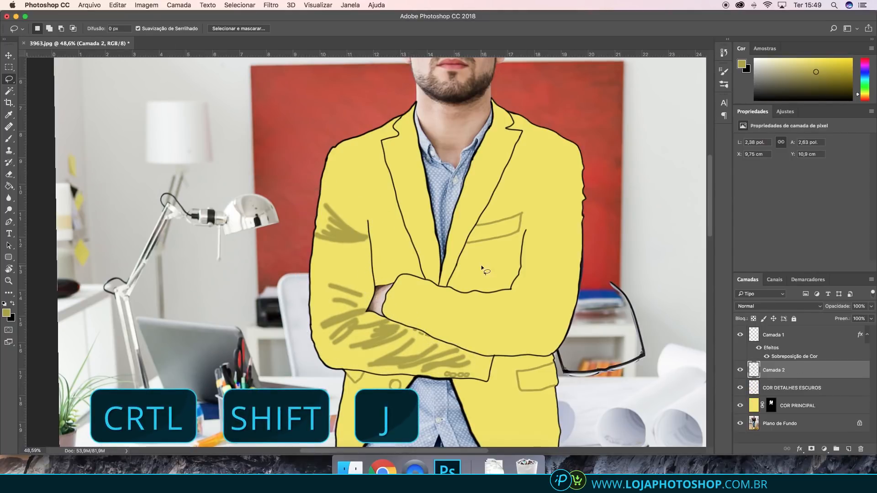
Toggle the new fold layer to check its contents and rename it DETALHES EXTRAS.
{"action": "left_click", "coordinate": [740, 370]}
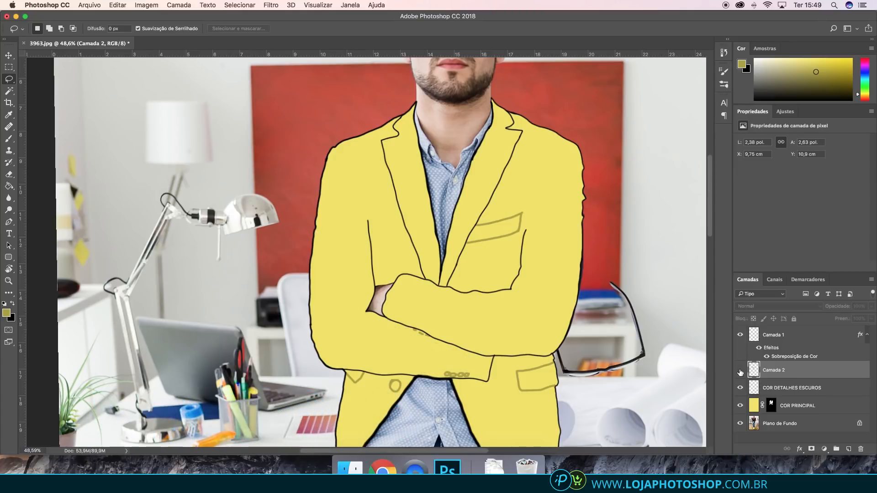
{"action": "left_click", "coordinate": [739, 371]}
{"action": "left_click", "coordinate": [740, 371]}
{"action": "left_click", "coordinate": [740, 370]}
{"action": "double_click", "coordinate": [775, 371]}
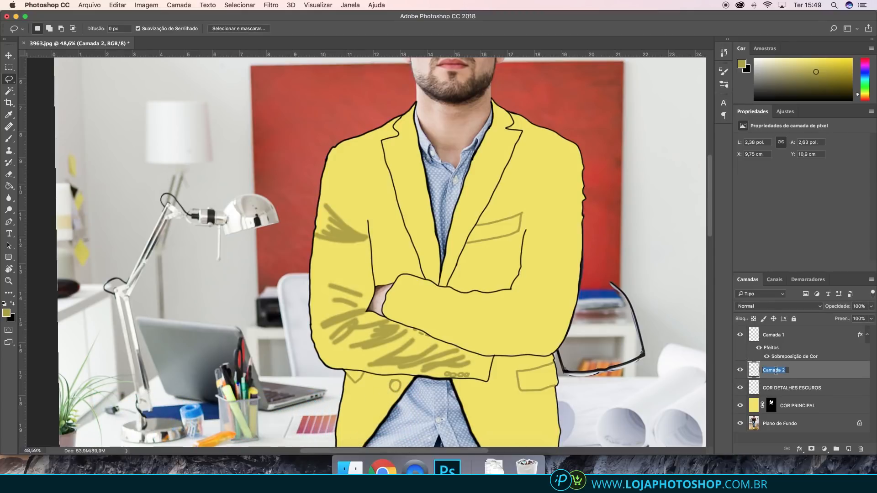
{"action": "type", "text": "DETALHES EXTRAS"}
{"action": "key", "text": "Return"}
Add a Color Overlay to the DETALHES EXTRAS layer in e8da55, slightly darker than the jacket's yellow.
{"action": "double_click", "coordinate": [822, 372]}
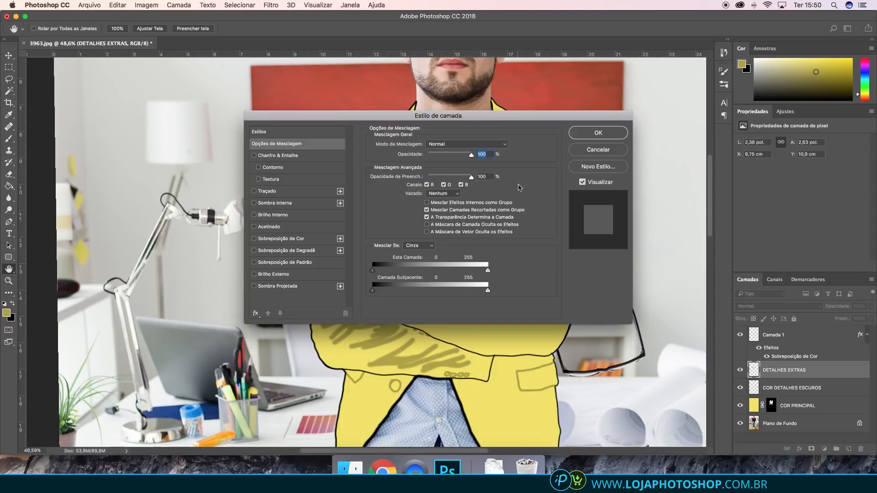
{"action": "left_click_drag", "start_coordinate": [480, 121], "coordinate": [759, 101]}
{"action": "left_click", "coordinate": [559, 219]}
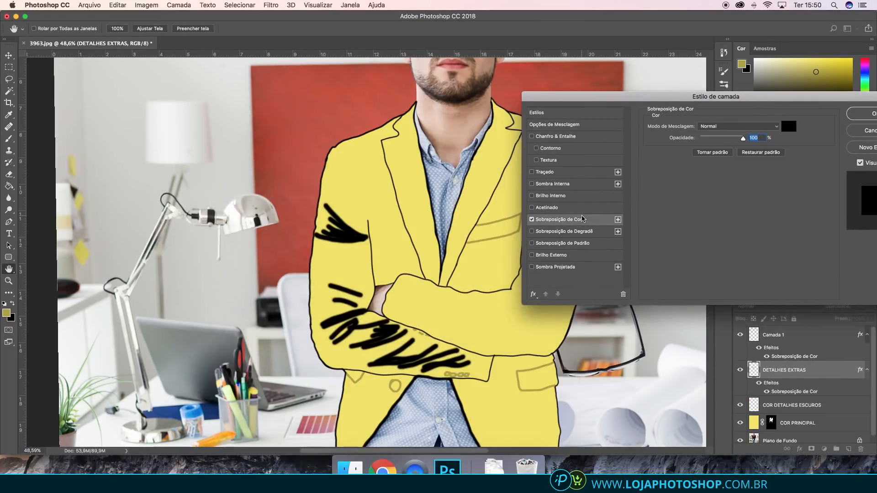
{"action": "left_click", "coordinate": [789, 126]}
{"action": "left_click", "coordinate": [379, 188]}
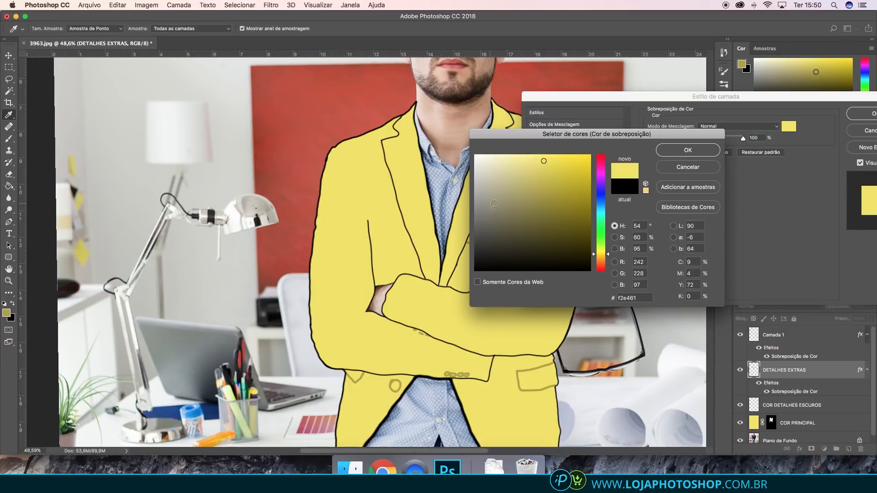
{"action": "left_click", "coordinate": [549, 167]}
{"action": "left_click", "coordinate": [549, 165]}
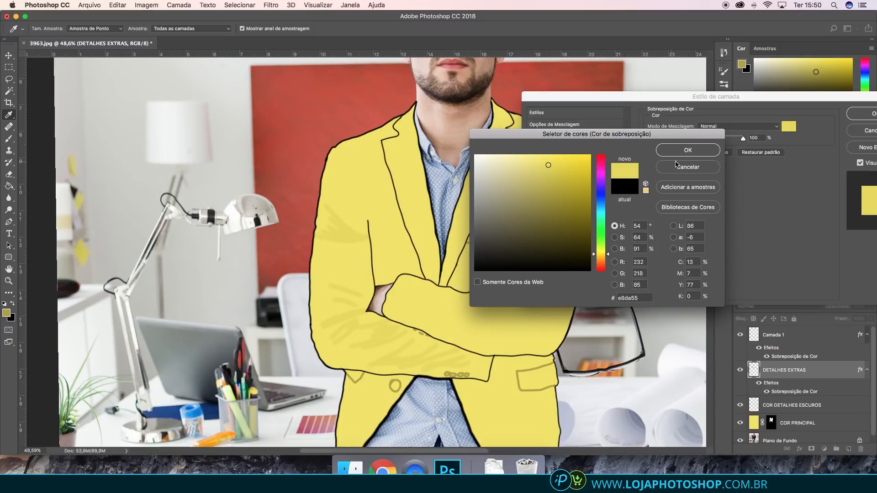
{"action": "left_click", "coordinate": [683, 150]}
{"action": "left_click", "coordinate": [850, 116]}
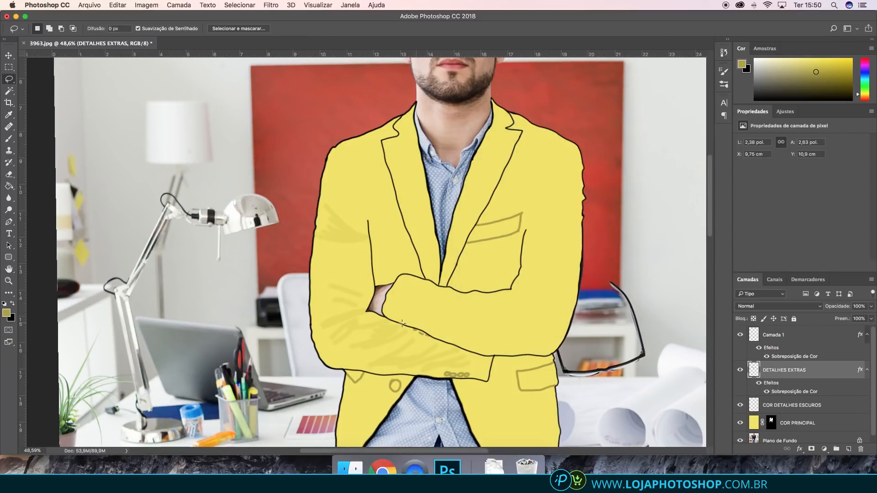
Hide COR PRINCIPAL and paint fold strokes across the upper part of the man's left sleeve on DETALHES EXTRAS.
{"action": "left_click", "coordinate": [739, 423]}
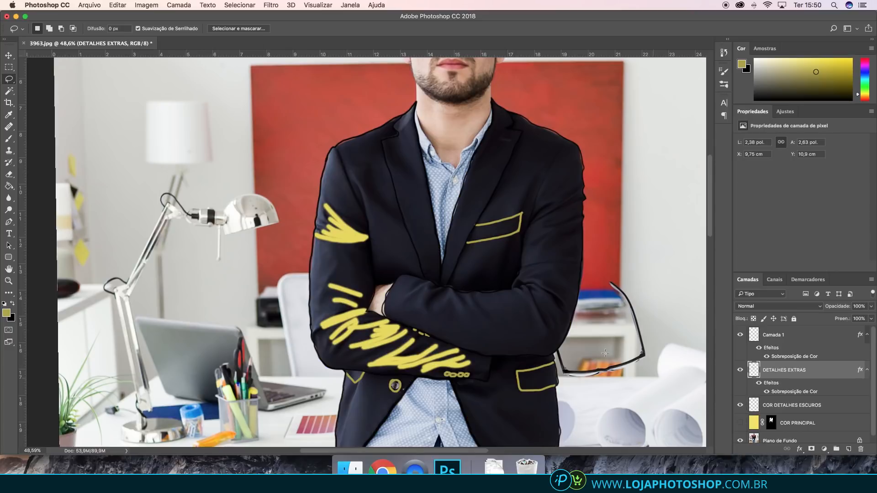
{"action": "scroll", "coordinate": [457, 260], "scroll_direction": "up", "scroll_amount": 3}
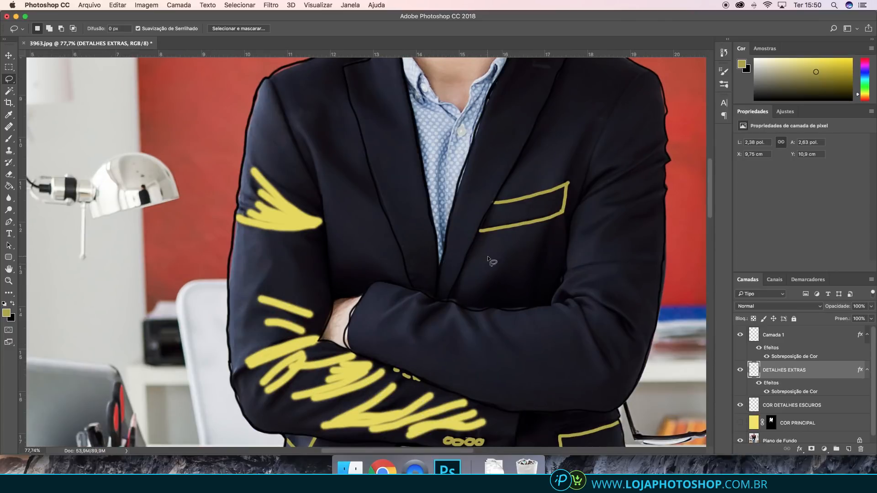
{"action": "key", "text": "b"}
{"action": "mouse_move", "coordinate": [591, 190]}
{"action": "left_mouse_down"}
{"action": "mouse_move", "coordinate": [651, 148]}
{"action": "mouse_move", "coordinate": [595, 192]}
{"action": "mouse_move", "coordinate": [664, 156]}
{"action": "left_mouse_up"}
{"action": "mouse_move", "coordinate": [603, 209]}
{"action": "left_mouse_down"}
{"action": "mouse_move", "coordinate": [669, 188]}
{"action": "mouse_move", "coordinate": [677, 159]}
{"action": "left_mouse_up"}
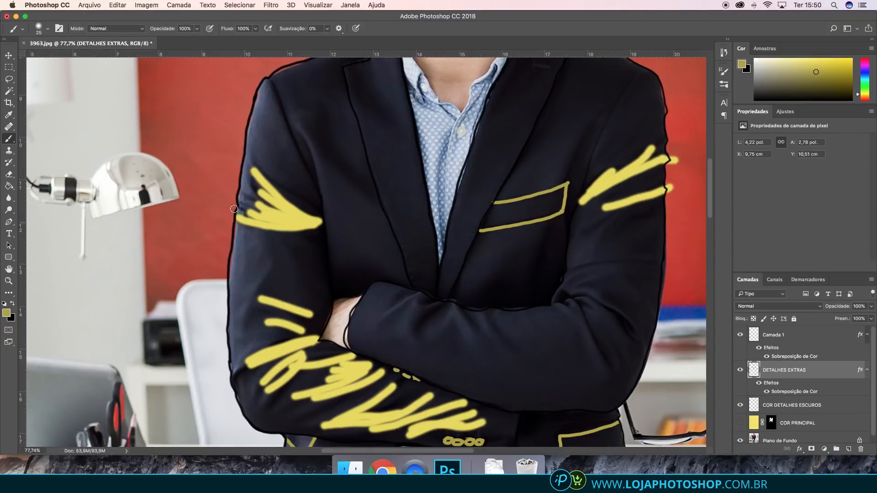
Extend the upper right sleeve's fold strokes past the outer outline and trim the excess at the inner seam.
{"action": "mouse_move", "coordinate": [246, 213]}
{"action": "left_mouse_down"}
{"action": "mouse_move", "coordinate": [265, 216]}
{"action": "mouse_move", "coordinate": [235, 189]}
{"action": "mouse_move", "coordinate": [273, 201]}
{"action": "mouse_move", "coordinate": [231, 170]}
{"action": "mouse_move", "coordinate": [278, 208]}
{"action": "mouse_move", "coordinate": [233, 173]}
{"action": "left_mouse_up"}
{"action": "left_click_drag", "start_coordinate": [275, 196], "coordinate": [237, 154]}
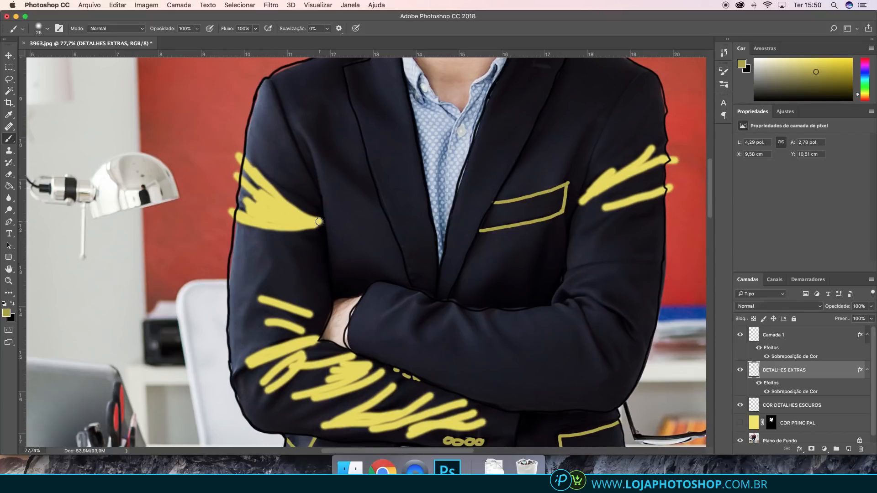
{"action": "key", "text": "e"}
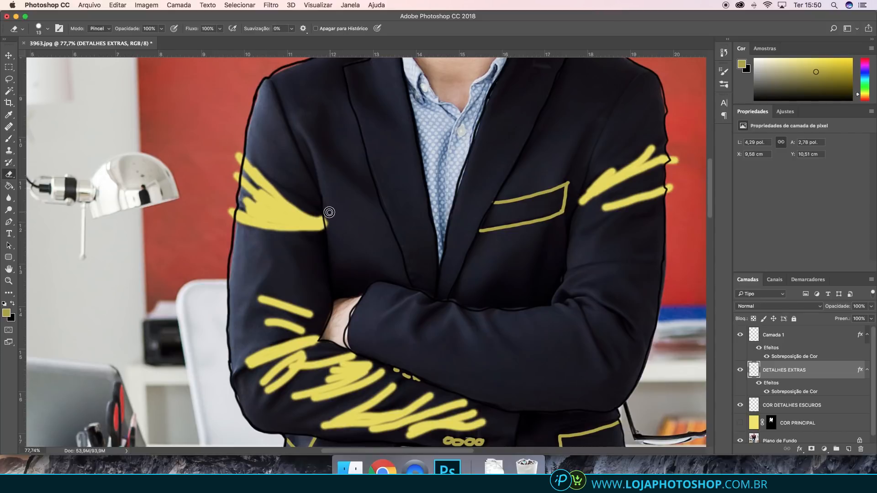
{"action": "key", "text": "b"}
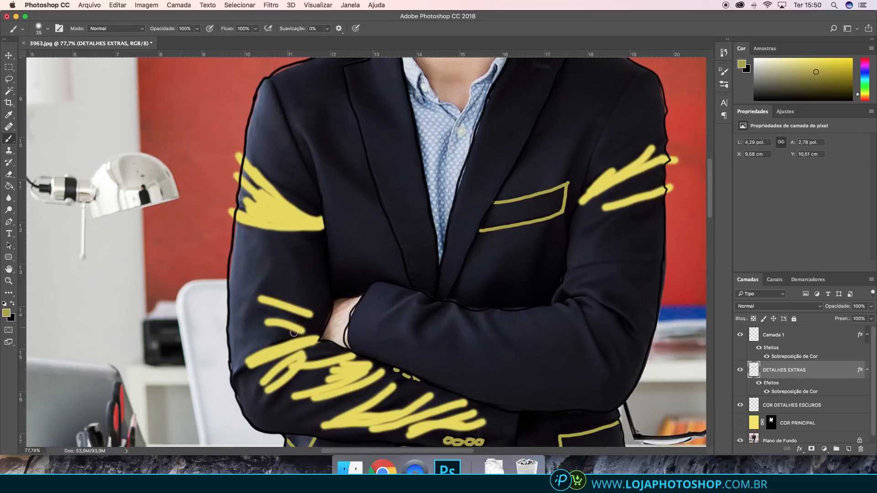
Add more fold strokes along the right forearm and erase the excess near the edge of the upper arm.
{"action": "mouse_move", "coordinate": [359, 363]}
{"action": "left_mouse_down"}
{"action": "mouse_move", "coordinate": [350, 359]}
{"action": "mouse_move", "coordinate": [406, 378]}
{"action": "left_mouse_up"}
{"action": "mouse_move", "coordinate": [453, 402]}
{"action": "left_mouse_down"}
{"action": "mouse_move", "coordinate": [494, 391]}
{"action": "mouse_move", "coordinate": [462, 409]}
{"action": "mouse_move", "coordinate": [464, 423]}
{"action": "left_mouse_up"}
{"action": "key", "text": "e"}
{"action": "mouse_move", "coordinate": [495, 384]}
{"action": "left_mouse_down"}
{"action": "mouse_move", "coordinate": [500, 397]}
{"action": "mouse_move", "coordinate": [472, 398]}
{"action": "mouse_move", "coordinate": [494, 404]}
{"action": "mouse_move", "coordinate": [475, 388]}
{"action": "left_mouse_up"}
{"action": "scroll", "coordinate": [518, 410], "scroll_direction": "down", "scroll_amount": 4}
{"action": "scroll", "coordinate": [510, 409], "scroll_direction": "up", "scroll_amount": 2}
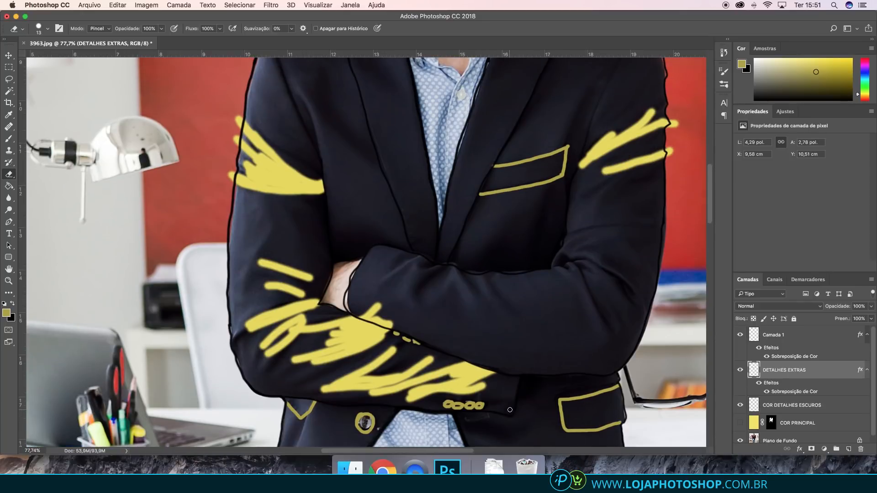
Move DETALHES EXTRAS below COR DETALHES ESCUROS, clip it to COR PRINCIPAL and show COR PRINCIPAL again.
{"action": "left_click_drag", "start_coordinate": [772, 381], "coordinate": [783, 405]}
{"action": "right_click", "coordinate": [807, 395]}
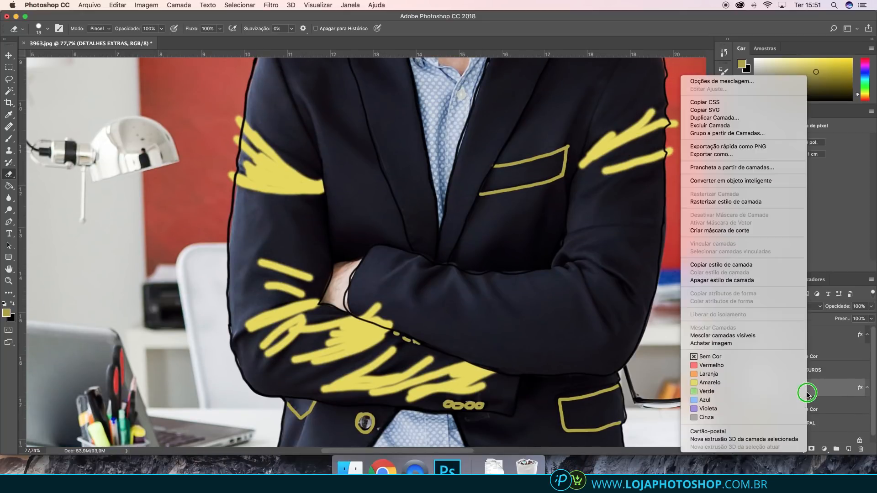
{"action": "left_click", "coordinate": [767, 230]}
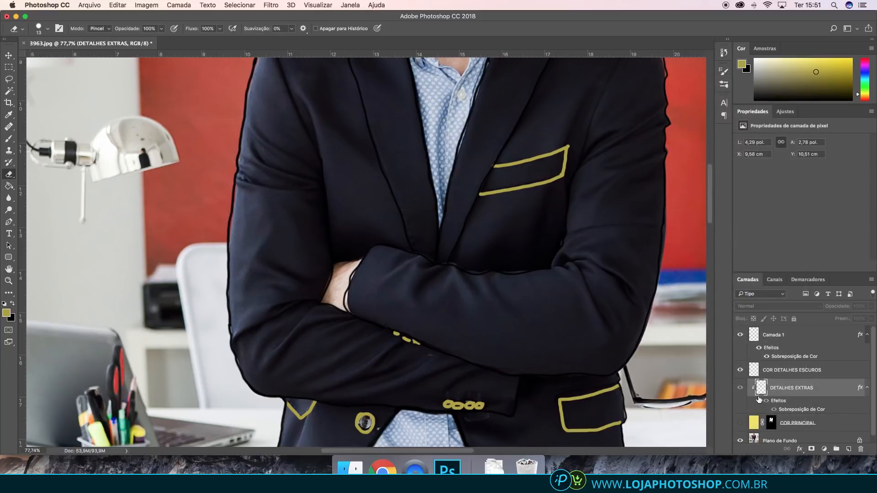
{"action": "left_click", "coordinate": [741, 423]}
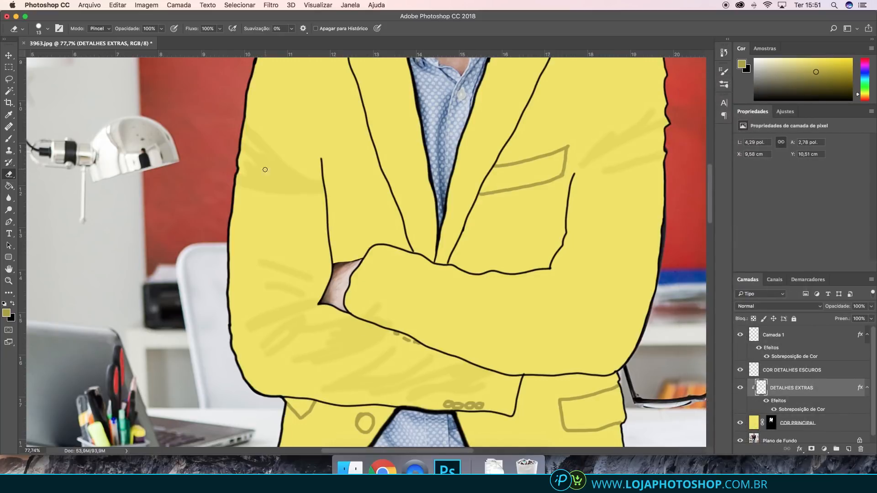
{"action": "scroll", "coordinate": [324, 197], "scroll_direction": "down", "scroll_amount": 3}
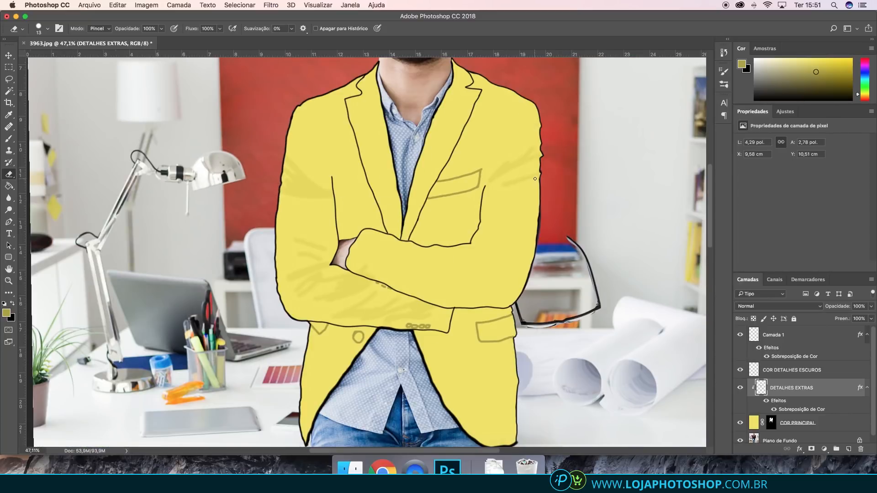
{"action": "scroll", "coordinate": [450, 270], "scroll_direction": "down", "scroll_amount": 2}
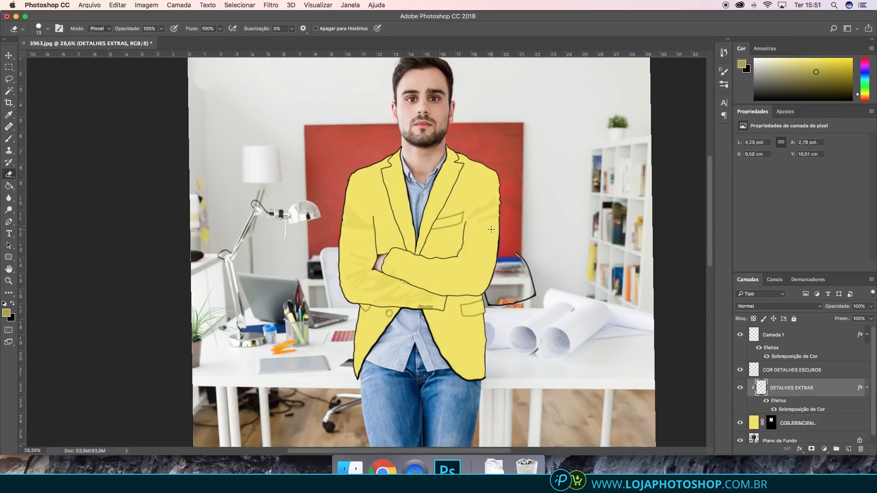
{"action": "scroll", "coordinate": [491, 229], "scroll_direction": "up", "scroll_amount": 5}
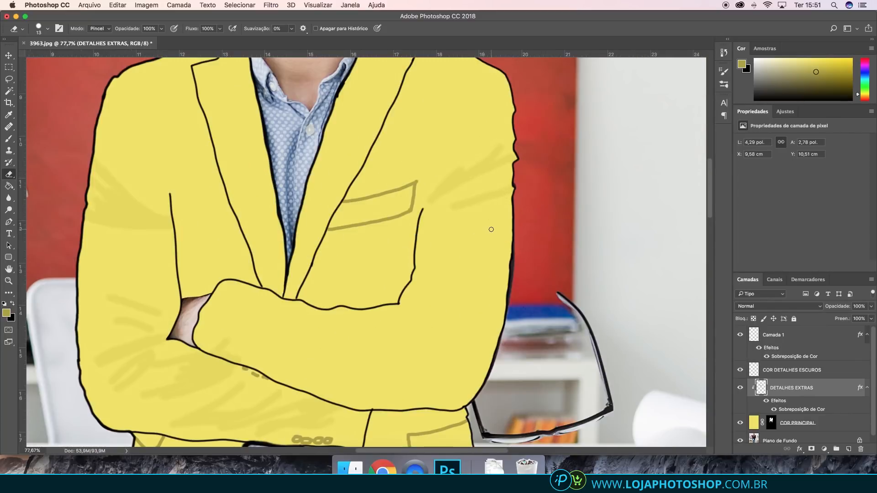
Hide the DETALHES EXTRAS and COR PRINCIPAL layers to expose the photo, keeping DETALHES EXTRAS as the active layer.
{"action": "left_click", "coordinate": [740, 387]}
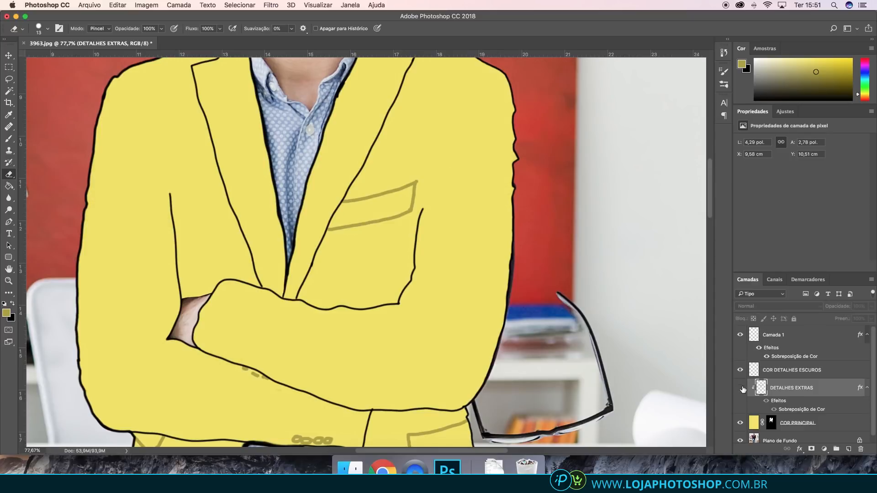
{"action": "left_click", "coordinate": [740, 423]}
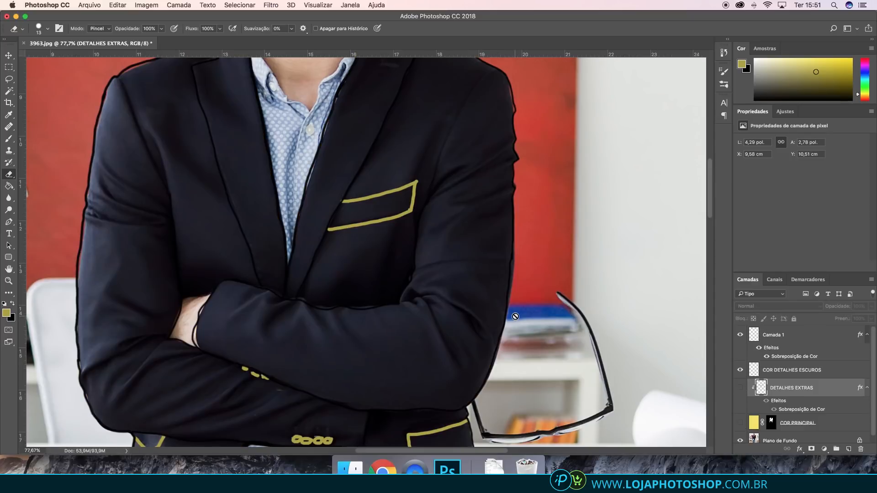
{"action": "left_click", "coordinate": [767, 371]}
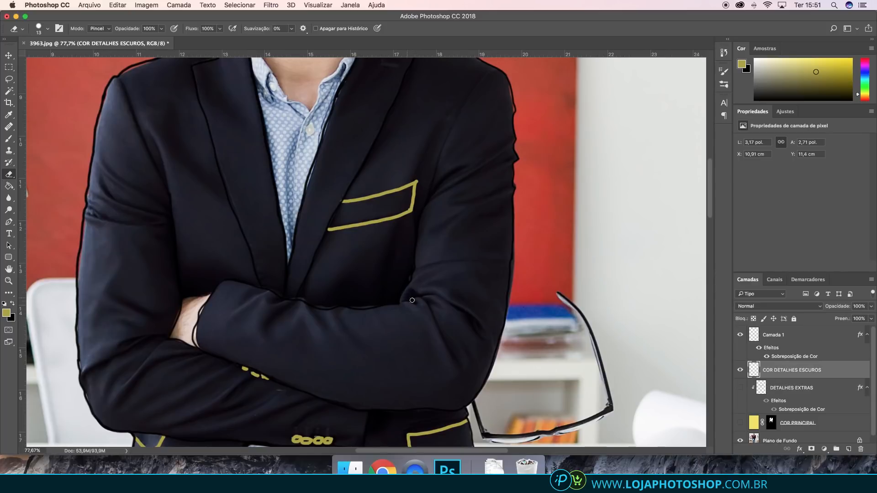
{"action": "left_click", "coordinate": [763, 389]}
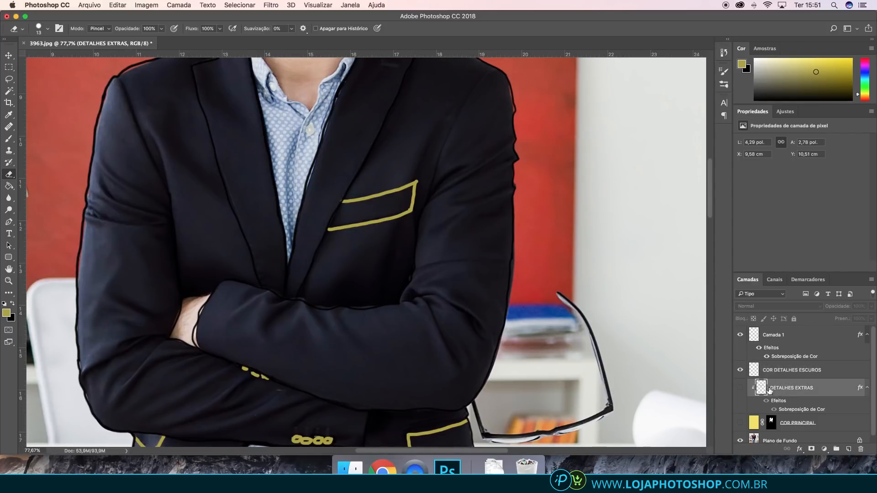
Show COR PRINCIPAL and DETALHES EXTRAS again and brush 25 px fold shadows around the left elbow, upper sleeve and below the breast pocket.
{"action": "left_click", "coordinate": [740, 391]}
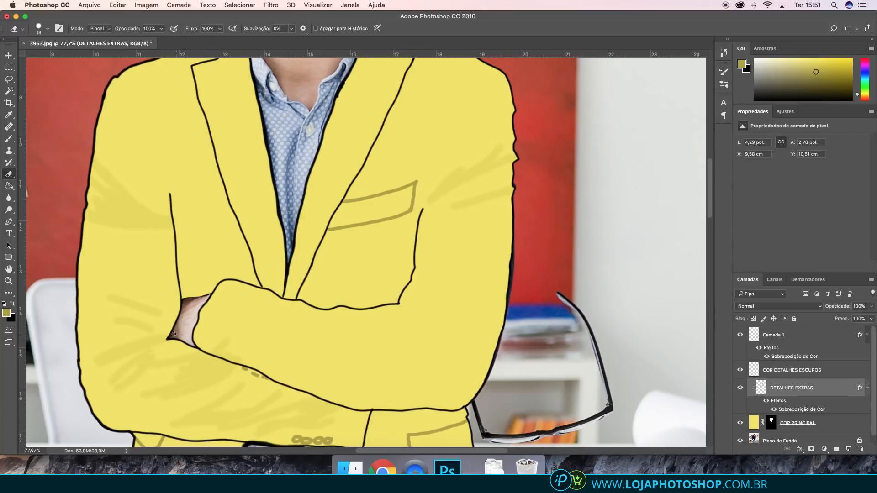
{"action": "key", "text": "b"}
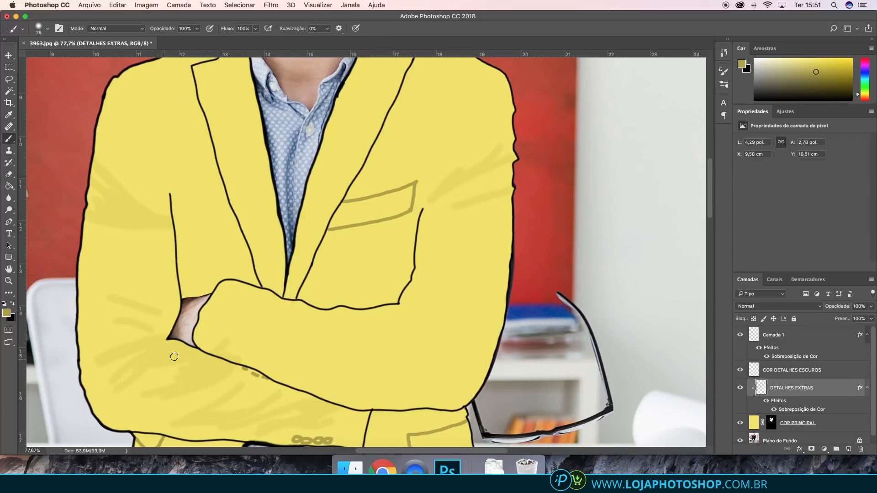
{"action": "mouse_move", "coordinate": [426, 223]}
{"action": "left_mouse_down"}
{"action": "mouse_move", "coordinate": [503, 207]}
{"action": "mouse_move", "coordinate": [447, 218]}
{"action": "mouse_move", "coordinate": [462, 226]}
{"action": "mouse_move", "coordinate": [424, 226]}
{"action": "mouse_move", "coordinate": [507, 222]}
{"action": "mouse_move", "coordinate": [528, 254]}
{"action": "left_mouse_up"}
{"action": "mouse_move", "coordinate": [399, 305]}
{"action": "left_mouse_down"}
{"action": "mouse_move", "coordinate": [438, 292]}
{"action": "mouse_move", "coordinate": [473, 296]}
{"action": "mouse_move", "coordinate": [453, 281]}
{"action": "mouse_move", "coordinate": [509, 268]}
{"action": "mouse_move", "coordinate": [505, 277]}
{"action": "left_mouse_up"}
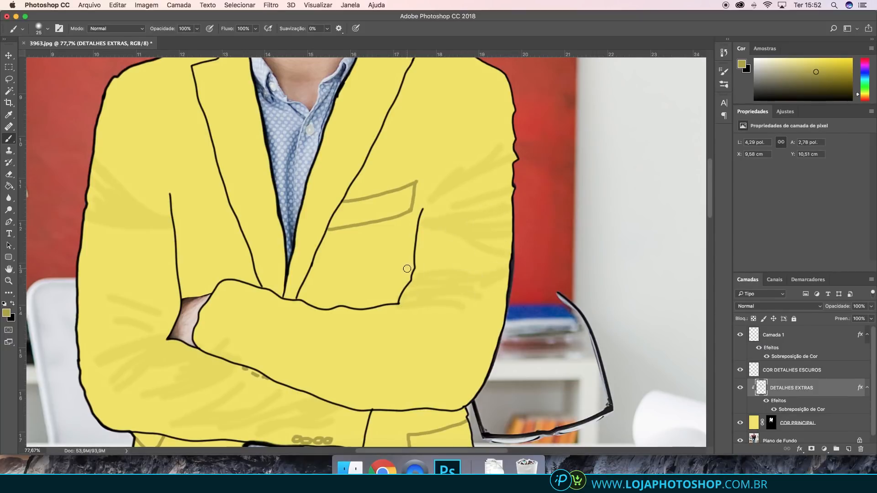
{"action": "mouse_move", "coordinate": [407, 269]}
{"action": "left_mouse_down"}
{"action": "mouse_move", "coordinate": [476, 257]}
{"action": "mouse_move", "coordinate": [425, 267]}
{"action": "left_mouse_up"}
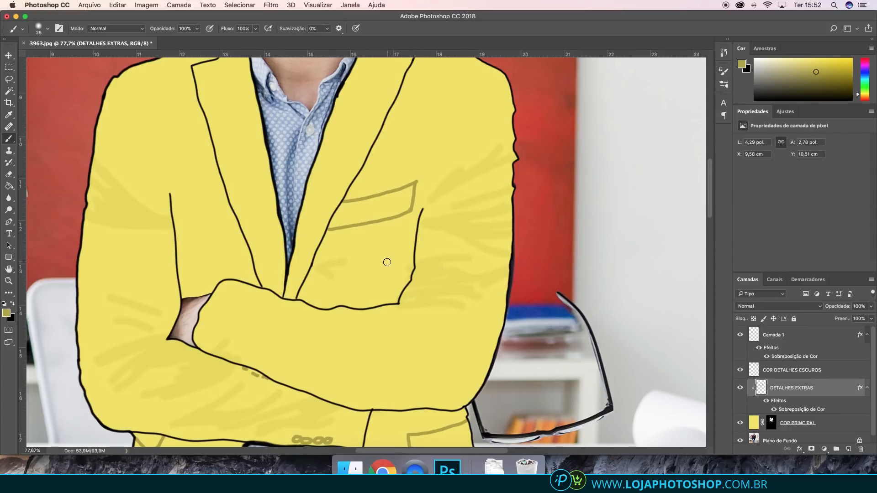
Examine the illustrated jacket and its fold shadows against the whole photo, from head to shoes, at different magnifications.
{"action": "scroll", "coordinate": [393, 239], "scroll_direction": "down", "scroll_amount": 5}
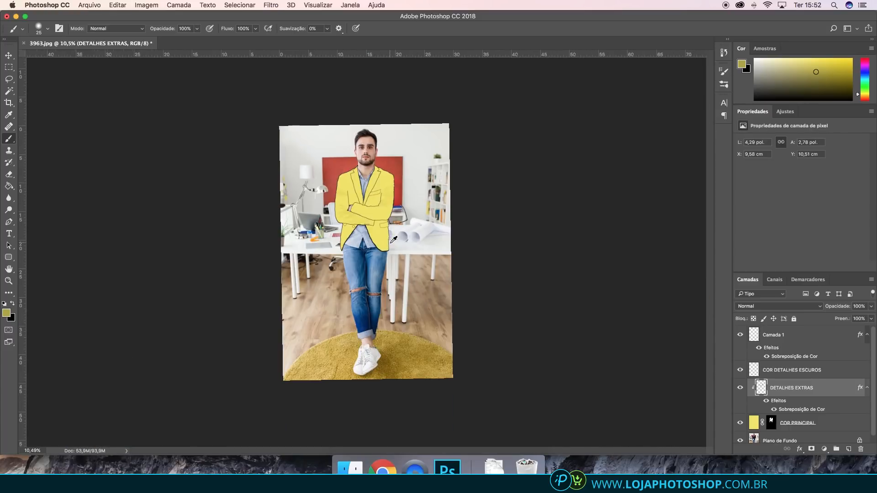
{"action": "scroll", "coordinate": [398, 198], "scroll_direction": "up", "scroll_amount": 3}
{"action": "scroll", "coordinate": [397, 197], "scroll_direction": "up", "scroll_amount": 2}
{"action": "key", "text": "e"}
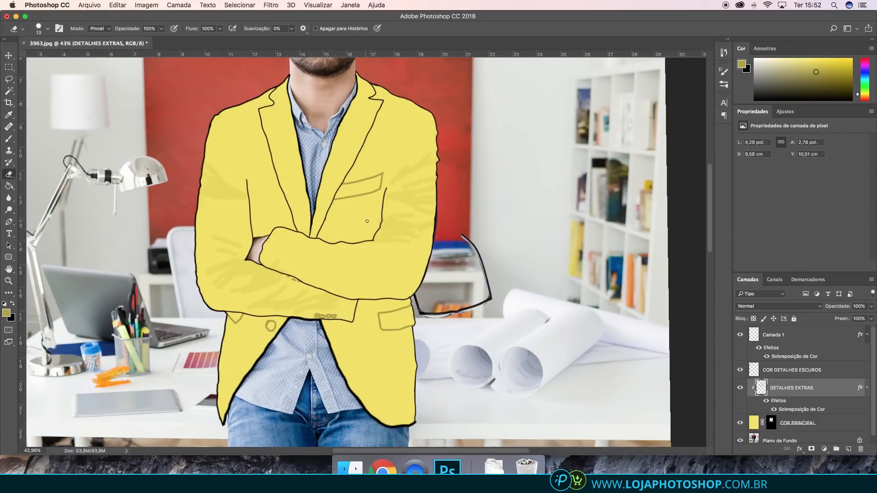
{"action": "scroll", "coordinate": [381, 219], "scroll_direction": "down", "scroll_amount": 4}
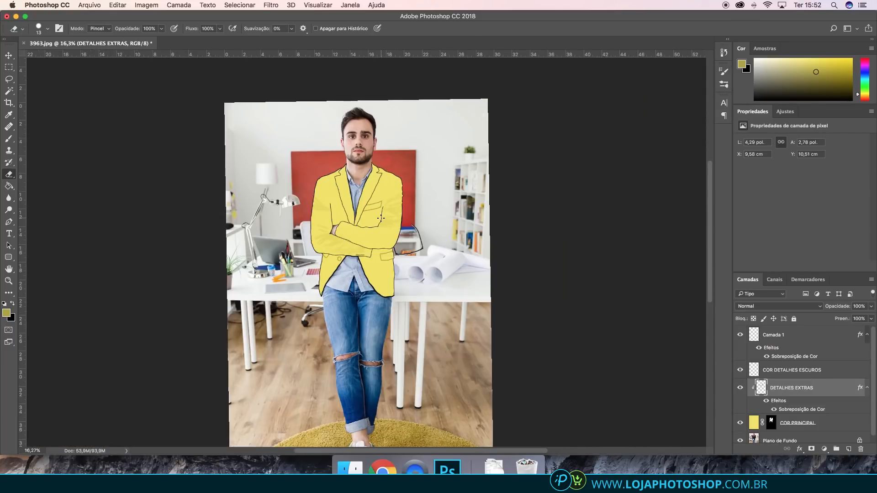
{"action": "scroll", "coordinate": [381, 218], "scroll_direction": "up", "scroll_amount": 2}
{"action": "scroll", "coordinate": [381, 218], "scroll_direction": "down", "scroll_amount": 5}
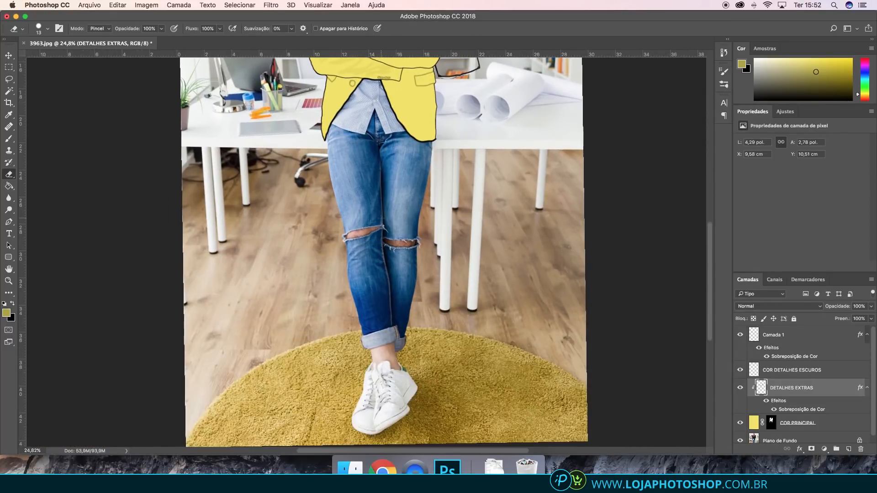
{"action": "scroll", "coordinate": [381, 218], "scroll_direction": "up", "scroll_amount": 5}
{"action": "scroll", "coordinate": [381, 217], "scroll_direction": "left", "scroll_amount": 2}
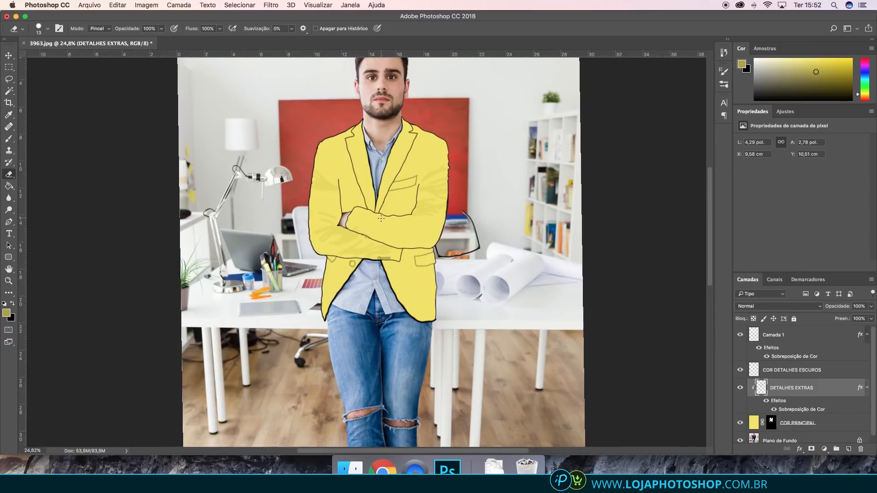
{"action": "scroll", "coordinate": [386, 216], "scroll_direction": "up", "scroll_amount": 2}
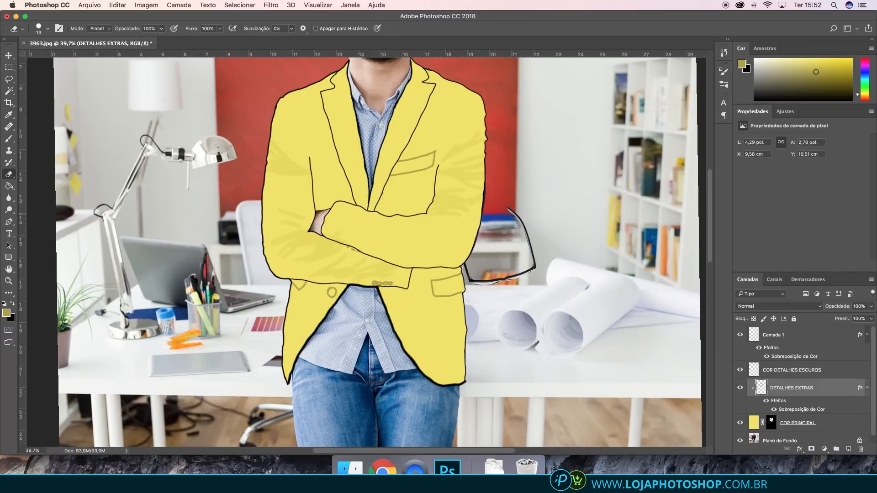
{"action": "scroll", "coordinate": [381, 251], "scroll_direction": "down", "scroll_amount": 5}
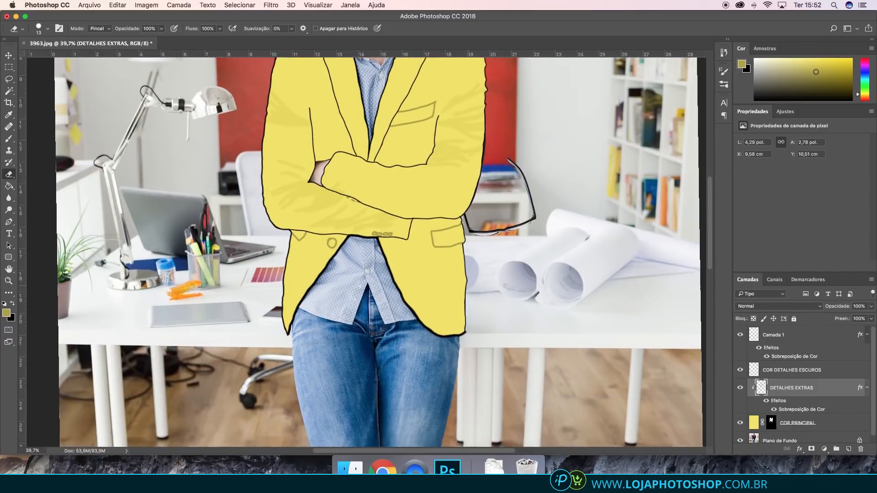
{"action": "scroll", "coordinate": [380, 252], "scroll_direction": "down", "scroll_amount": 5}
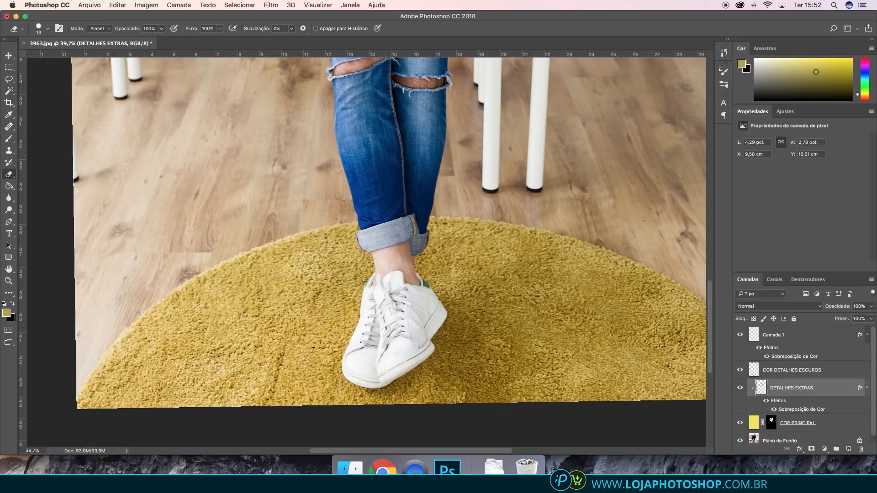
{"action": "scroll", "coordinate": [383, 251], "scroll_direction": "up", "scroll_amount": 15}
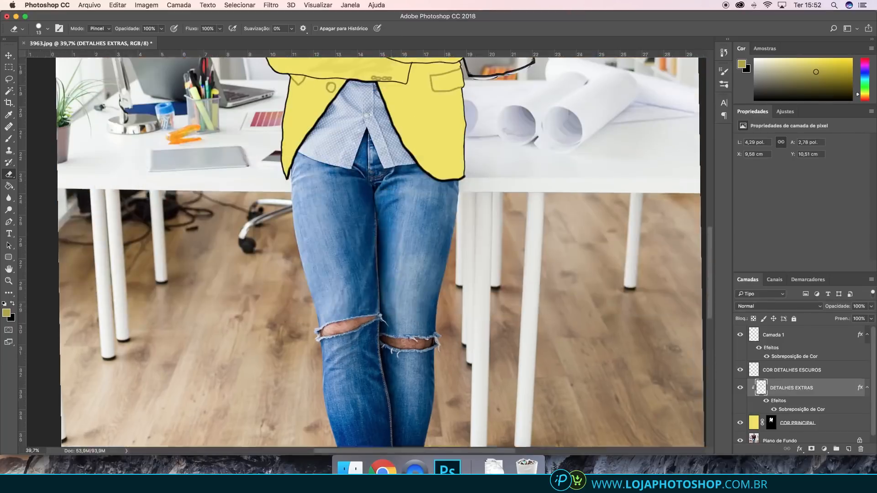
{"action": "scroll", "coordinate": [384, 251], "scroll_direction": "down", "scroll_amount": 3}
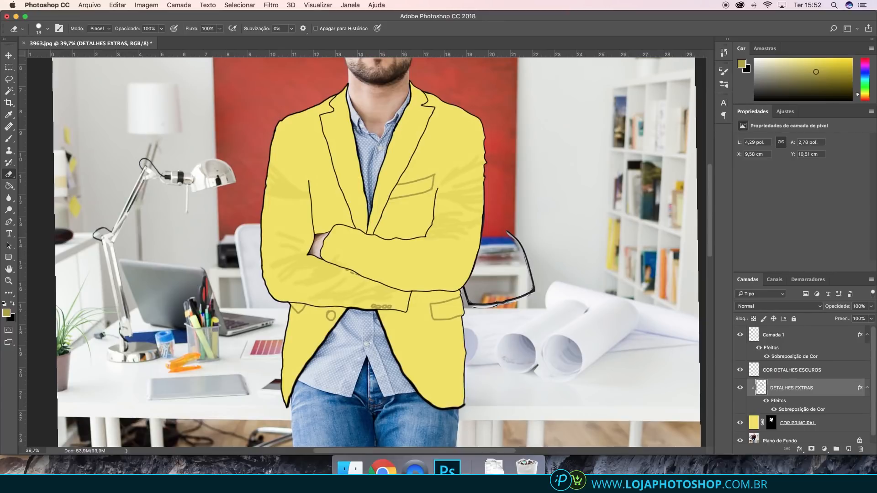
{"action": "scroll", "coordinate": [420, 311], "scroll_direction": "down", "scroll_amount": 3}
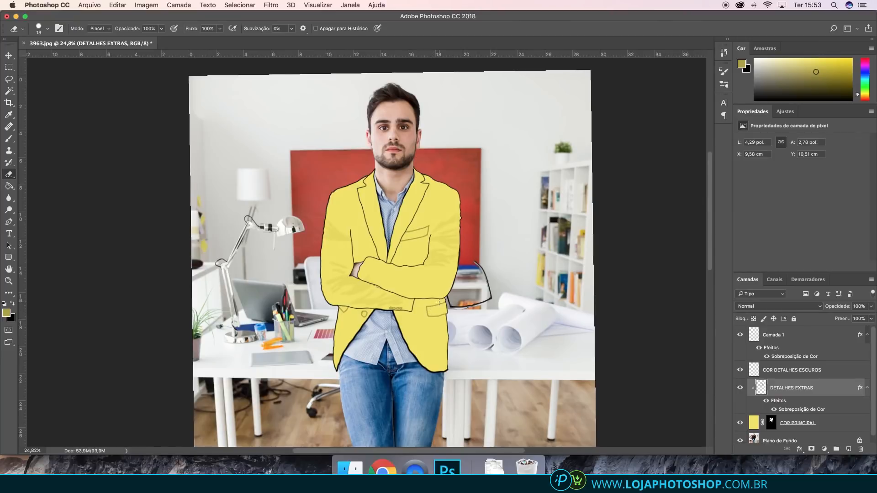
{"action": "scroll", "coordinate": [439, 302], "scroll_direction": "down", "scroll_amount": 1}
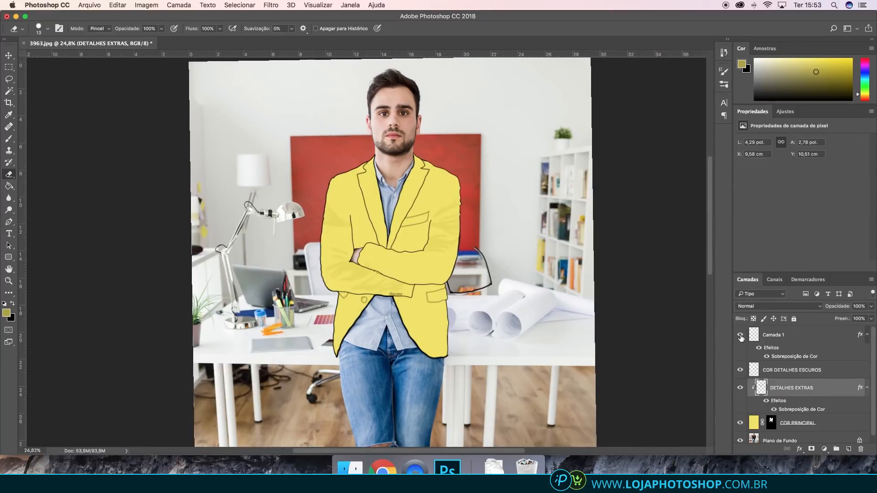
{"action": "scroll", "coordinate": [454, 288], "scroll_direction": "up", "scroll_amount": 3}
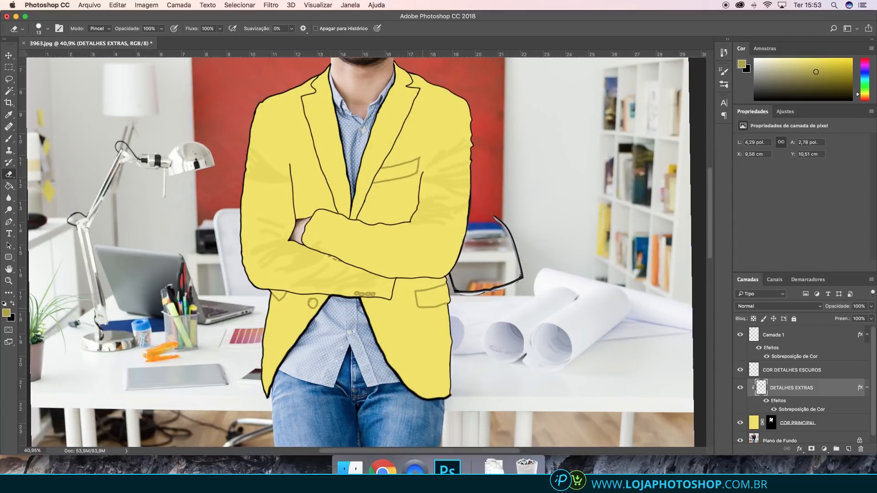
{"action": "key", "text": "b"}
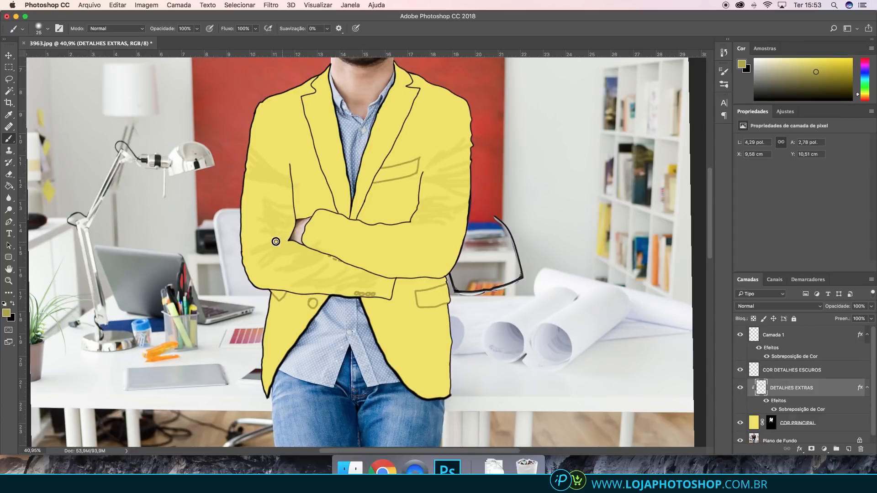
{"action": "key", "text": "e"}
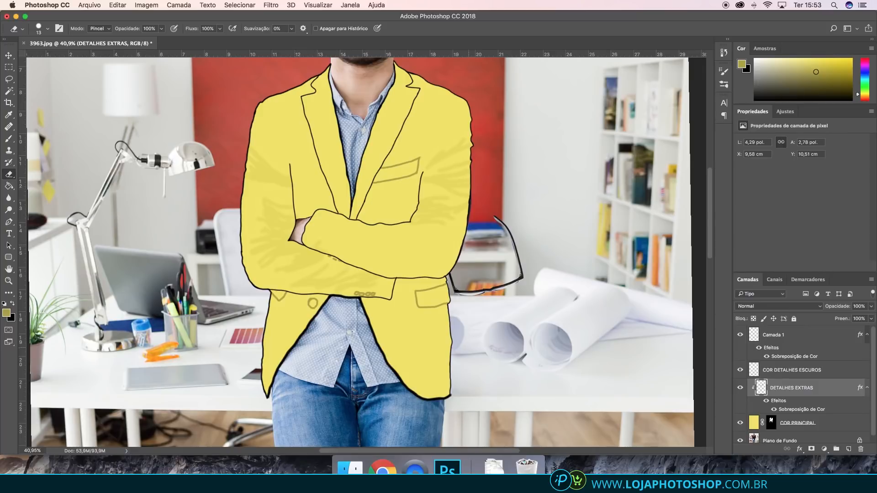
{"action": "key", "text": "b"}
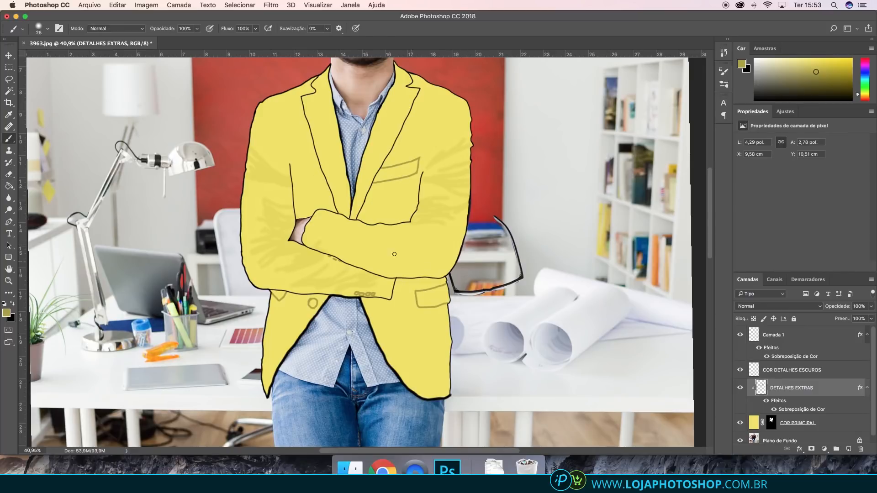
Try a Gaussian Blur with a radius of 9.3 pixels on the fold shadows in DETALHES EXTRAS.
{"action": "left_click", "coordinate": [270, 5]}
{"action": "mouse_move", "coordinate": [294, 113]}
{"action": "left_click", "coordinate": [366, 168]}
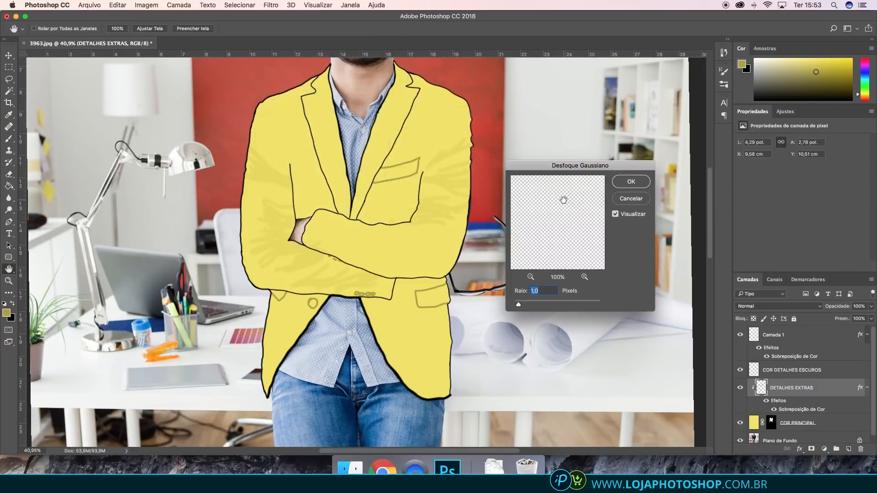
{"action": "left_click_drag", "start_coordinate": [542, 304], "coordinate": [549, 305]}
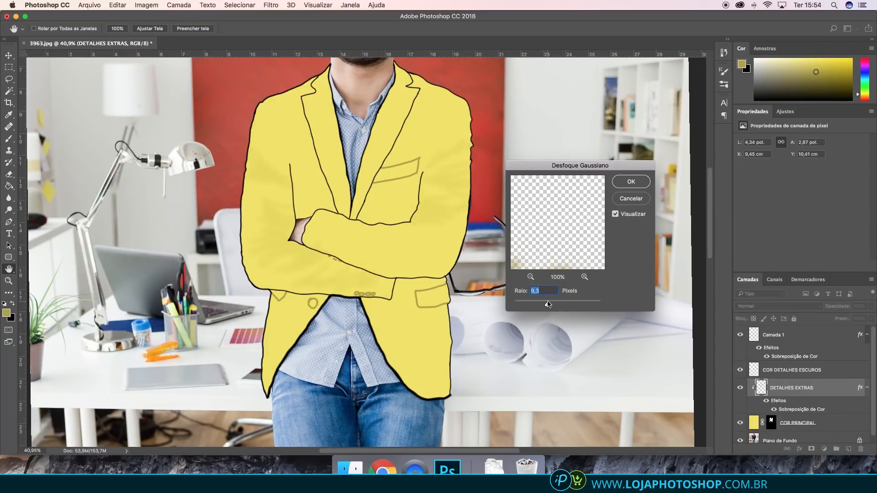
{"action": "mouse_move", "coordinate": [546, 303]}
{"action": "left_mouse_down"}
{"action": "mouse_move", "coordinate": [528, 302]}
{"action": "mouse_move", "coordinate": [547, 304]}
{"action": "left_mouse_up"}
{"action": "scroll", "coordinate": [418, 274], "scroll_direction": "down", "scroll_amount": 3}
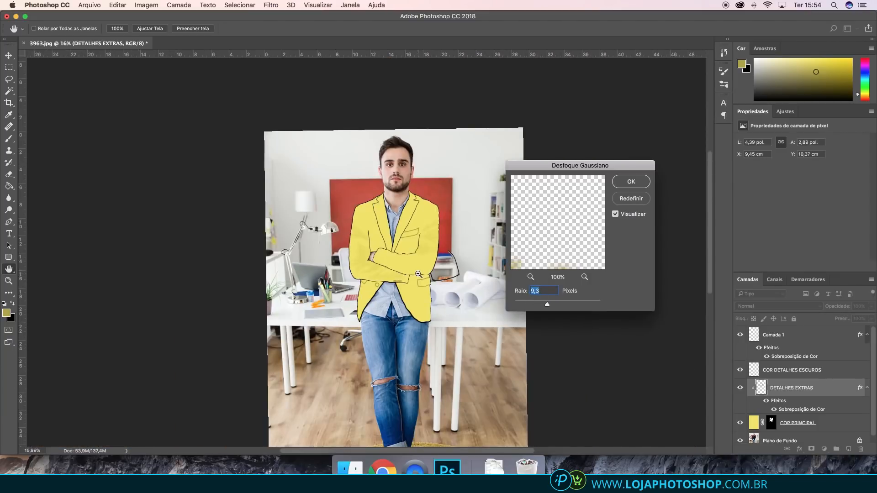
{"action": "scroll", "coordinate": [418, 273], "scroll_direction": "up", "scroll_amount": 2}
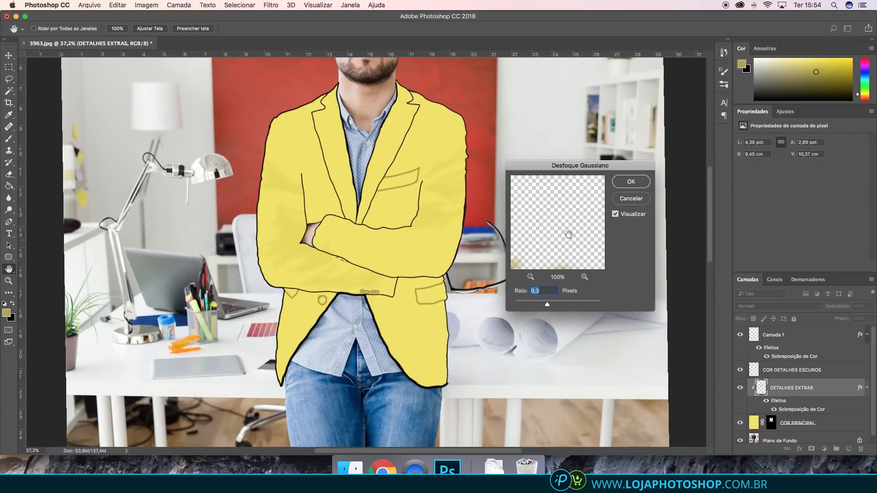
{"action": "key", "text": "Return"}
Inspect the white sneakers up close and review the jacket's layers by toggling the visibility of COR DETALHES ESCUROS and COR PRINCIPAL.
{"action": "key", "text": "b"}
{"action": "scroll", "coordinate": [612, 204], "scroll_direction": "down", "scroll_amount": 10}
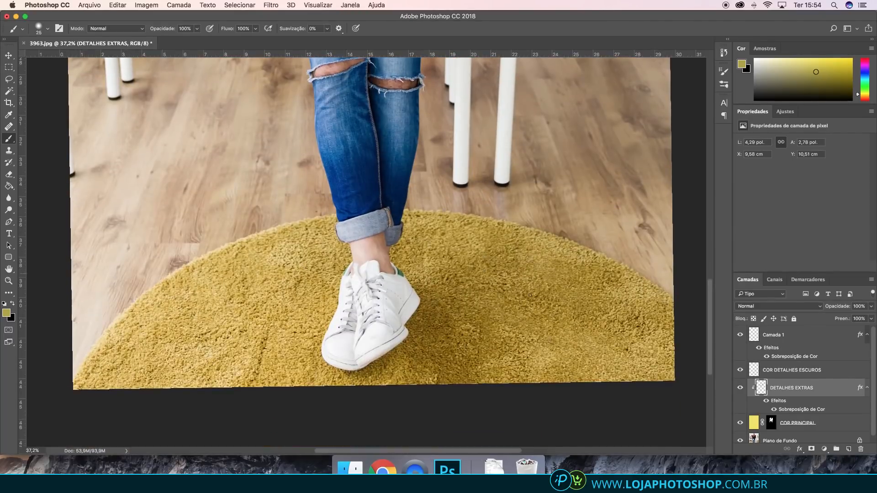
{"action": "left_click", "coordinate": [740, 371]}
{"action": "scroll", "coordinate": [524, 338], "scroll_direction": "down", "scroll_amount": 3}
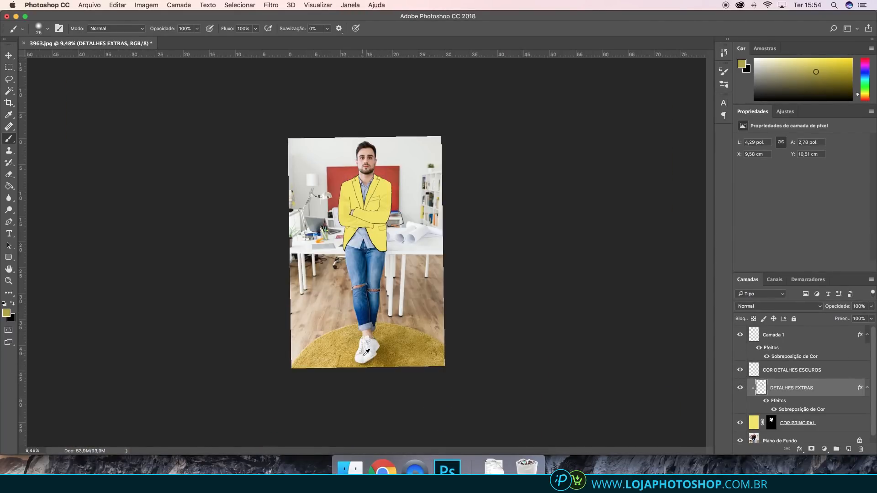
{"action": "scroll", "coordinate": [367, 364], "scroll_direction": "up", "scroll_amount": 3}
{"action": "scroll", "coordinate": [367, 364], "scroll_direction": "up", "scroll_amount": 3}
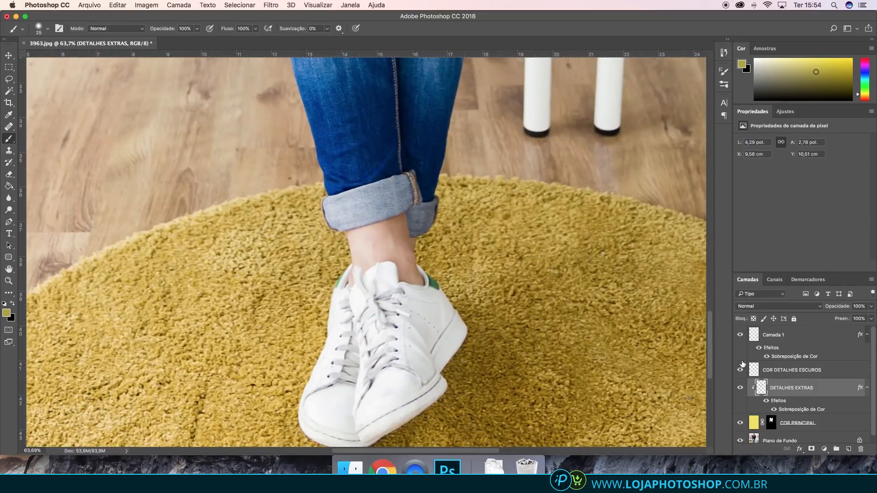
{"action": "scroll", "coordinate": [741, 372], "scroll_direction": "down", "scroll_amount": 1}
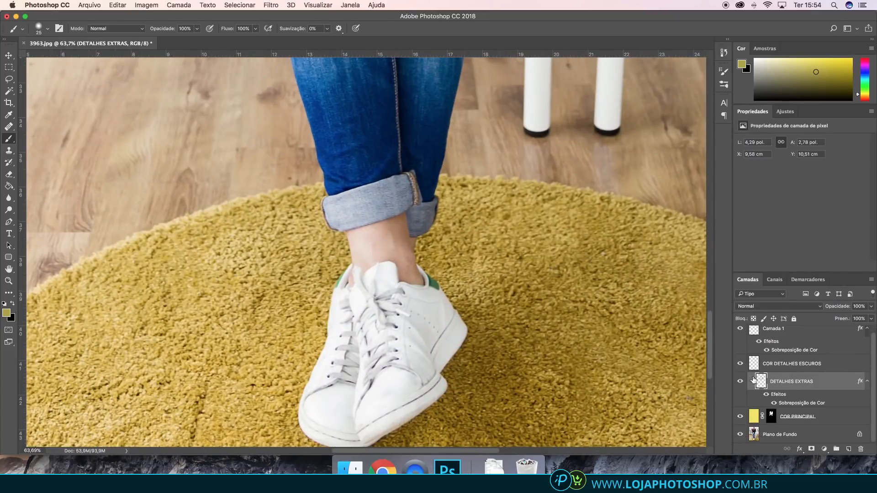
{"action": "left_click", "coordinate": [740, 417]}
{"action": "left_click", "coordinate": [740, 417]}
{"action": "scroll", "coordinate": [787, 356], "scroll_direction": "up", "scroll_amount": 1}
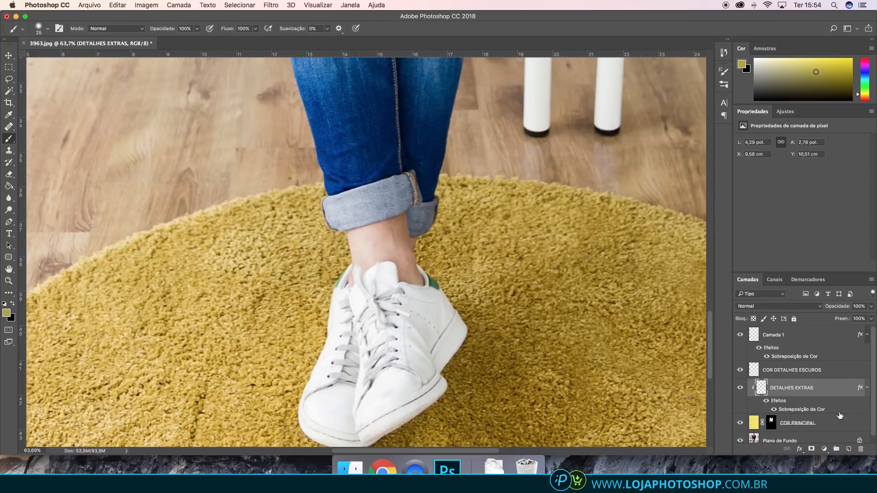
Rename the layer Camada 1 as CONTORNO and check the outlines it holds by hiding and showing it over the whole photo.
{"action": "left_click", "coordinate": [793, 374]}
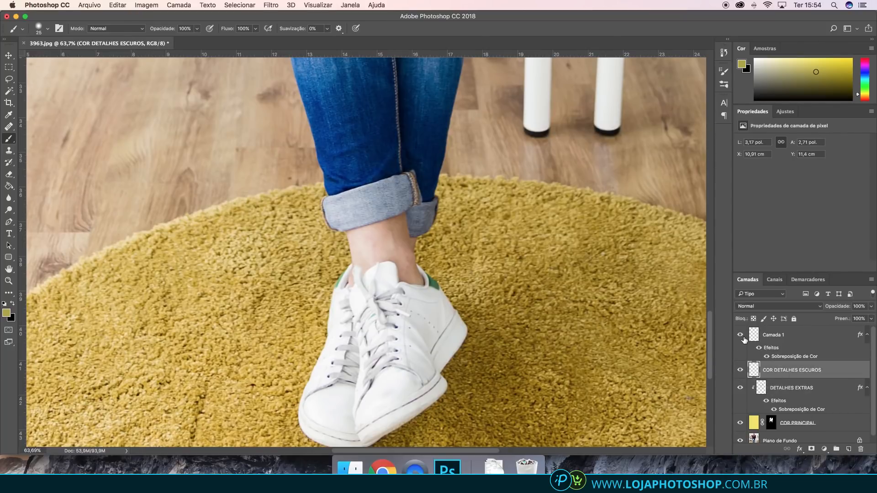
{"action": "double_click", "coordinate": [773, 335]}
{"action": "type", "text": "CONTORNO"}
{"action": "key", "text": "Return"}
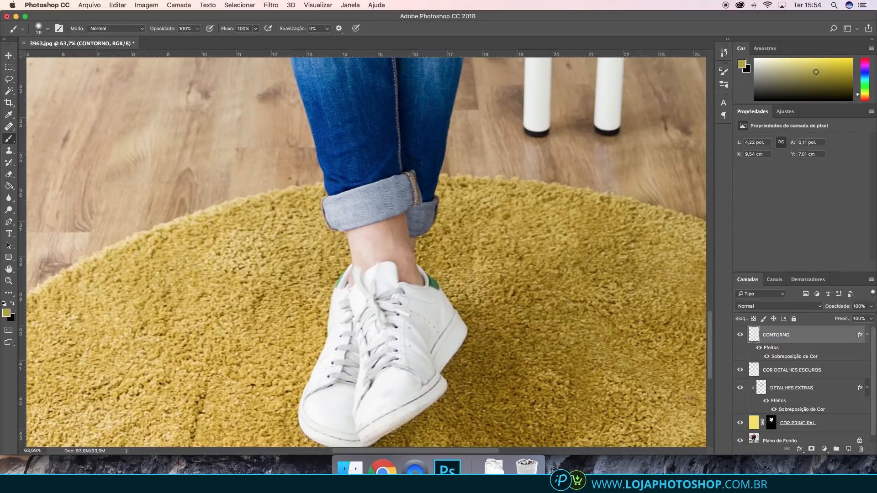
{"action": "key", "text": "super+0"}
{"action": "left_click", "coordinate": [740, 334]}
{"action": "left_click", "coordinate": [740, 335]}
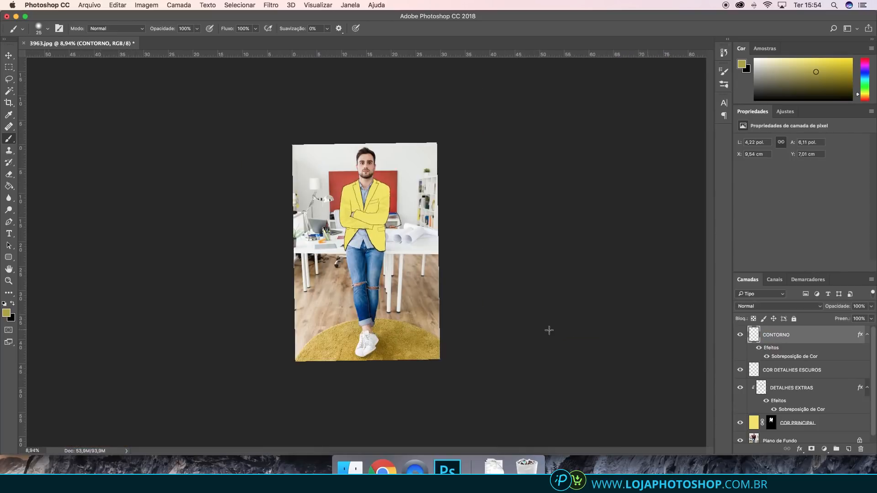
Paint a black outline along the outer side of the rear sneaker on CONTORNO with a 20-pixel brush.
{"action": "scroll", "coordinate": [353, 341], "scroll_direction": "up", "scroll_amount": 5}
{"action": "scroll", "coordinate": [365, 387], "scroll_direction": "up", "scroll_amount": 8}
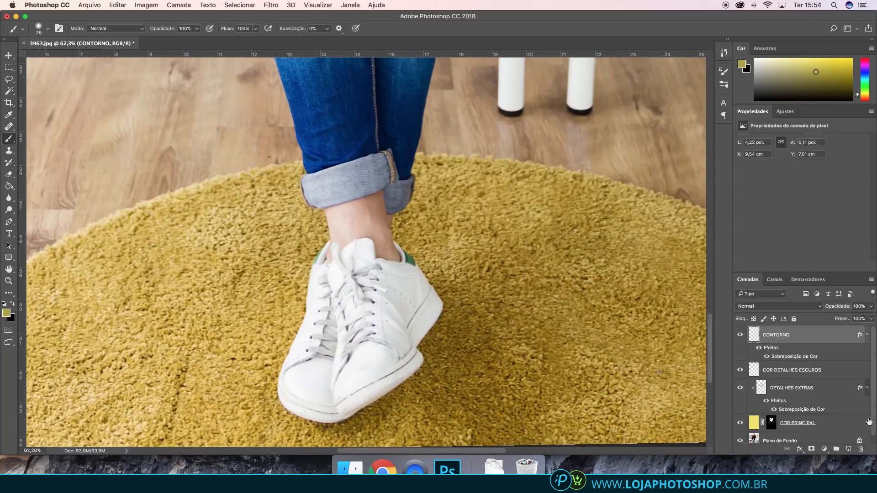
{"action": "key", "text": "x"}
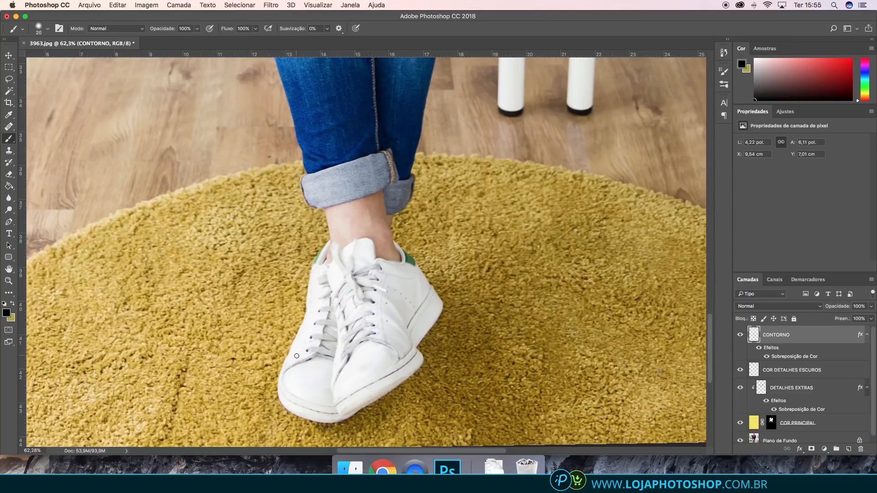
{"action": "scroll", "coordinate": [307, 347], "scroll_direction": "up", "scroll_amount": 4}
{"action": "key", "text": "r"}
{"action": "left_click_drag", "start_coordinate": [201, 369], "coordinate": [198, 237]}
{"action": "key", "text": "b"}
{"action": "mouse_move", "coordinate": [113, 346]}
{"action": "left_mouse_down"}
{"action": "mouse_move", "coordinate": [123, 314]}
{"action": "mouse_move", "coordinate": [190, 261]}
{"action": "mouse_move", "coordinate": [295, 220]}
{"action": "mouse_move", "coordinate": [447, 118]}
{"action": "mouse_move", "coordinate": [501, 103]}
{"action": "left_mouse_up"}
{"action": "scroll", "coordinate": [337, 278], "scroll_direction": "down", "scroll_amount": 5}
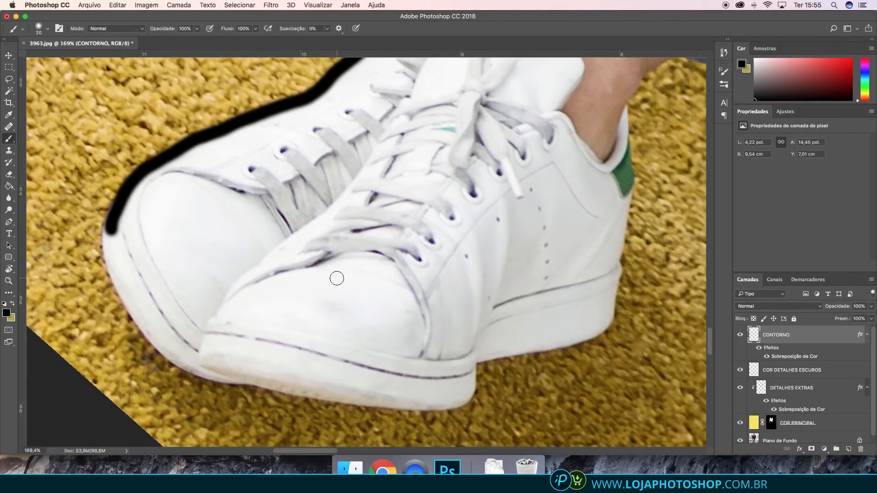
Continue the black outline around the rear sneaker's toe, redoing uneven strokes and trimming the edge with a 13-pixel eraser.
{"action": "key", "text": "r"}
{"action": "mouse_move", "coordinate": [271, 342]}
{"action": "left_mouse_down"}
{"action": "mouse_move", "coordinate": [170, 190]}
{"action": "mouse_move", "coordinate": [178, 169]}
{"action": "left_mouse_up"}
{"action": "key", "text": "b"}
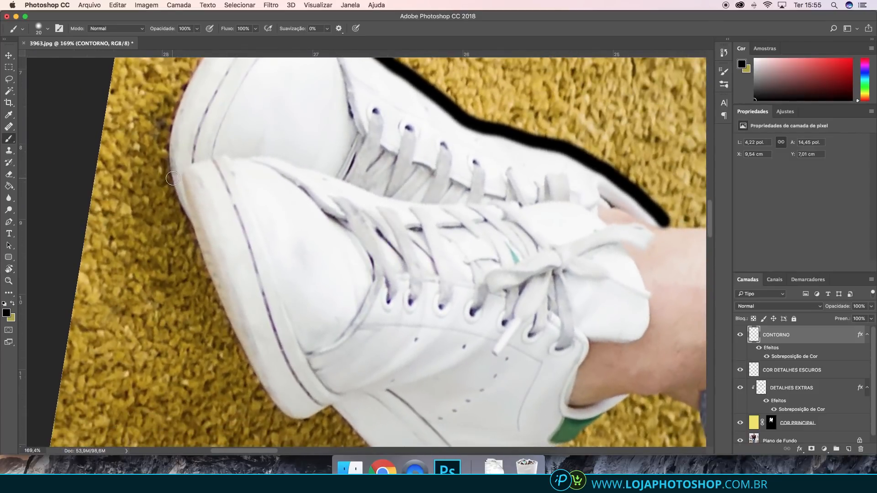
{"action": "scroll", "coordinate": [173, 177], "scroll_direction": "up", "scroll_amount": 4}
{"action": "mouse_move", "coordinate": [173, 250]}
{"action": "left_mouse_down"}
{"action": "mouse_move", "coordinate": [178, 198]}
{"action": "mouse_move", "coordinate": [229, 116]}
{"action": "mouse_move", "coordinate": [262, 99]}
{"action": "mouse_move", "coordinate": [317, 97]}
{"action": "left_mouse_up"}
{"action": "key", "text": "super+z"}
{"action": "left_click_drag", "start_coordinate": [248, 115], "coordinate": [180, 217]}
{"action": "key", "text": "super+z"}
{"action": "mouse_move", "coordinate": [174, 262]}
{"action": "left_mouse_down"}
{"action": "mouse_move", "coordinate": [174, 232]}
{"action": "mouse_move", "coordinate": [218, 131]}
{"action": "mouse_move", "coordinate": [249, 129]}
{"action": "mouse_move", "coordinate": [193, 180]}
{"action": "mouse_move", "coordinate": [179, 269]}
{"action": "mouse_move", "coordinate": [176, 211]}
{"action": "mouse_move", "coordinate": [219, 133]}
{"action": "mouse_move", "coordinate": [261, 102]}
{"action": "mouse_move", "coordinate": [303, 113]}
{"action": "mouse_move", "coordinate": [286, 90]}
{"action": "mouse_move", "coordinate": [233, 96]}
{"action": "left_mouse_up"}
{"action": "key", "text": "super+z"}
{"action": "key", "text": "e"}
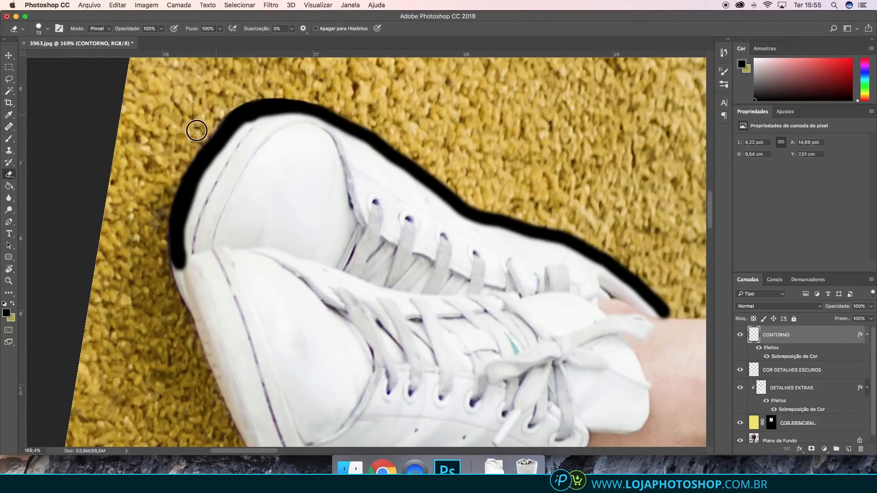
{"action": "scroll", "coordinate": [309, 99], "scroll_direction": "down", "scroll_amount": 3}
{"action": "scroll", "coordinate": [310, 100], "scroll_direction": "down", "scroll_amount": 3}
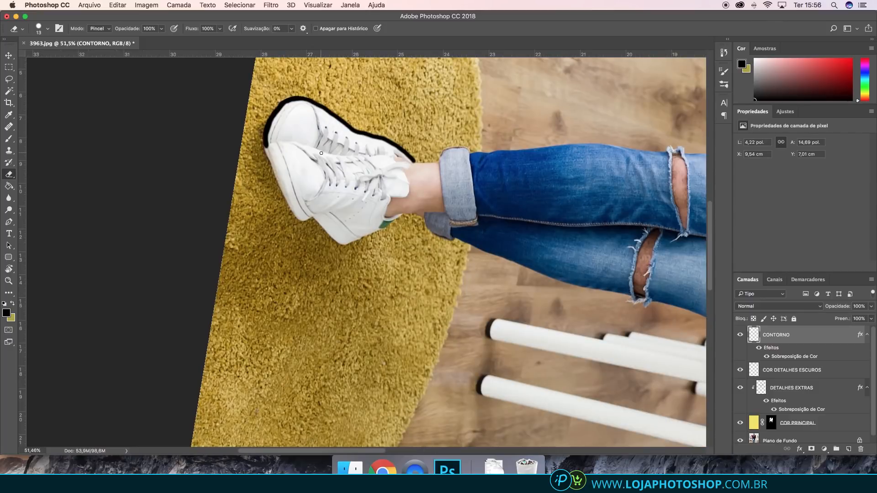
Outline the front sneaker's sole in black around the toe with a 20-pixel brush, undoing the failed strokes.
{"action": "key", "text": "b"}
{"action": "scroll", "coordinate": [336, 147], "scroll_direction": "up", "scroll_amount": 5}
{"action": "key", "text": "r"}
{"action": "mouse_move", "coordinate": [330, 398]}
{"action": "left_mouse_down"}
{"action": "mouse_move", "coordinate": [254, 283]}
{"action": "mouse_move", "coordinate": [274, 238]}
{"action": "left_mouse_up"}
{"action": "key", "text": "b"}
{"action": "mouse_move", "coordinate": [260, 272]}
{"action": "left_mouse_down"}
{"action": "mouse_move", "coordinate": [245, 242]}
{"action": "mouse_move", "coordinate": [260, 270]}
{"action": "mouse_move", "coordinate": [239, 243]}
{"action": "mouse_move", "coordinate": [252, 223]}
{"action": "mouse_move", "coordinate": [251, 265]}
{"action": "mouse_move", "coordinate": [239, 252]}
{"action": "mouse_move", "coordinate": [249, 228]}
{"action": "left_mouse_up"}
{"action": "key", "text": "ctrl+z"}
{"action": "key", "text": "super+z"}
{"action": "key", "text": "super+z"}
{"action": "mouse_move", "coordinate": [260, 270]}
{"action": "left_mouse_down"}
{"action": "mouse_move", "coordinate": [245, 220]}
{"action": "mouse_move", "coordinate": [338, 102]}
{"action": "mouse_move", "coordinate": [367, 77]}
{"action": "mouse_move", "coordinate": [375, 87]}
{"action": "left_mouse_up"}
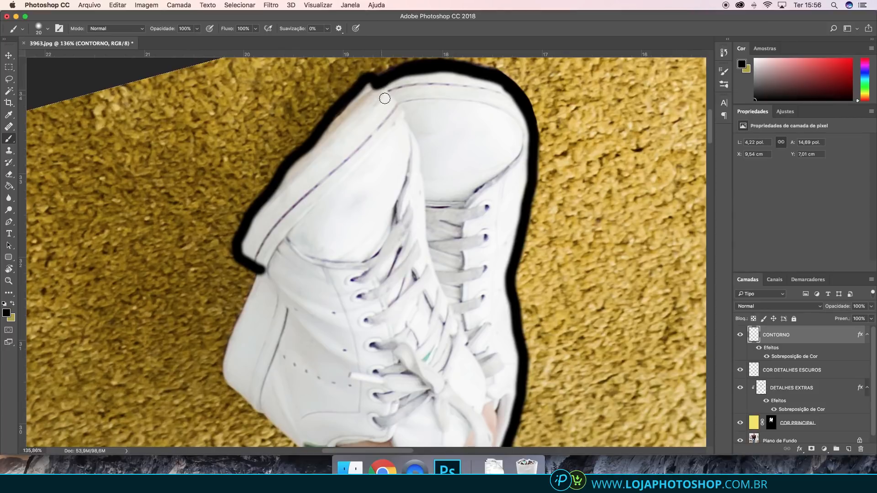
Outline the front sneaker's heel up to the ankle and refine that line with a 13-pixel eraser.
{"action": "mouse_move", "coordinate": [232, 381]}
{"action": "left_mouse_down"}
{"action": "mouse_move", "coordinate": [231, 333]}
{"action": "mouse_move", "coordinate": [256, 272]}
{"action": "mouse_move", "coordinate": [264, 274]}
{"action": "left_mouse_up"}
{"action": "scroll", "coordinate": [264, 275], "scroll_direction": "down", "scroll_amount": 5}
{"action": "key", "text": "r"}
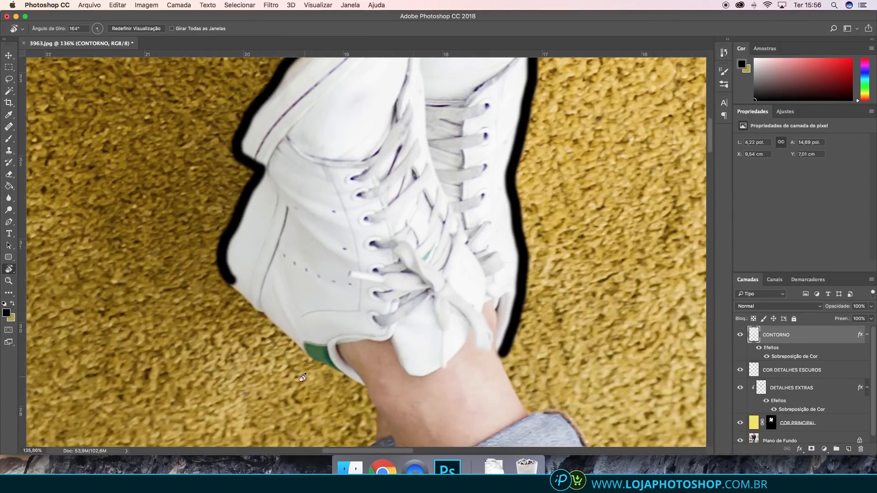
{"action": "left_click_drag", "start_coordinate": [302, 378], "coordinate": [280, 143]}
{"action": "mouse_move", "coordinate": [253, 201]}
{"action": "left_mouse_down"}
{"action": "mouse_move", "coordinate": [296, 155]}
{"action": "mouse_move", "coordinate": [390, 112]}
{"action": "left_mouse_up"}
{"action": "key", "text": "e"}
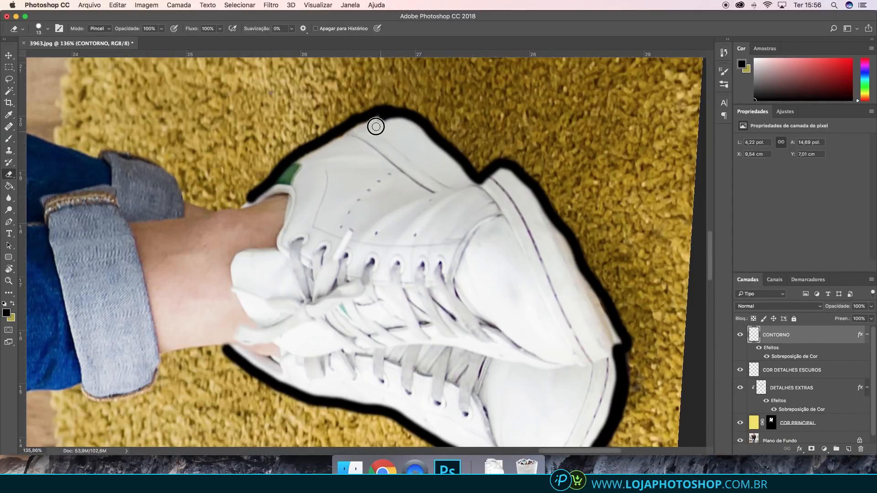
{"action": "mouse_move", "coordinate": [389, 120]}
{"action": "left_mouse_down"}
{"action": "mouse_move", "coordinate": [396, 100]}
{"action": "mouse_move", "coordinate": [369, 102]}
{"action": "mouse_move", "coordinate": [312, 134]}
{"action": "mouse_move", "coordinate": [322, 131]}
{"action": "mouse_move", "coordinate": [277, 160]}
{"action": "mouse_move", "coordinate": [252, 205]}
{"action": "left_mouse_up"}
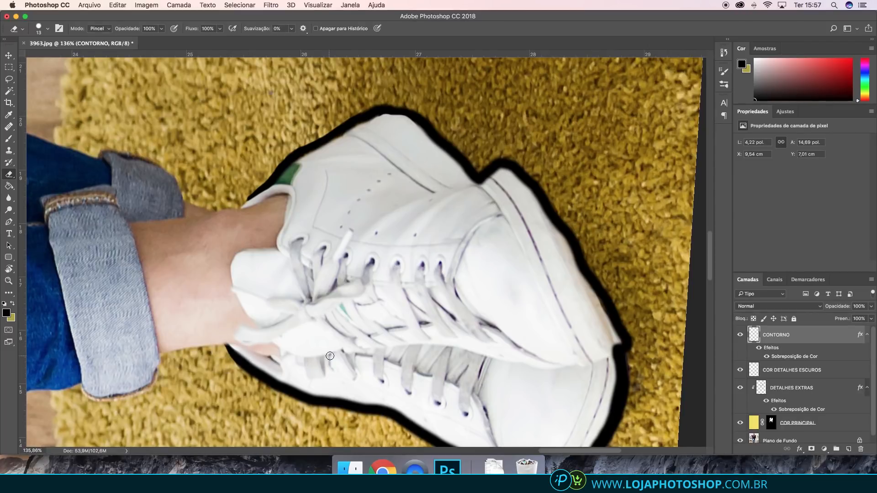
Outline the front sneaker's tongue and draw the ankle openings of both sneakers, using an 8-pixel brush for the thinner lines.
{"action": "key", "text": "b"}
{"action": "mouse_move", "coordinate": [284, 250]}
{"action": "left_mouse_down"}
{"action": "mouse_move", "coordinate": [241, 252]}
{"action": "mouse_move", "coordinate": [233, 280]}
{"action": "mouse_move", "coordinate": [245, 315]}
{"action": "mouse_move", "coordinate": [289, 355]}
{"action": "mouse_move", "coordinate": [346, 351]}
{"action": "left_mouse_up"}
{"action": "left_click_drag", "start_coordinate": [278, 359], "coordinate": [280, 370]}
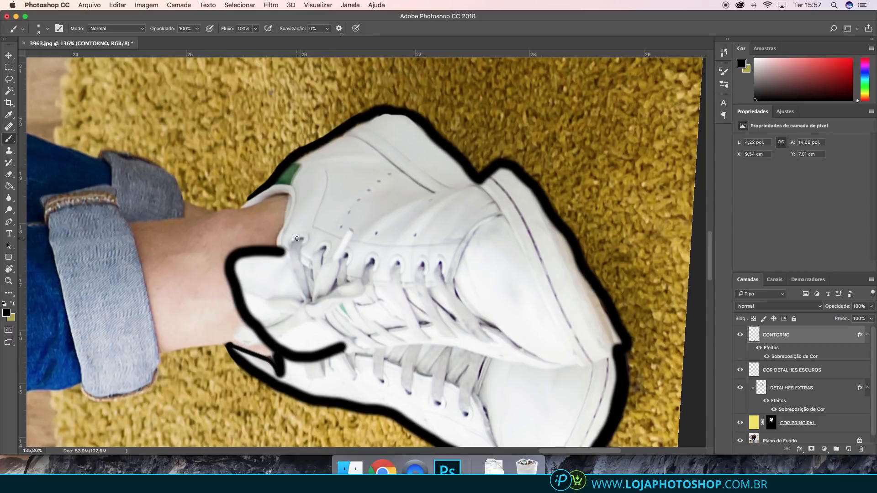
{"action": "left_click_drag", "start_coordinate": [278, 238], "coordinate": [295, 196]}
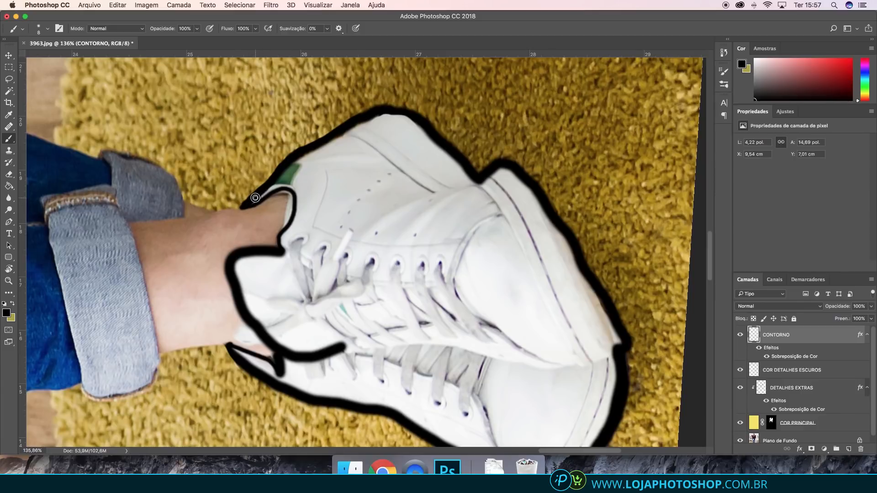
{"action": "left_click_drag", "start_coordinate": [256, 198], "coordinate": [279, 183]}
Thicken the front sneaker's toe sole outline with a 15-pixel brush and outline its inner edge against the rear sneaker.
{"action": "key", "text": "r"}
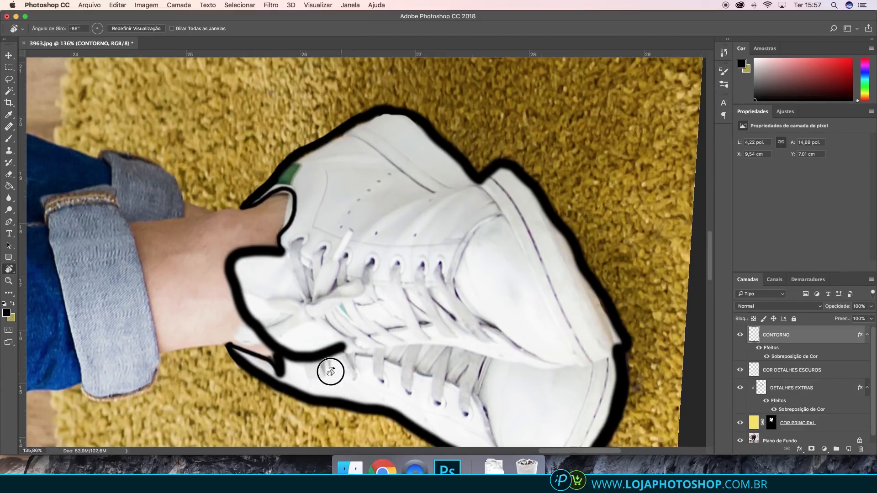
{"action": "left_click_drag", "start_coordinate": [329, 366], "coordinate": [295, 180]}
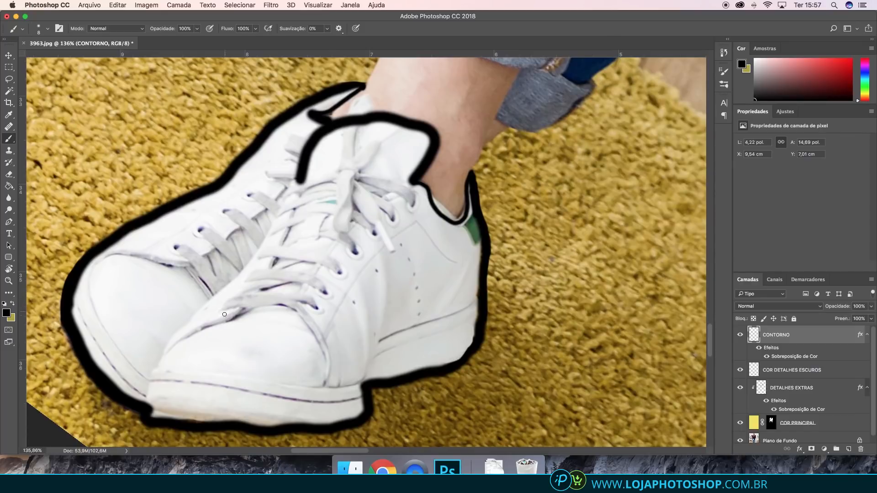
{"action": "key", "text": "bracketright"}
{"action": "mouse_move", "coordinate": [156, 400]}
{"action": "left_mouse_down"}
{"action": "mouse_move", "coordinate": [155, 379]}
{"action": "mouse_move", "coordinate": [155, 418]}
{"action": "mouse_move", "coordinate": [301, 421]}
{"action": "mouse_move", "coordinate": [278, 409]}
{"action": "mouse_move", "coordinate": [263, 423]}
{"action": "mouse_move", "coordinate": [272, 427]}
{"action": "mouse_move", "coordinate": [358, 415]}
{"action": "left_mouse_up"}
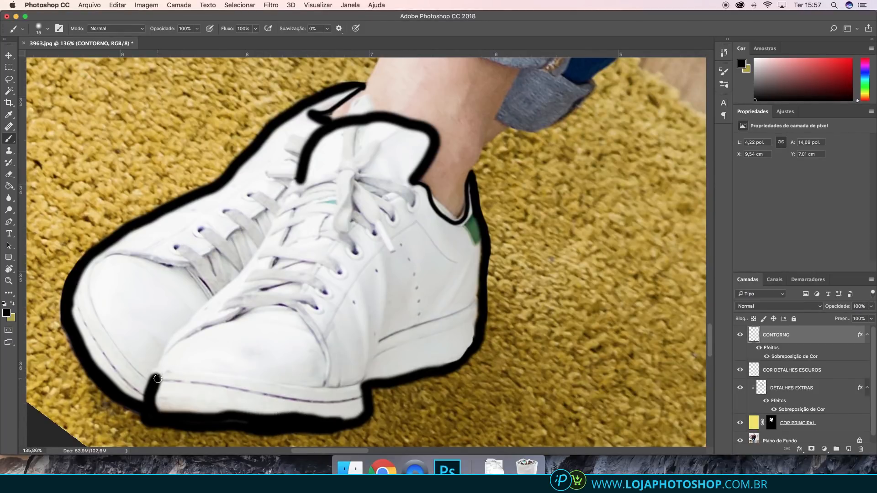
{"action": "mouse_move", "coordinate": [158, 378]}
{"action": "left_mouse_down"}
{"action": "mouse_move", "coordinate": [186, 332]}
{"action": "mouse_move", "coordinate": [182, 285]}
{"action": "left_mouse_up"}
{"action": "key", "text": "super+z"}
{"action": "key", "text": "r"}
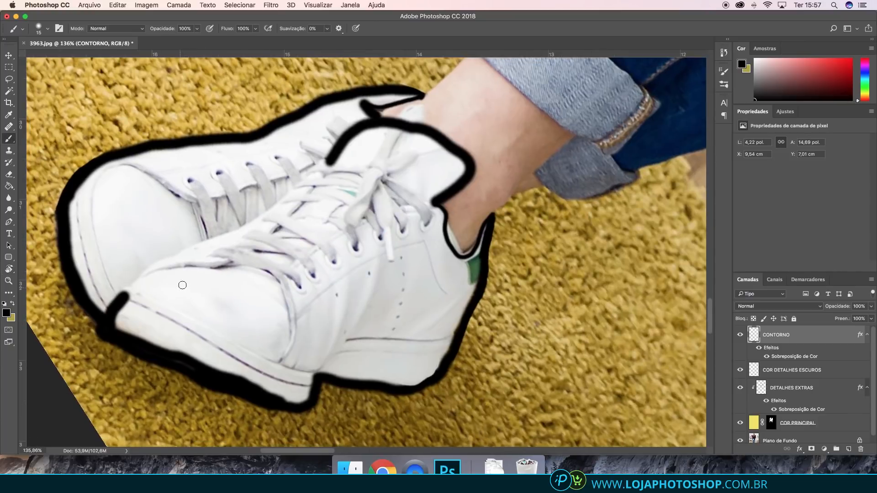
{"action": "mouse_move", "coordinate": [126, 293]}
{"action": "left_mouse_down"}
{"action": "mouse_move", "coordinate": [141, 274]}
{"action": "mouse_move", "coordinate": [242, 226]}
{"action": "mouse_move", "coordinate": [336, 154]}
{"action": "left_mouse_up"}
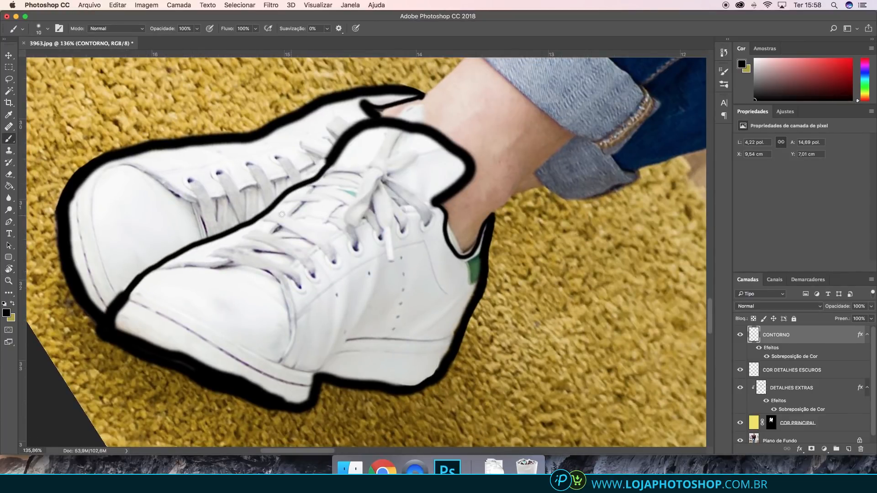
Draw the inner seams of both sneakers with a 10-pixel brush: toe caps, sole edges, lace panels and the rear opening.
{"action": "mouse_move", "coordinate": [360, 107]}
{"action": "left_mouse_down"}
{"action": "mouse_move", "coordinate": [323, 134]}
{"action": "mouse_move", "coordinate": [325, 163]}
{"action": "left_mouse_up"}
{"action": "mouse_move", "coordinate": [108, 169]}
{"action": "left_mouse_down"}
{"action": "mouse_move", "coordinate": [124, 164]}
{"action": "mouse_move", "coordinate": [179, 192]}
{"action": "mouse_move", "coordinate": [235, 189]}
{"action": "mouse_move", "coordinate": [328, 155]}
{"action": "left_mouse_up"}
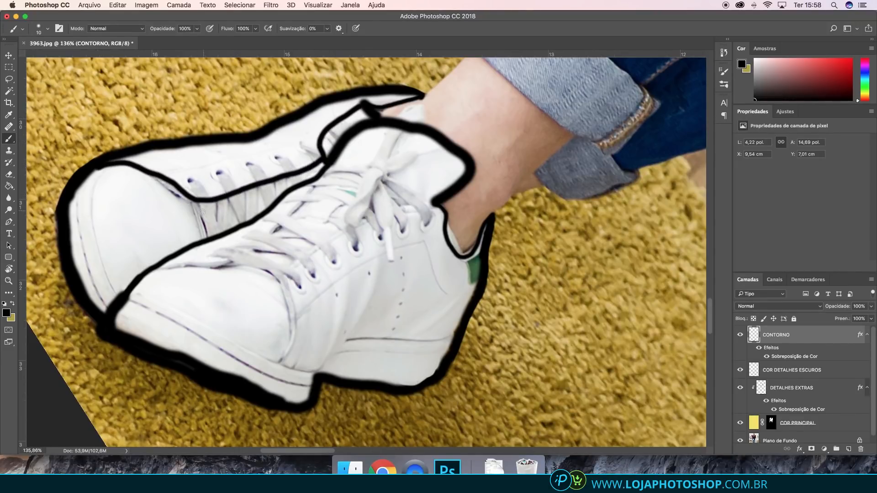
{"action": "left_click_drag", "start_coordinate": [196, 201], "coordinate": [206, 233]}
{"action": "mouse_move", "coordinate": [114, 171]}
{"action": "left_mouse_down"}
{"action": "mouse_move", "coordinate": [95, 198]}
{"action": "mouse_move", "coordinate": [92, 237]}
{"action": "mouse_move", "coordinate": [119, 297]}
{"action": "mouse_move", "coordinate": [137, 296]}
{"action": "mouse_move", "coordinate": [315, 376]}
{"action": "mouse_move", "coordinate": [359, 349]}
{"action": "mouse_move", "coordinate": [439, 352]}
{"action": "left_mouse_up"}
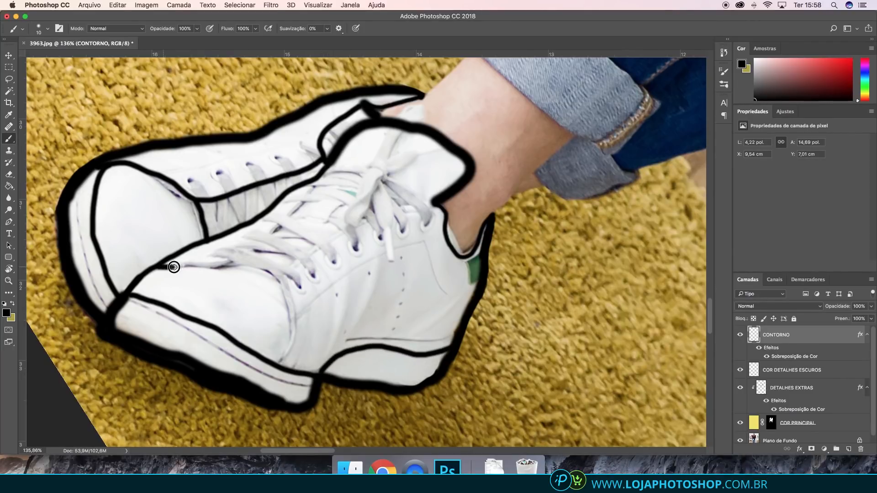
{"action": "mouse_move", "coordinate": [173, 267]}
{"action": "left_mouse_down"}
{"action": "mouse_move", "coordinate": [227, 260]}
{"action": "mouse_move", "coordinate": [290, 215]}
{"action": "mouse_move", "coordinate": [321, 177]}
{"action": "left_mouse_up"}
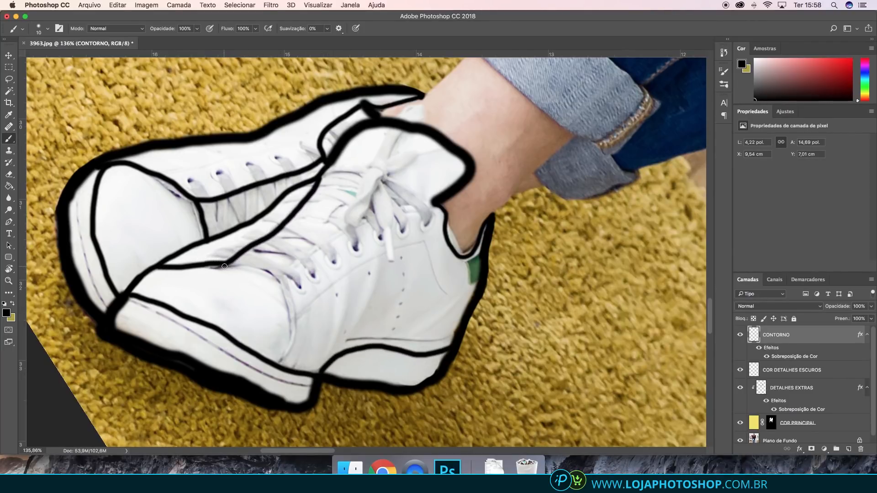
{"action": "mouse_move", "coordinate": [225, 266]}
{"action": "left_mouse_down"}
{"action": "mouse_move", "coordinate": [285, 284]}
{"action": "mouse_move", "coordinate": [297, 311]}
{"action": "mouse_move", "coordinate": [278, 365]}
{"action": "left_mouse_up"}
{"action": "mouse_move", "coordinate": [294, 290]}
{"action": "left_mouse_down"}
{"action": "mouse_move", "coordinate": [329, 242]}
{"action": "mouse_move", "coordinate": [434, 206]}
{"action": "left_mouse_up"}
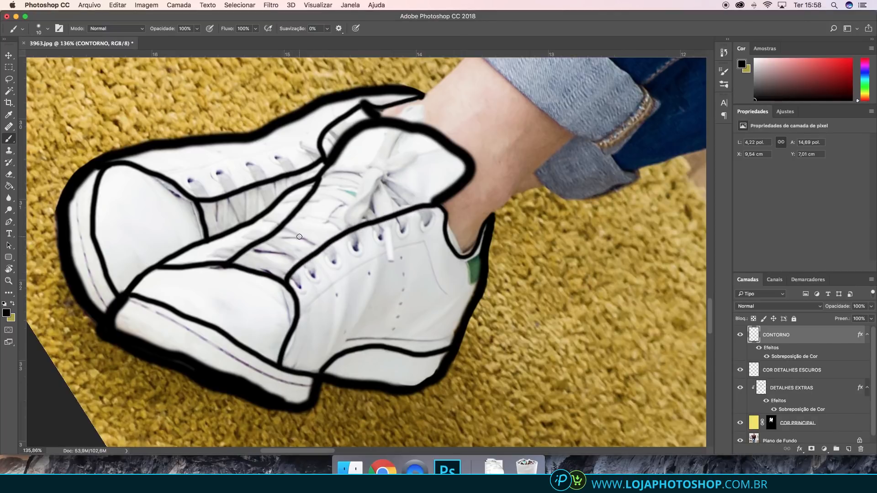
Draw the crossed laces on both sneakers and the bow on the front one with black 10-pixel strokes.
{"action": "left_click_drag", "start_coordinate": [218, 231], "coordinate": [192, 182]}
{"action": "mouse_move", "coordinate": [219, 228]}
{"action": "left_mouse_down"}
{"action": "mouse_move", "coordinate": [223, 177]}
{"action": "mouse_move", "coordinate": [242, 222]}
{"action": "mouse_move", "coordinate": [254, 170]}
{"action": "mouse_move", "coordinate": [271, 202]}
{"action": "mouse_move", "coordinate": [279, 159]}
{"action": "mouse_move", "coordinate": [298, 182]}
{"action": "left_mouse_up"}
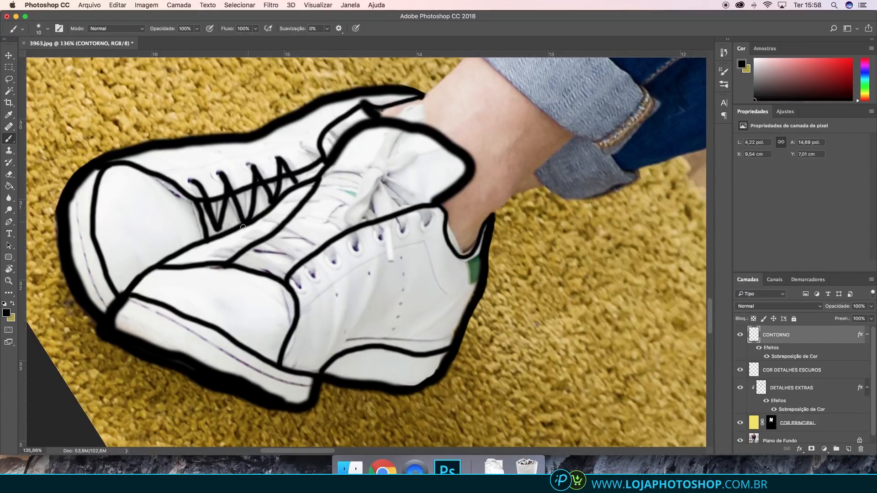
{"action": "mouse_move", "coordinate": [215, 255]}
{"action": "left_mouse_down"}
{"action": "mouse_move", "coordinate": [294, 274]}
{"action": "mouse_move", "coordinate": [258, 239]}
{"action": "mouse_move", "coordinate": [302, 259]}
{"action": "mouse_move", "coordinate": [247, 257]}
{"action": "mouse_move", "coordinate": [315, 241]}
{"action": "mouse_move", "coordinate": [274, 220]}
{"action": "mouse_move", "coordinate": [352, 238]}
{"action": "left_mouse_up"}
{"action": "mouse_move", "coordinate": [303, 216]}
{"action": "left_mouse_down"}
{"action": "mouse_move", "coordinate": [377, 234]}
{"action": "mouse_move", "coordinate": [352, 201]}
{"action": "mouse_move", "coordinate": [300, 192]}
{"action": "left_mouse_up"}
{"action": "mouse_move", "coordinate": [325, 222]}
{"action": "left_mouse_down"}
{"action": "mouse_move", "coordinate": [340, 202]}
{"action": "mouse_move", "coordinate": [371, 221]}
{"action": "mouse_move", "coordinate": [393, 218]}
{"action": "left_mouse_up"}
{"action": "mouse_move", "coordinate": [376, 183]}
{"action": "left_mouse_down"}
{"action": "mouse_move", "coordinate": [356, 223]}
{"action": "mouse_move", "coordinate": [369, 177]}
{"action": "mouse_move", "coordinate": [401, 168]}
{"action": "mouse_move", "coordinate": [401, 151]}
{"action": "mouse_move", "coordinate": [372, 174]}
{"action": "mouse_move", "coordinate": [386, 154]}
{"action": "mouse_move", "coordinate": [378, 170]}
{"action": "mouse_move", "coordinate": [387, 244]}
{"action": "left_mouse_up"}
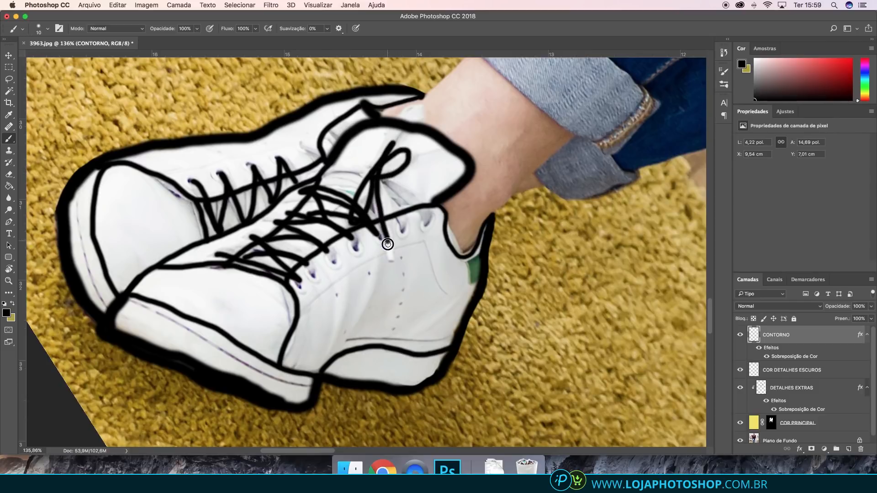
{"action": "left_click_drag", "start_coordinate": [382, 188], "coordinate": [423, 225]}
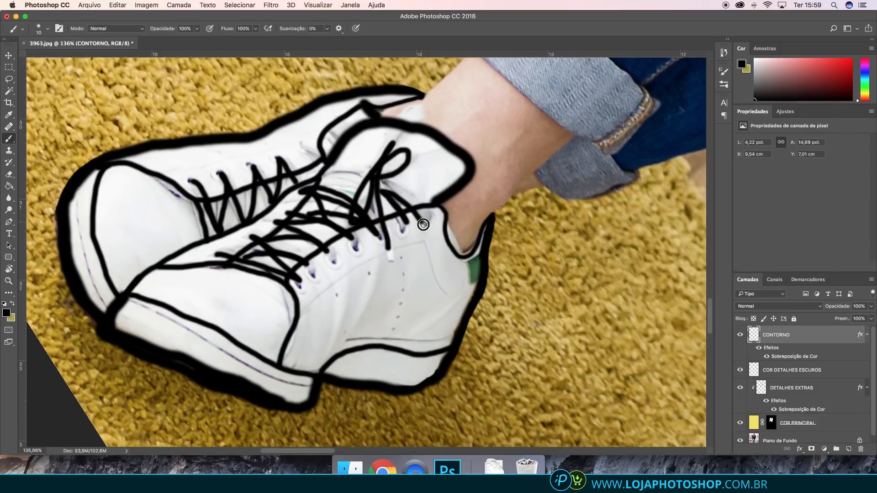
{"action": "mouse_move", "coordinate": [320, 179]}
{"action": "left_mouse_down"}
{"action": "mouse_move", "coordinate": [353, 184]}
{"action": "mouse_move", "coordinate": [341, 198]}
{"action": "mouse_move", "coordinate": [320, 180]}
{"action": "left_mouse_up"}
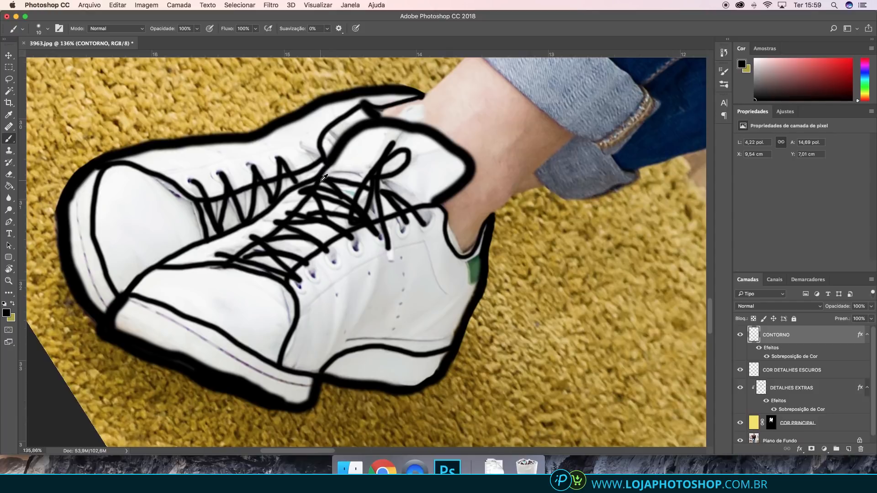
Trim the thick outer outlines of the sneakers with a 13-pixel eraser.
{"action": "scroll", "coordinate": [324, 177], "scroll_direction": "down", "scroll_amount": 5}
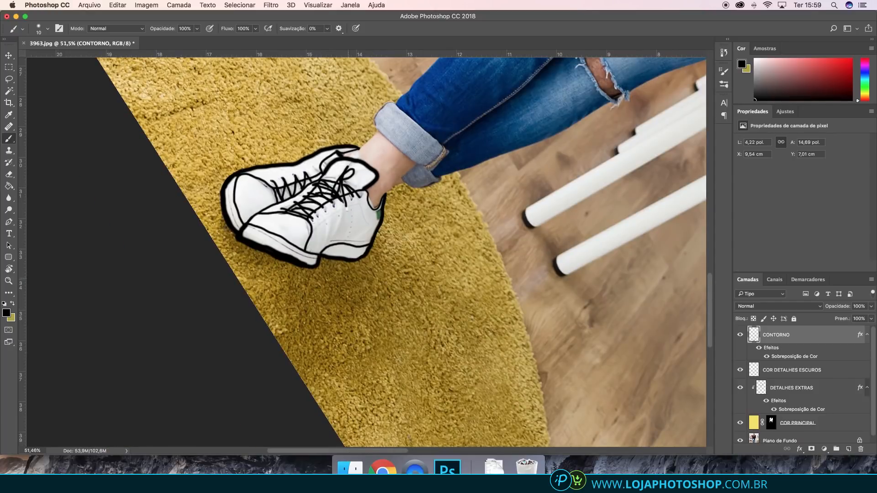
{"action": "key", "text": "r"}
{"action": "left_click_drag", "start_coordinate": [347, 283], "coordinate": [287, 319]}
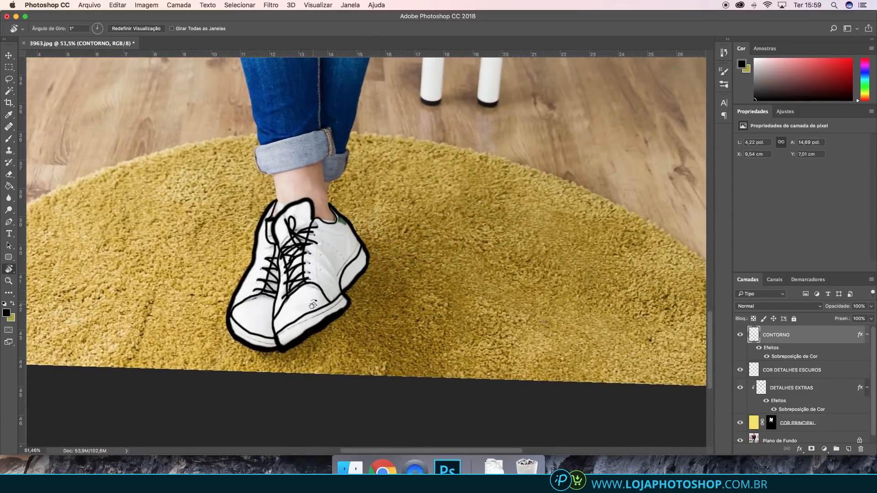
{"action": "key", "text": "e"}
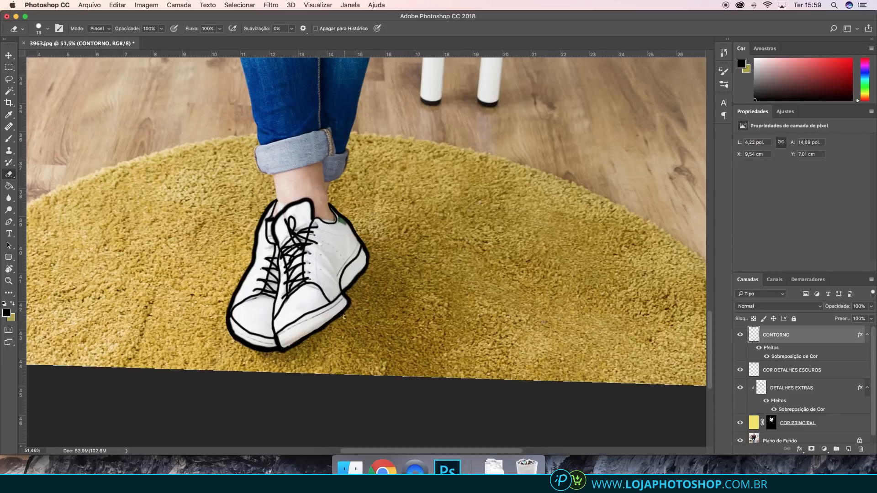
Create a new empty layer directly above Plano de Fundo, below COR PRINCIPAL.
{"action": "left_click", "coordinate": [821, 423]}
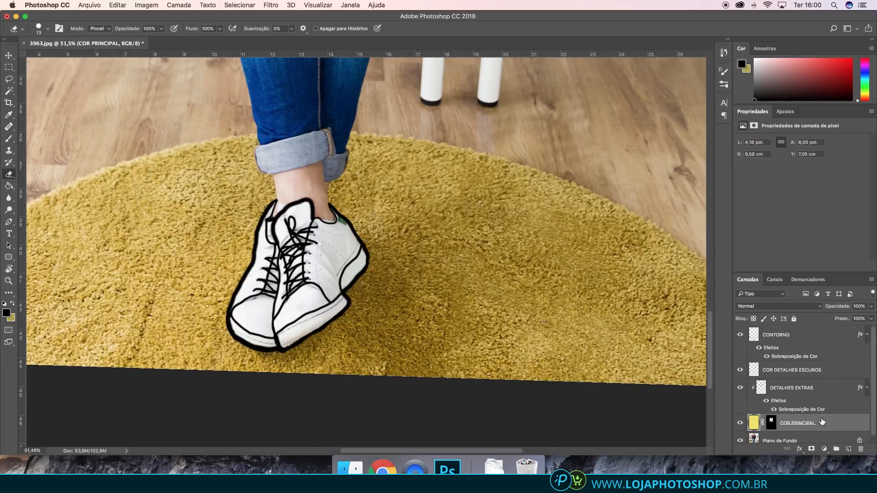
{"action": "left_click", "coordinate": [813, 368]}
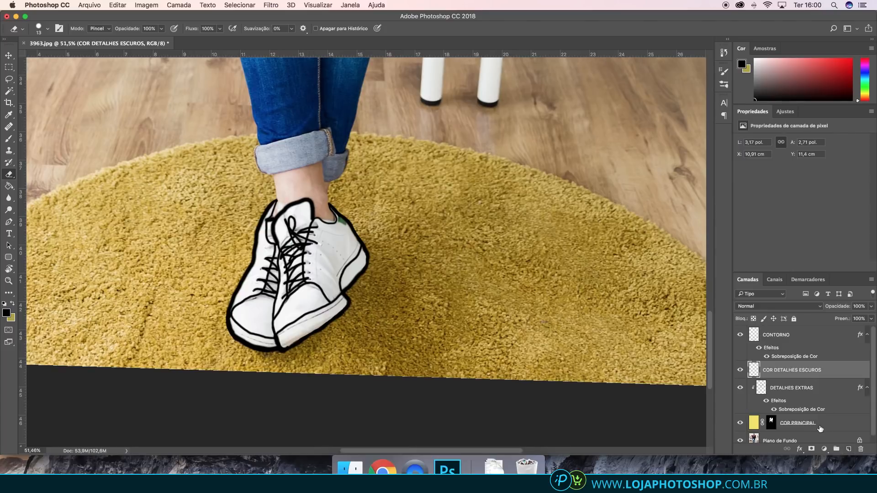
{"action": "left_click", "coordinate": [813, 434]}
{"action": "left_click", "coordinate": [848, 449]}
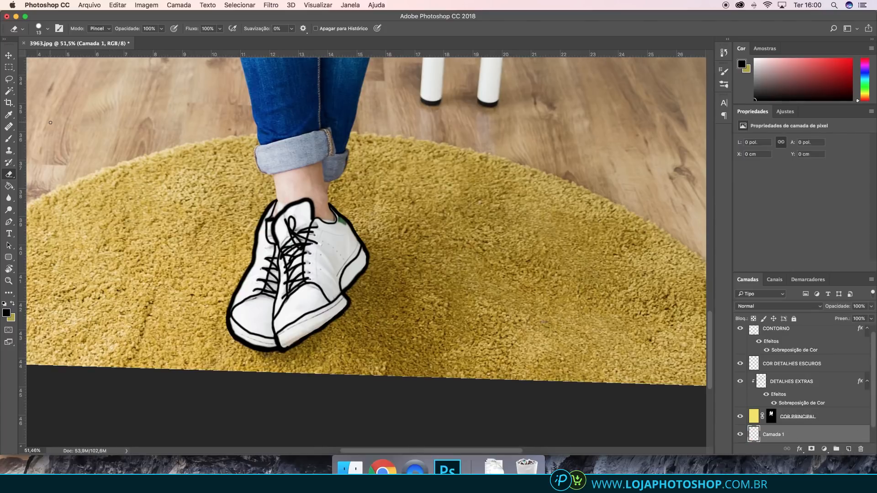
Set the foreground colour to green 3fec8c and fill the new layer with it using the Paint Bucket.
{"action": "key", "text": "i"}
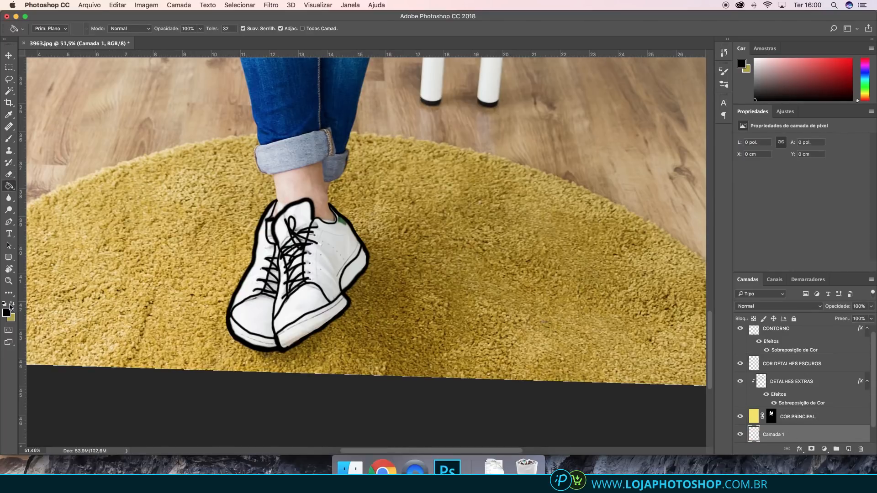
{"action": "left_click", "coordinate": [6, 312]}
{"action": "left_click_drag", "start_coordinate": [601, 244], "coordinate": [601, 224]}
{"action": "left_click", "coordinate": [560, 165]}
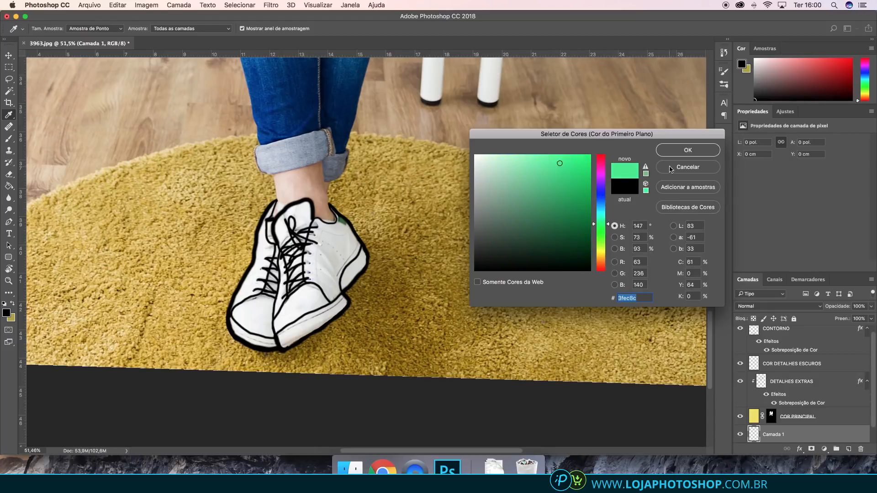
{"action": "key", "text": "Return"}
{"action": "key", "text": "g"}
{"action": "left_click", "coordinate": [290, 231]}
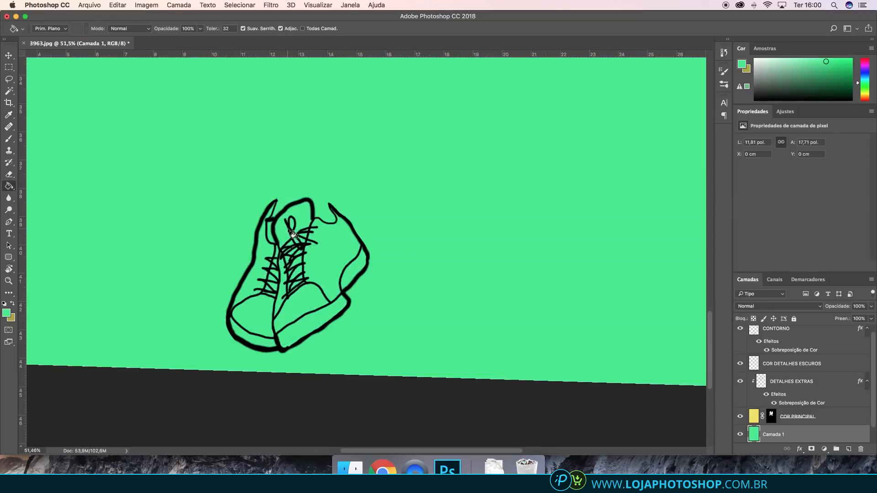
Trace the sneakers' outer outline with the Polygonal Lasso, from the rear sneaker's collar round the toes and soles up the front sneaker's heel.
{"action": "right_click", "coordinate": [8, 79]}
{"action": "left_click", "coordinate": [44, 88]}
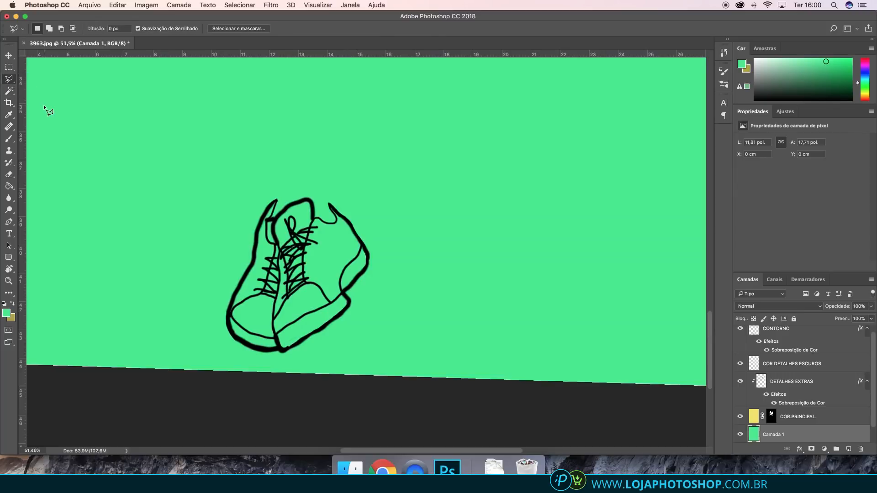
{"action": "scroll", "coordinate": [169, 370], "scroll_direction": "up", "scroll_amount": 10}
{"action": "scroll", "coordinate": [495, 263], "scroll_direction": "down", "scroll_amount": 10}
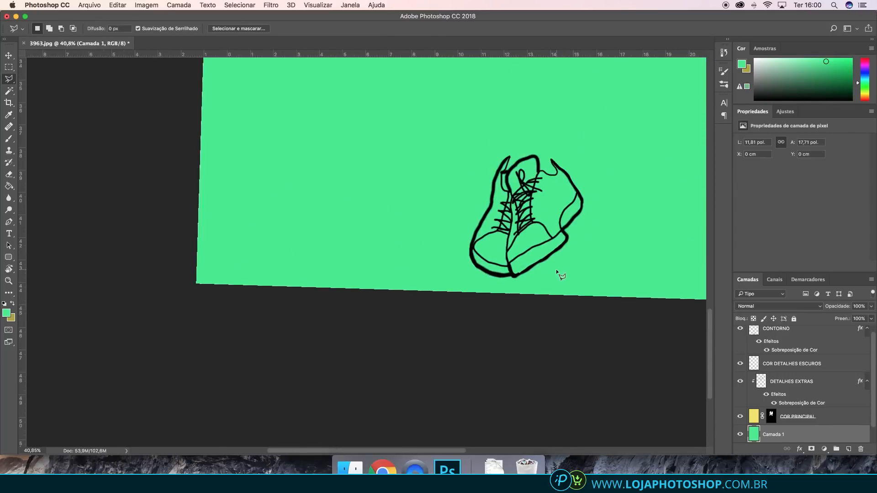
{"action": "scroll", "coordinate": [556, 270], "scroll_direction": "up", "scroll_amount": 5}
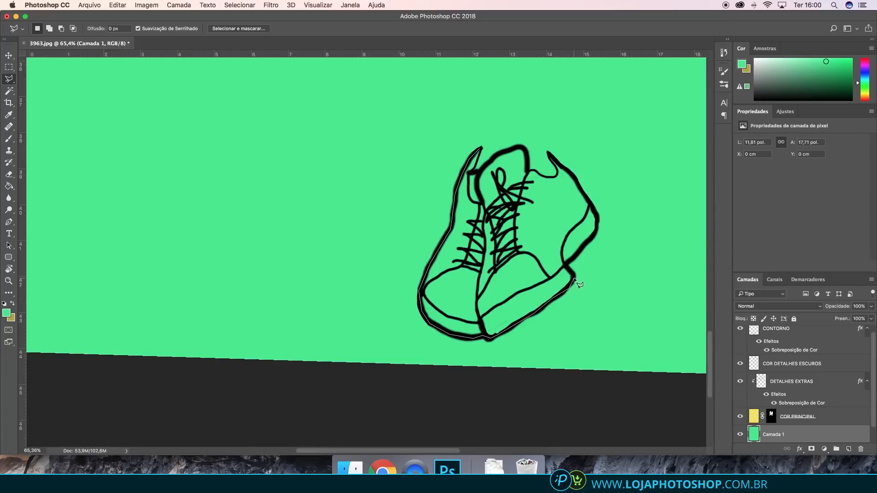
{"action": "left_click_drag", "start_coordinate": [580, 285], "coordinate": [571, 270]}
{"action": "left_click_drag", "start_coordinate": [579, 182], "coordinate": [548, 153]}
Continue the lasso outline along the front sneaker's ankle opening and tongue and close the selection at the rear sneaker's collar.
{"action": "scroll", "coordinate": [557, 172], "scroll_direction": "up", "scroll_amount": 5}
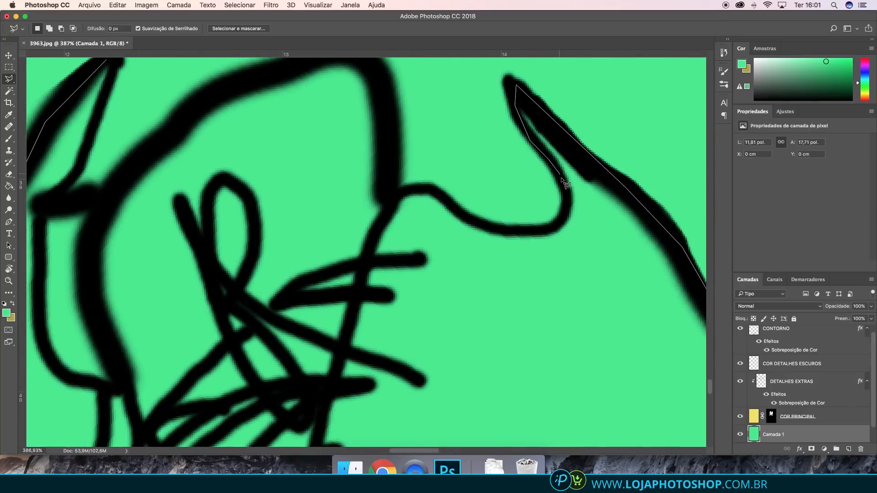
{"action": "left_click_drag", "start_coordinate": [558, 171], "coordinate": [553, 232]}
{"action": "mouse_move", "coordinate": [439, 197]}
{"action": "left_mouse_down"}
{"action": "mouse_move", "coordinate": [387, 196]}
{"action": "mouse_move", "coordinate": [388, 112]}
{"action": "left_mouse_up"}
{"action": "scroll", "coordinate": [388, 112], "scroll_direction": "down", "scroll_amount": 5}
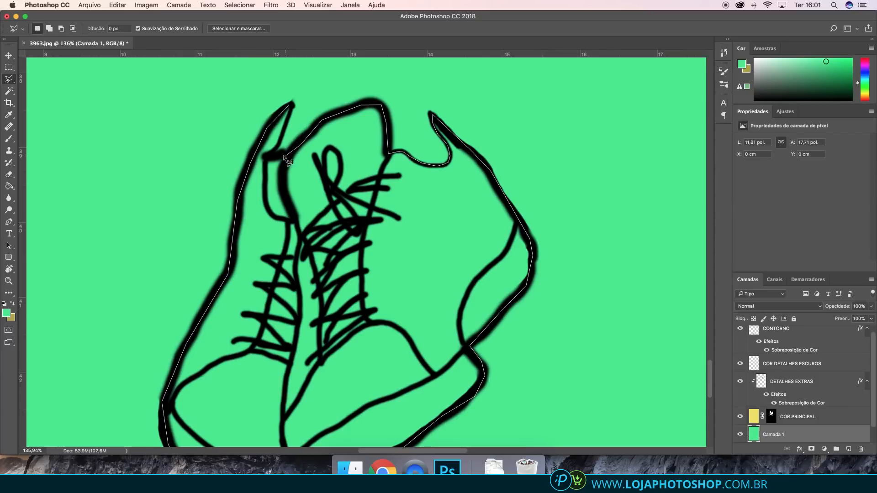
{"action": "left_click", "coordinate": [273, 153]}
{"action": "left_click", "coordinate": [291, 106]}
{"action": "scroll", "coordinate": [305, 146], "scroll_direction": "down", "scroll_amount": 5}
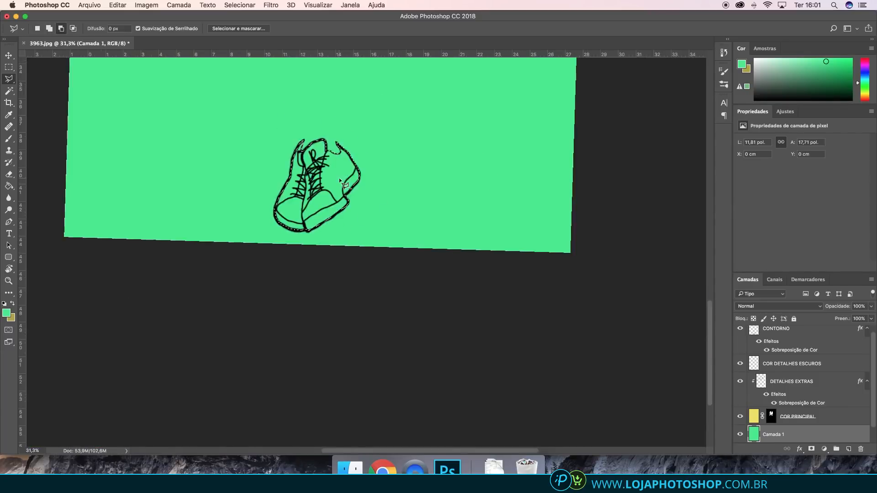
Add a layer mask to Camada 1 from the sneaker selection so the green fill covers only the sneakers.
{"action": "scroll", "coordinate": [339, 178], "scroll_direction": "up", "scroll_amount": 4}
{"action": "key", "text": "super+shift+i"}
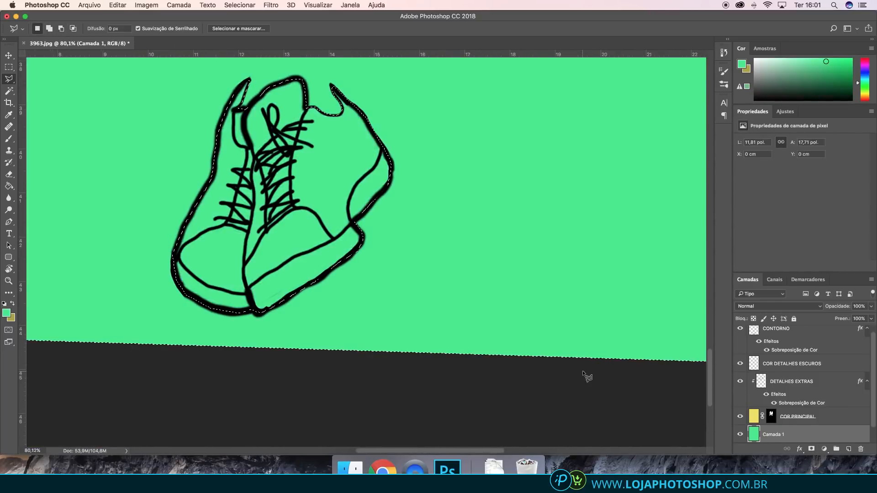
{"action": "key", "text": "super+shift+i"}
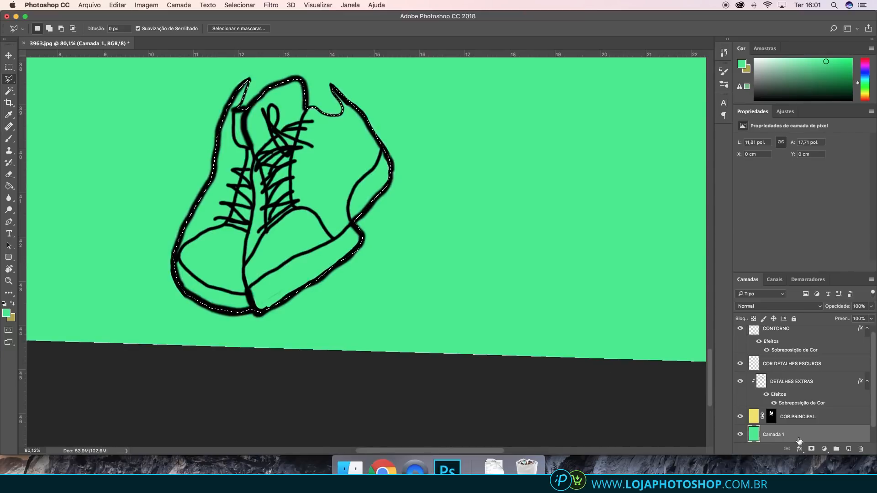
{"action": "left_click", "coordinate": [811, 449]}
{"action": "scroll", "coordinate": [387, 284], "scroll_direction": "down", "scroll_amount": 5}
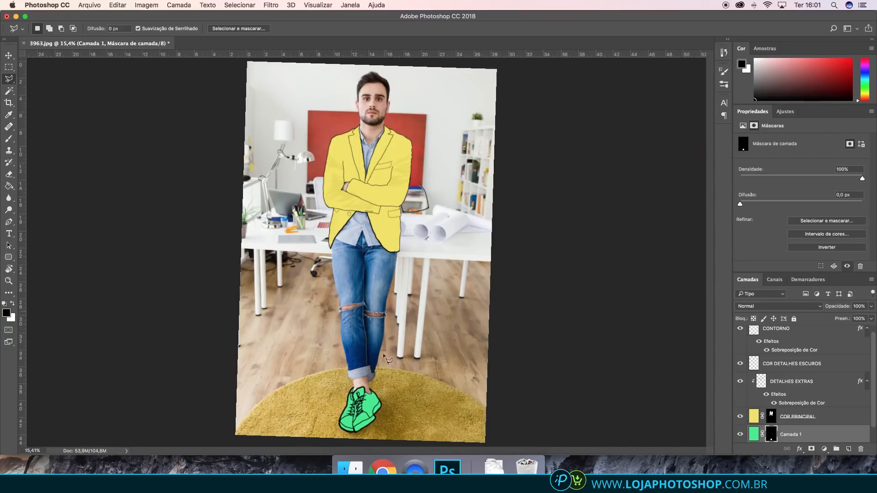
Create a new layer above the masked green Camada 1 and set the foreground colour to a darker green.
{"action": "scroll", "coordinate": [369, 409], "scroll_direction": "up", "scroll_amount": 4}
{"action": "scroll", "coordinate": [369, 409], "scroll_direction": "up", "scroll_amount": 4}
{"action": "scroll", "coordinate": [315, 372], "scroll_direction": "down", "scroll_amount": 3}
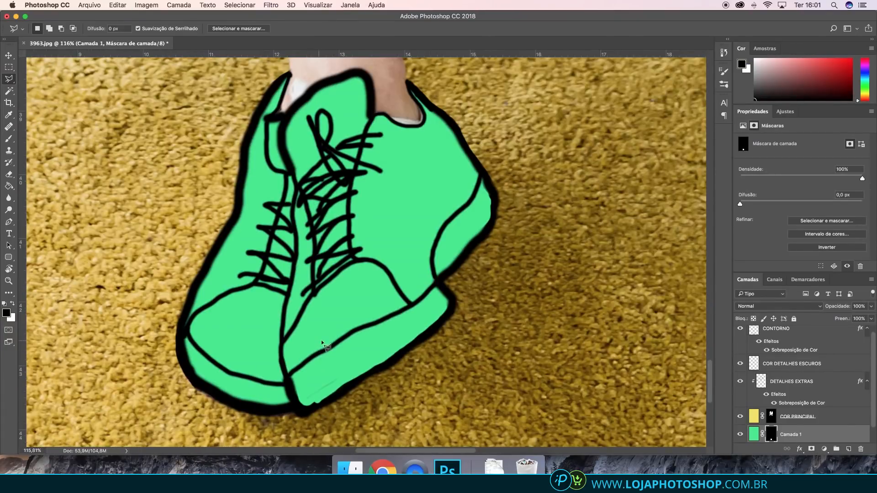
{"action": "scroll", "coordinate": [824, 433], "scroll_direction": "down", "scroll_amount": 1}
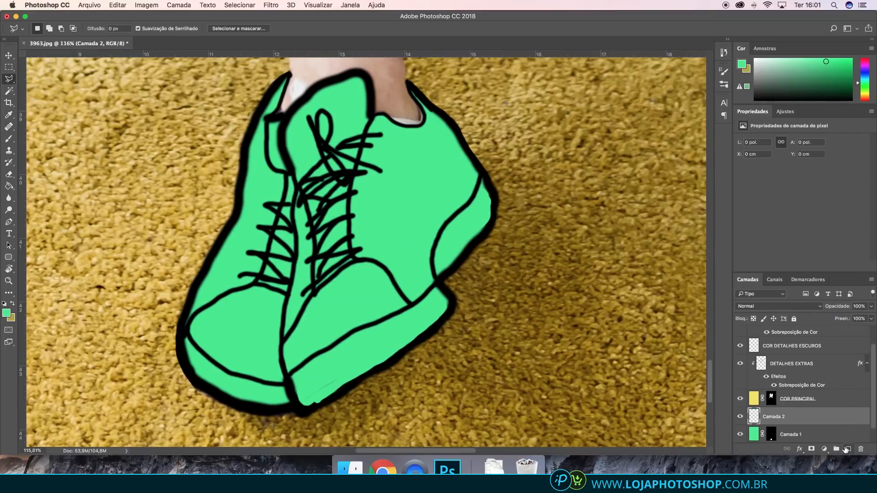
{"action": "left_click", "coordinate": [6, 313]}
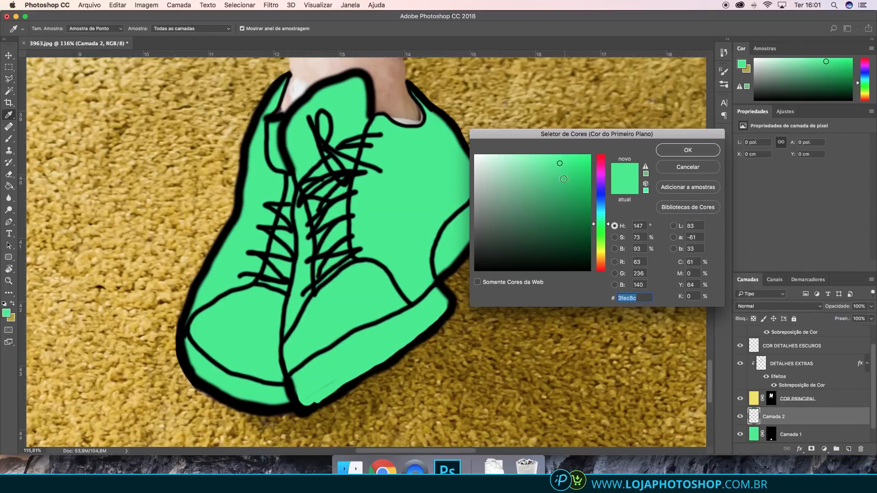
{"action": "left_click_drag", "start_coordinate": [564, 179], "coordinate": [558, 203]}
{"action": "left_click", "coordinate": [687, 150]}
Paint the soles of both sneakers and the front sneaker's heel panel dark green with a 35-pixel brush.
{"action": "key", "text": "l"}
{"action": "key", "text": "b"}
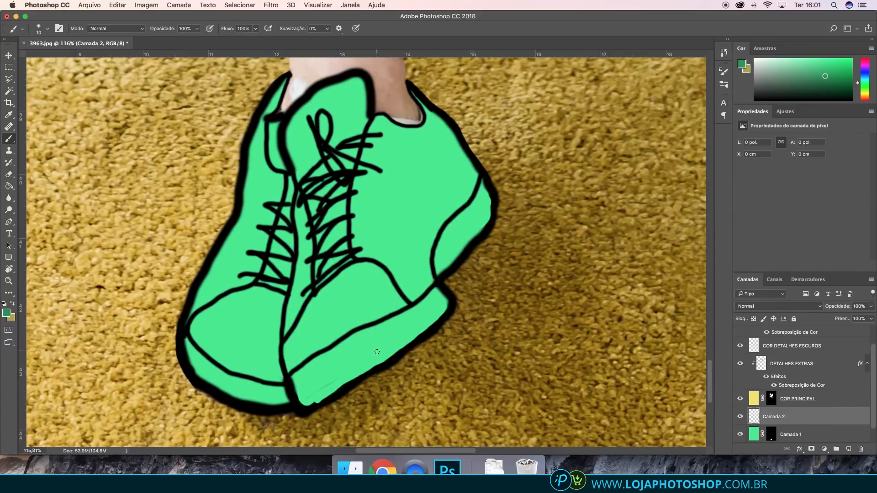
{"action": "key", "text": "bracketright"}
{"action": "mouse_move", "coordinate": [336, 378]}
{"action": "left_mouse_down"}
{"action": "mouse_move", "coordinate": [378, 352]}
{"action": "mouse_move", "coordinate": [353, 348]}
{"action": "mouse_move", "coordinate": [379, 333]}
{"action": "mouse_move", "coordinate": [408, 334]}
{"action": "mouse_move", "coordinate": [430, 297]}
{"action": "mouse_move", "coordinate": [293, 396]}
{"action": "mouse_move", "coordinate": [300, 368]}
{"action": "mouse_move", "coordinate": [322, 358]}
{"action": "left_mouse_up"}
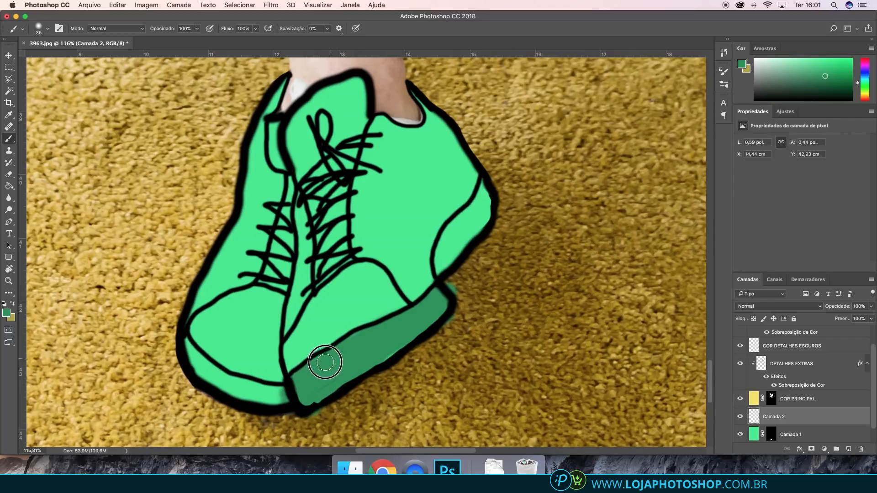
{"action": "mouse_move", "coordinate": [523, 195]}
{"action": "left_mouse_down"}
{"action": "mouse_move", "coordinate": [505, 187]}
{"action": "mouse_move", "coordinate": [438, 263]}
{"action": "mouse_move", "coordinate": [464, 262]}
{"action": "left_mouse_up"}
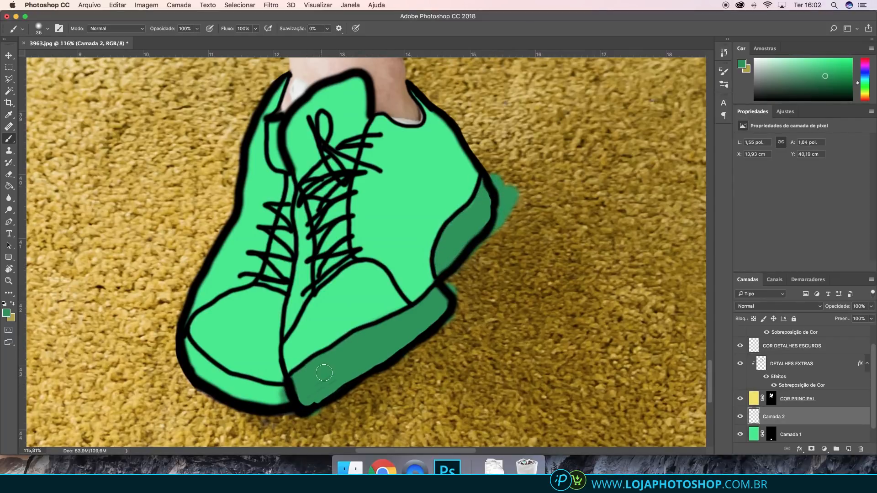
{"action": "key", "text": "r"}
{"action": "mouse_move", "coordinate": [324, 373]}
{"action": "left_mouse_down"}
{"action": "mouse_move", "coordinate": [280, 411]}
{"action": "mouse_move", "coordinate": [423, 368]}
{"action": "left_mouse_up"}
{"action": "scroll", "coordinate": [439, 352], "scroll_direction": "down", "scroll_amount": 4}
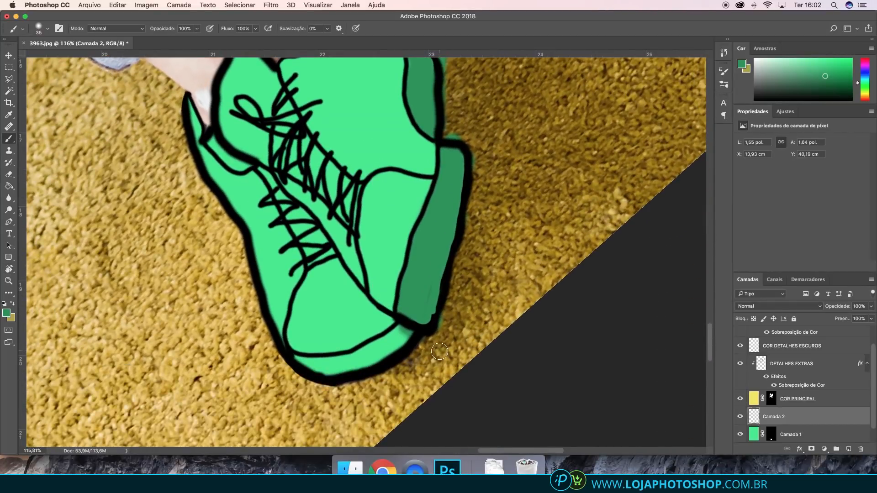
{"action": "mouse_move", "coordinate": [347, 365]}
{"action": "left_mouse_down"}
{"action": "mouse_move", "coordinate": [405, 343]}
{"action": "mouse_move", "coordinate": [396, 336]}
{"action": "mouse_move", "coordinate": [364, 355]}
{"action": "mouse_move", "coordinate": [301, 367]}
{"action": "mouse_move", "coordinate": [332, 370]}
{"action": "mouse_move", "coordinate": [285, 374]}
{"action": "left_mouse_up"}
Clip the dark green layer to the masked green layer below with a clipping mask.
{"action": "right_click", "coordinate": [856, 423]}
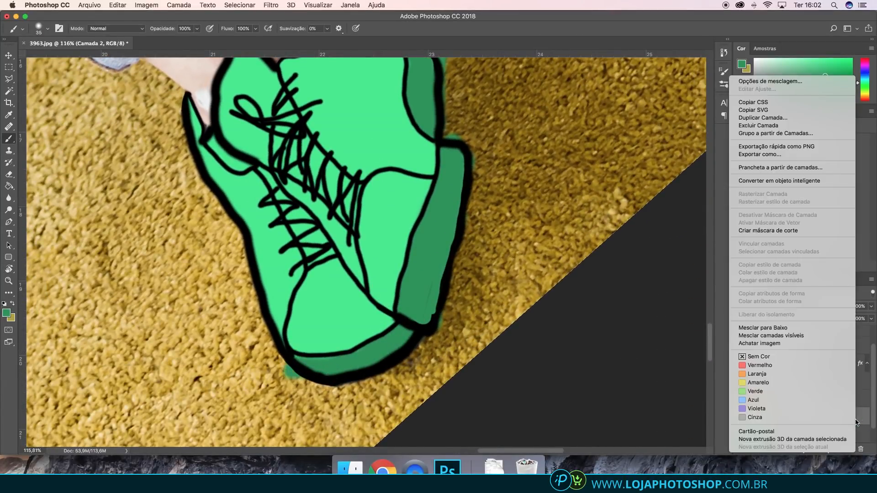
{"action": "left_click", "coordinate": [796, 232]}
{"action": "scroll", "coordinate": [485, 253], "scroll_direction": "down", "scroll_amount": 5}
{"action": "scroll", "coordinate": [424, 220], "scroll_direction": "up", "scroll_amount": 5}
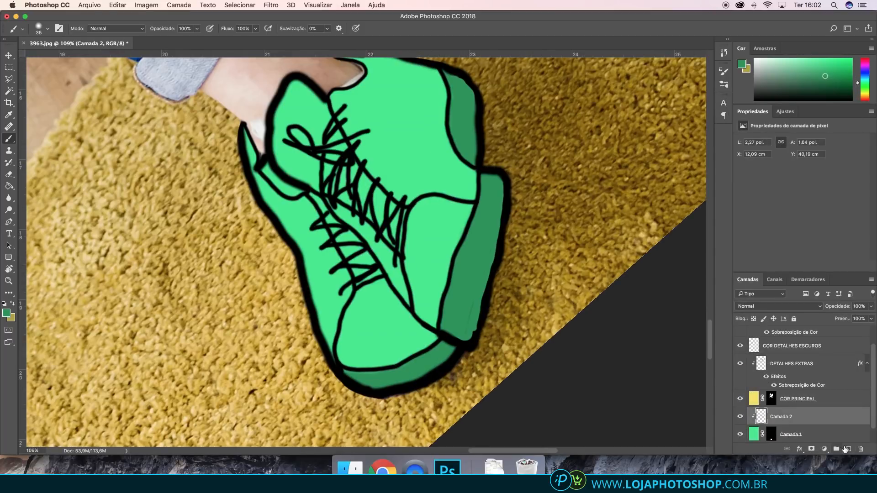
Create another clipped layer above the dark green one and set the foreground colour to a very pale green.
{"action": "left_click", "coordinate": [846, 449]}
{"action": "right_click", "coordinate": [809, 419]}
{"action": "left_click", "coordinate": [731, 230]}
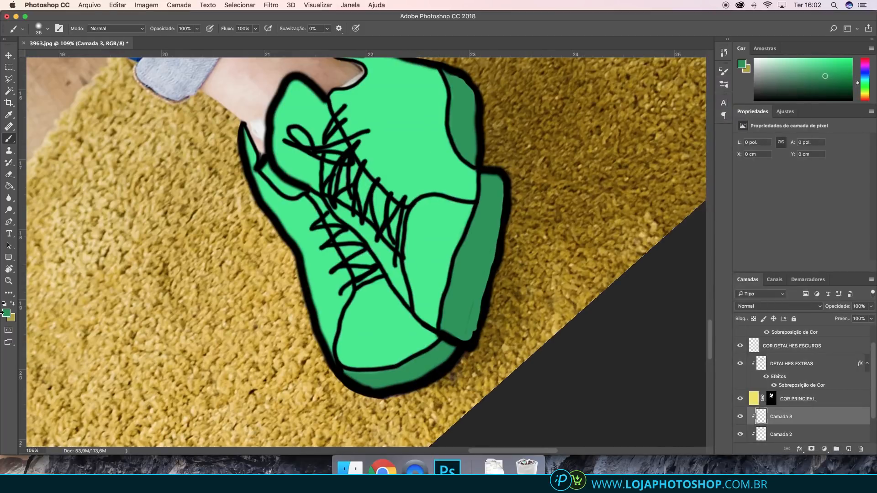
{"action": "left_click", "coordinate": [6, 313]}
{"action": "left_click", "coordinate": [493, 157]}
{"action": "left_click", "coordinate": [683, 152]}
Paint the areas behind both sneakers' laces pale green with a 20-pixel brush and erase the overspill with a 13-pixel eraser.
{"action": "key", "text": "b"}
{"action": "mouse_move", "coordinate": [342, 175]}
{"action": "left_mouse_down"}
{"action": "mouse_move", "coordinate": [330, 162]}
{"action": "mouse_move", "coordinate": [334, 134]}
{"action": "mouse_move", "coordinate": [329, 166]}
{"action": "mouse_move", "coordinate": [362, 181]}
{"action": "mouse_move", "coordinate": [373, 198]}
{"action": "mouse_move", "coordinate": [368, 206]}
{"action": "mouse_move", "coordinate": [341, 192]}
{"action": "mouse_move", "coordinate": [362, 187]}
{"action": "mouse_move", "coordinate": [359, 177]}
{"action": "mouse_move", "coordinate": [399, 215]}
{"action": "mouse_move", "coordinate": [399, 239]}
{"action": "mouse_move", "coordinate": [400, 211]}
{"action": "left_mouse_up"}
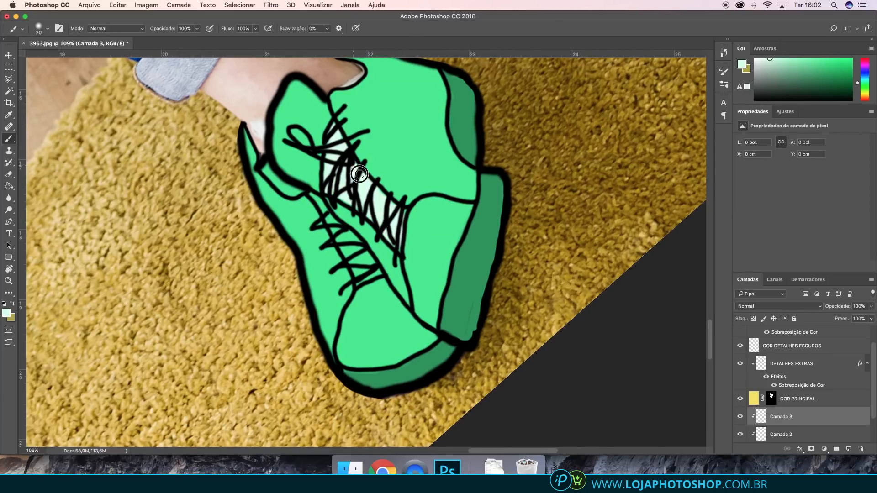
{"action": "mouse_move", "coordinate": [350, 258]}
{"action": "left_mouse_down"}
{"action": "mouse_move", "coordinate": [319, 201]}
{"action": "mouse_move", "coordinate": [369, 254]}
{"action": "mouse_move", "coordinate": [375, 272]}
{"action": "mouse_move", "coordinate": [364, 280]}
{"action": "mouse_move", "coordinate": [363, 260]}
{"action": "left_mouse_up"}
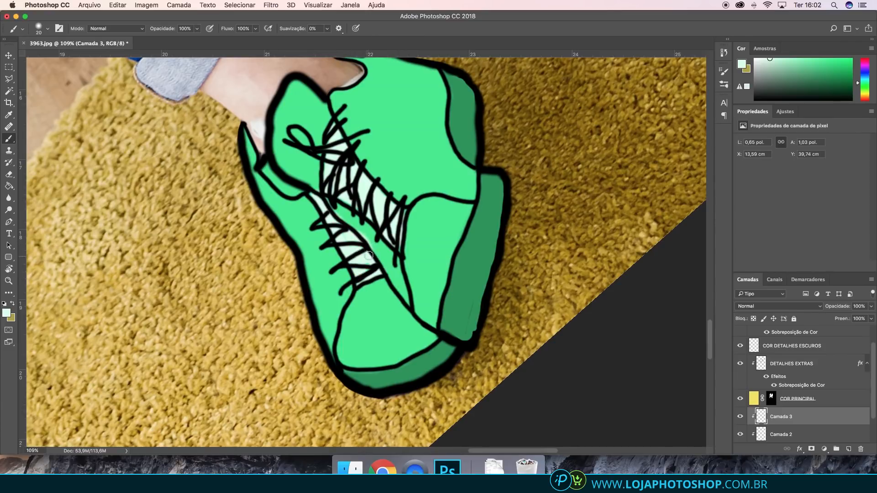
{"action": "key", "text": "e"}
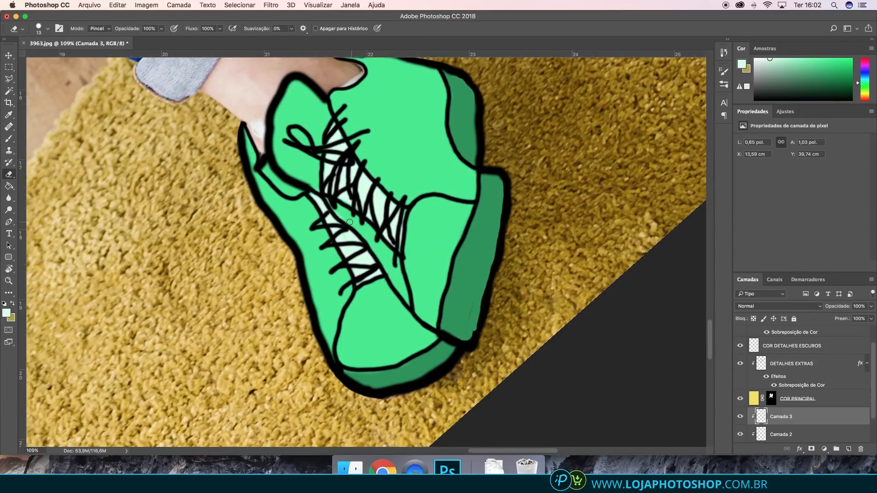
Straighten the canvas view and examine the coloured sneakers and jacket on the whole figure and close up.
{"action": "scroll", "coordinate": [527, 201], "scroll_direction": "down", "scroll_amount": 5}
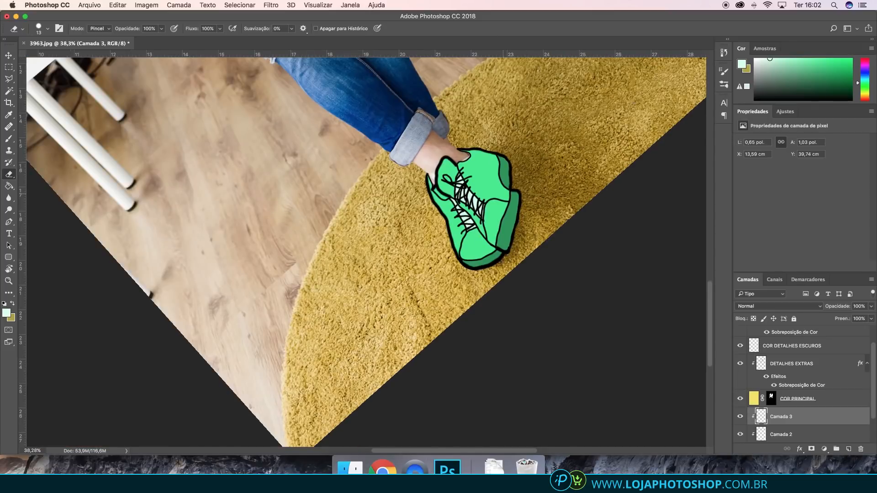
{"action": "key", "text": "r"}
{"action": "mouse_move", "coordinate": [460, 247]}
{"action": "left_mouse_down"}
{"action": "mouse_move", "coordinate": [434, 249]}
{"action": "mouse_move", "coordinate": [434, 287]}
{"action": "mouse_move", "coordinate": [516, 366]}
{"action": "left_mouse_up"}
{"action": "scroll", "coordinate": [512, 335], "scroll_direction": "down", "scroll_amount": 5}
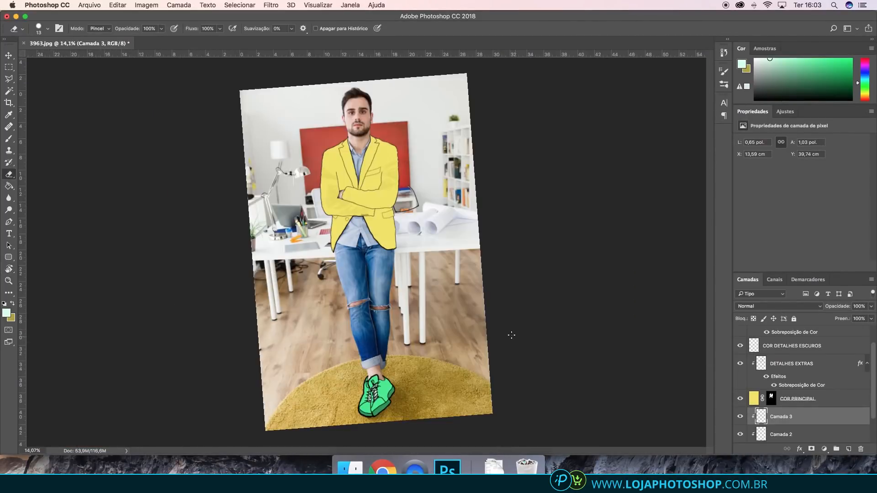
{"action": "scroll", "coordinate": [400, 365], "scroll_direction": "up", "scroll_amount": 2}
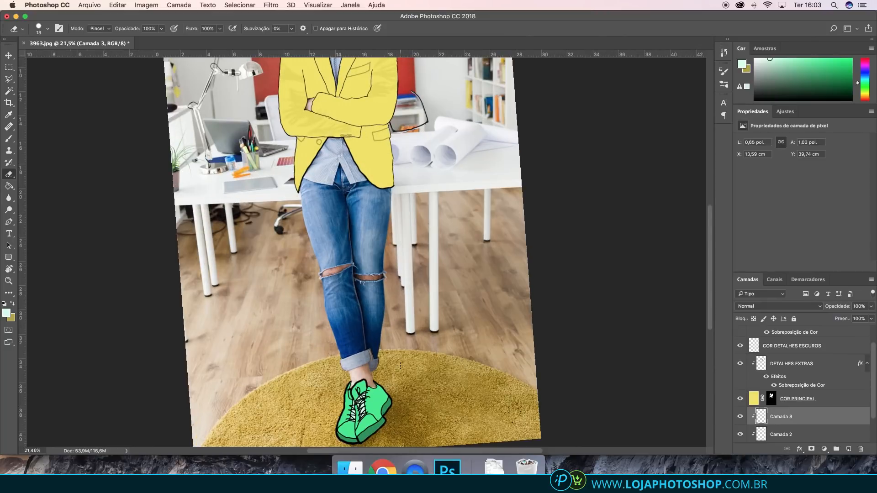
{"action": "key", "text": "r"}
{"action": "left_click_drag", "start_coordinate": [325, 321], "coordinate": [317, 318]}
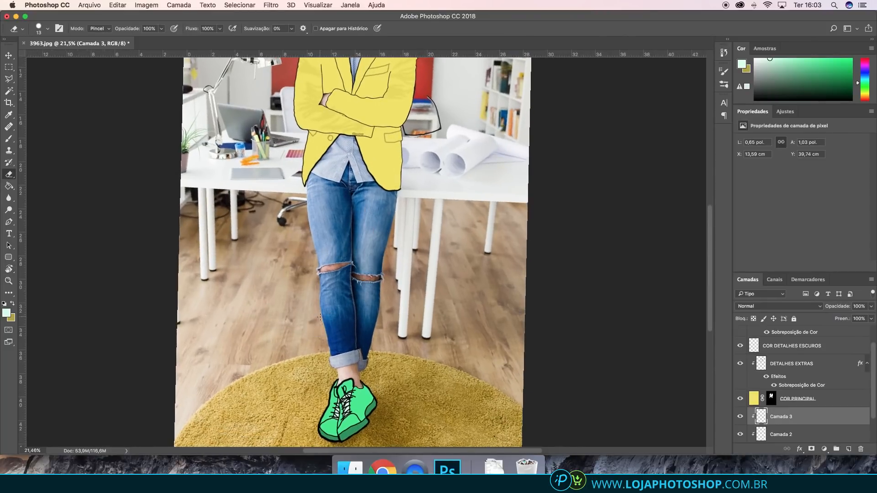
{"action": "scroll", "coordinate": [320, 317], "scroll_direction": "up", "scroll_amount": 5}
{"action": "scroll", "coordinate": [321, 316], "scroll_direction": "down", "scroll_amount": 2}
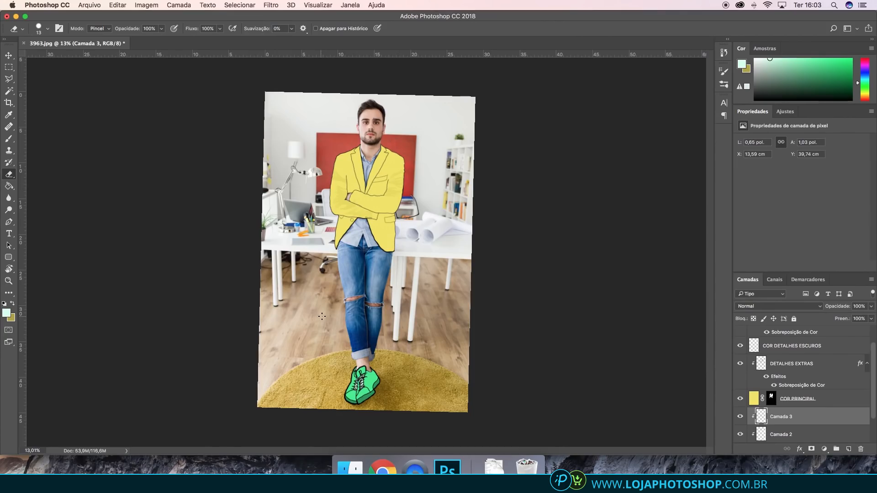
{"action": "scroll", "coordinate": [365, 396], "scroll_direction": "up", "scroll_amount": 20}
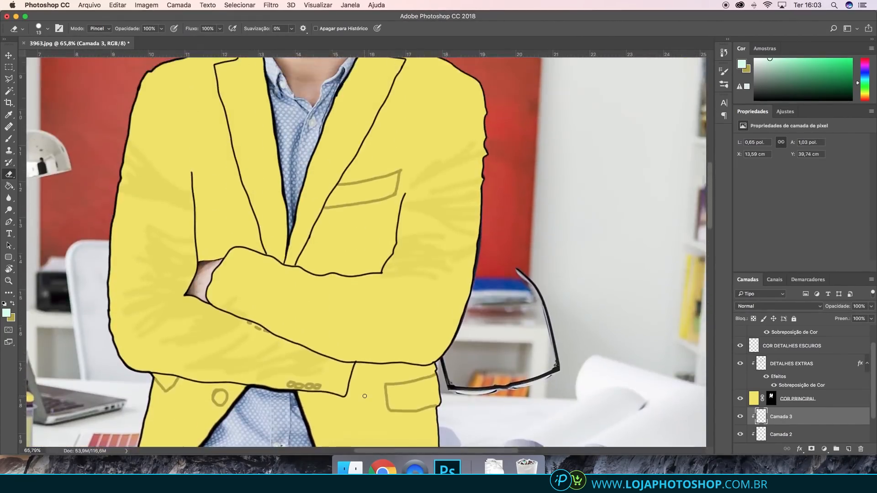
{"action": "scroll", "coordinate": [364, 396], "scroll_direction": "down", "scroll_amount": 15}
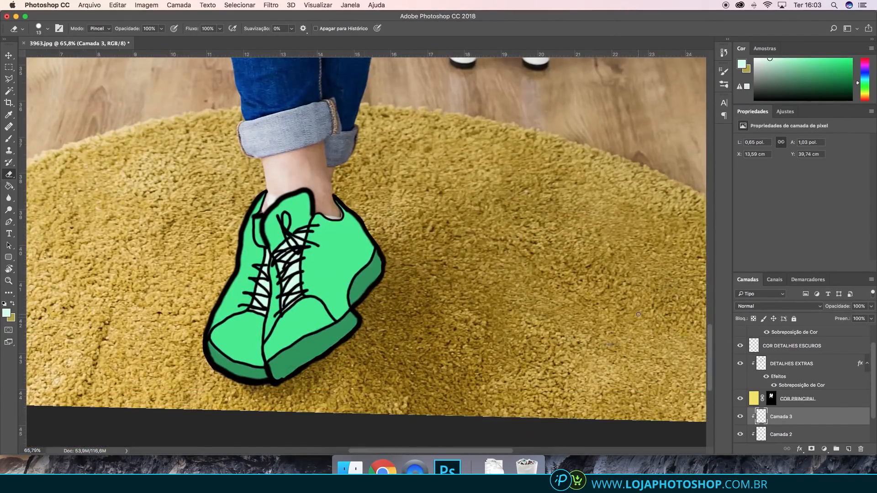